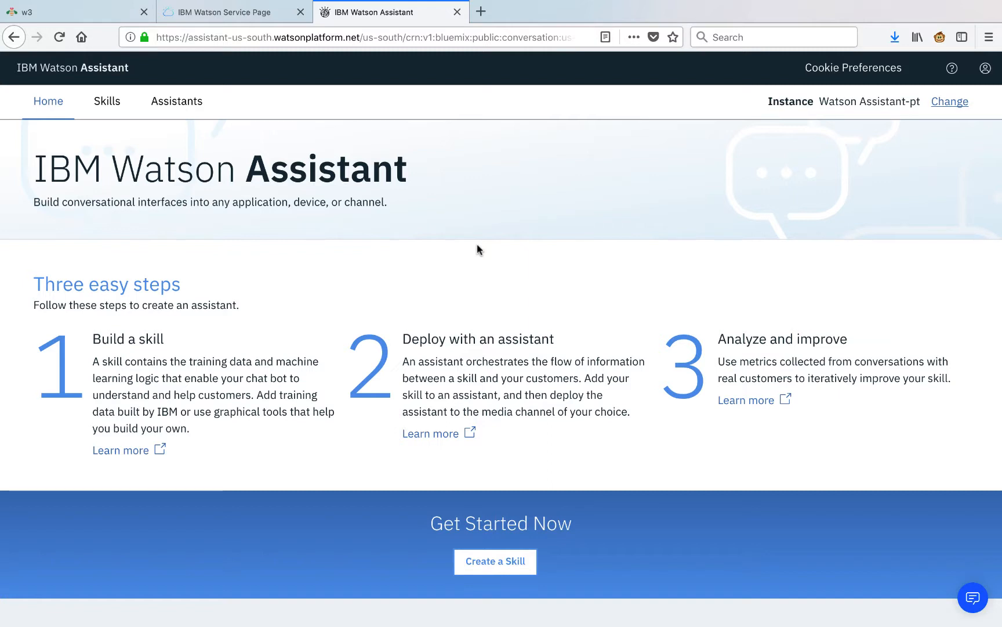
From the skills list, create a new dialog skill named 'ABC Morgage Skill'.
click(499, 561)
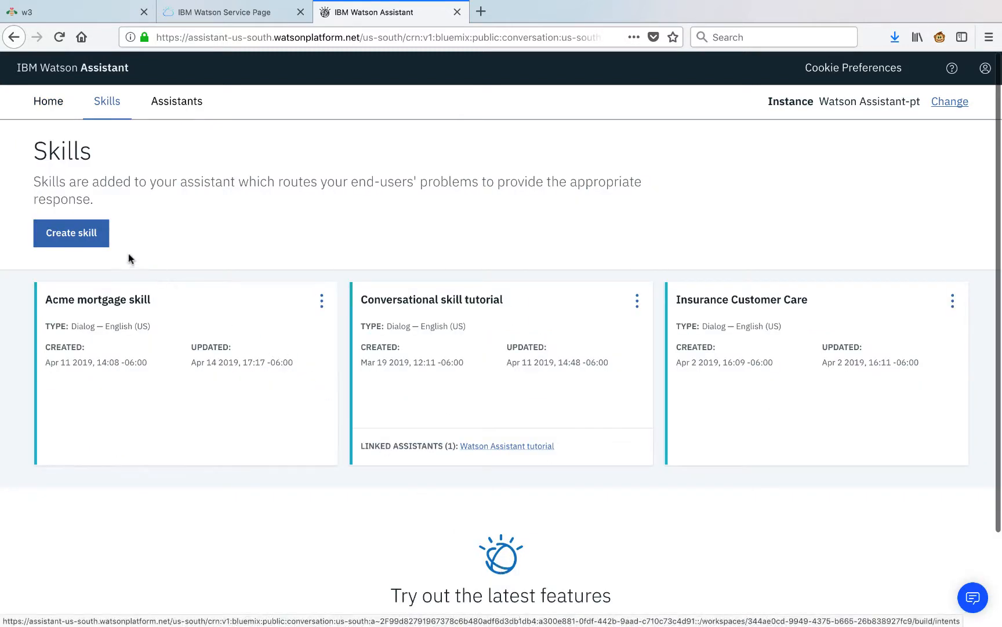
click(90, 243)
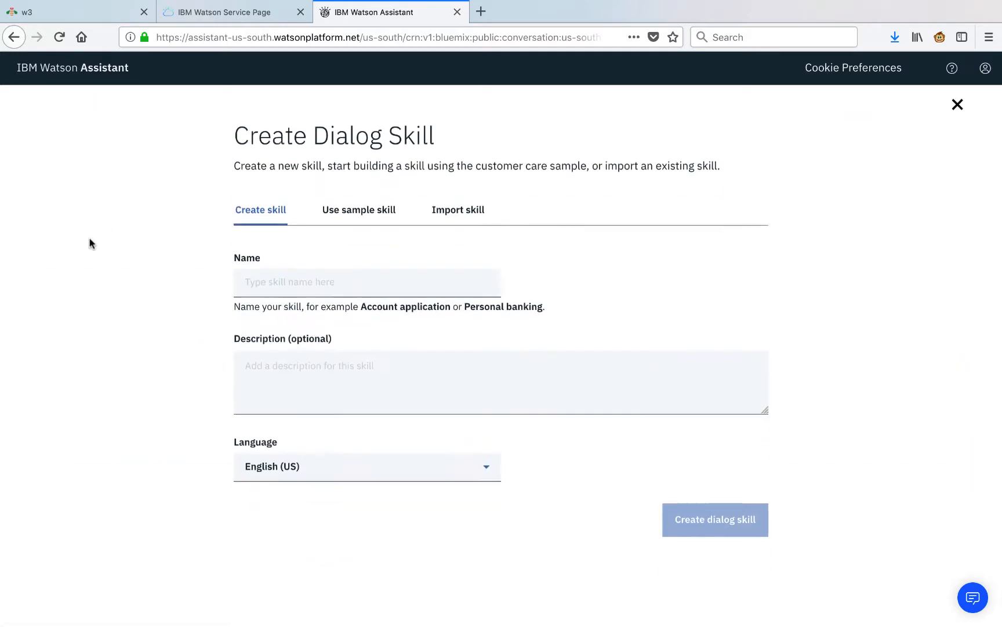
click(296, 286)
text(AB)
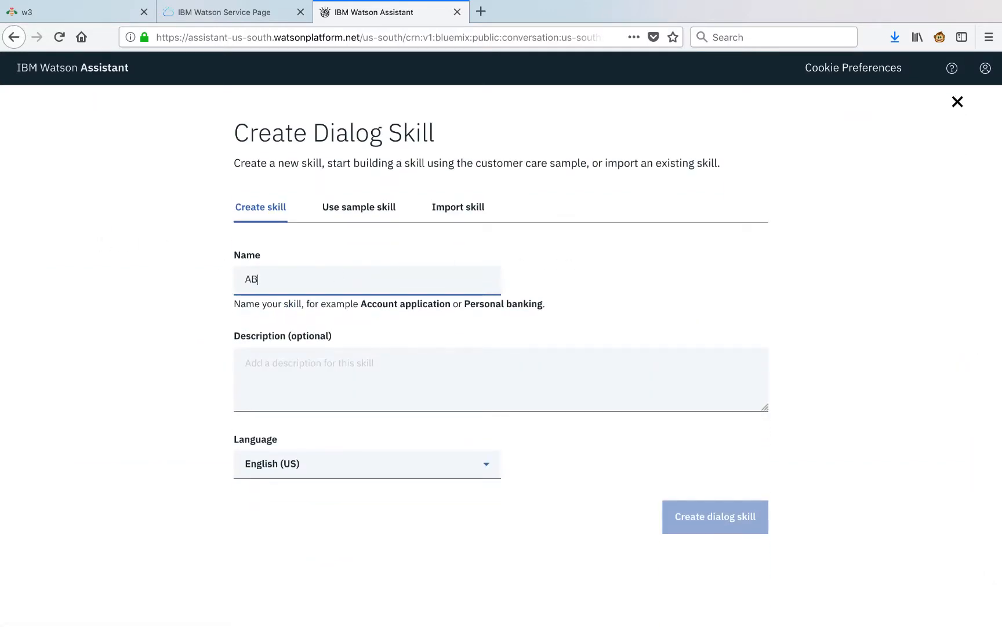
text(C Morgage Skill)
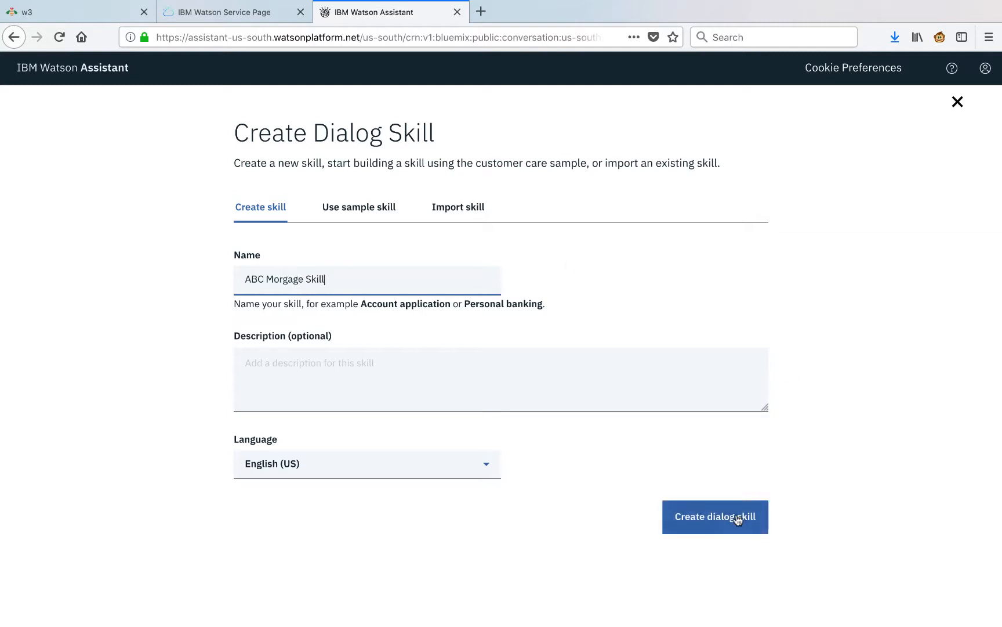
click(737, 518)
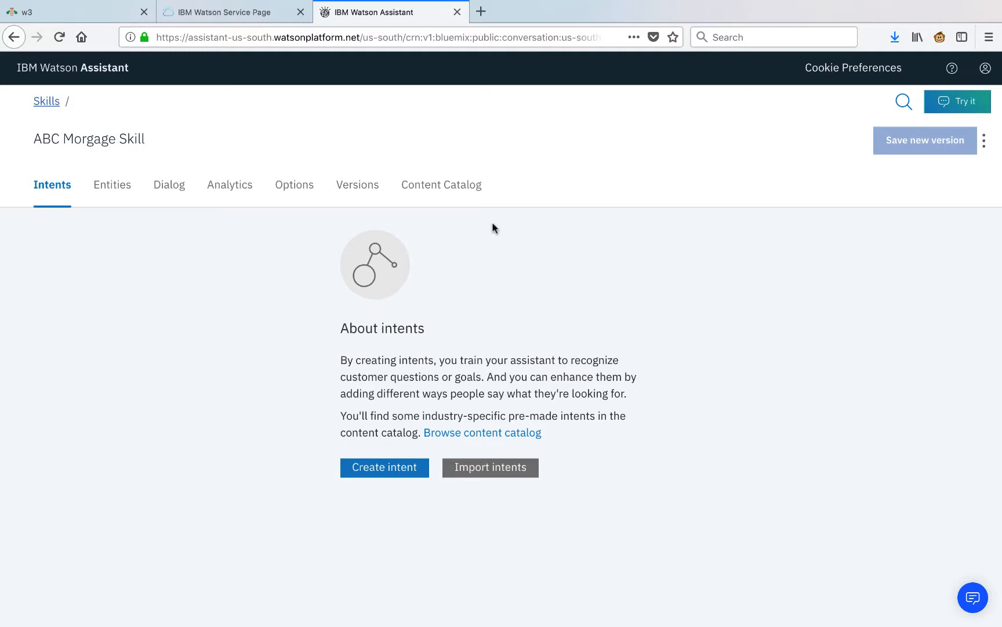
Add the General category's 10 intents from the Content Catalog to the skill.
click(468, 191)
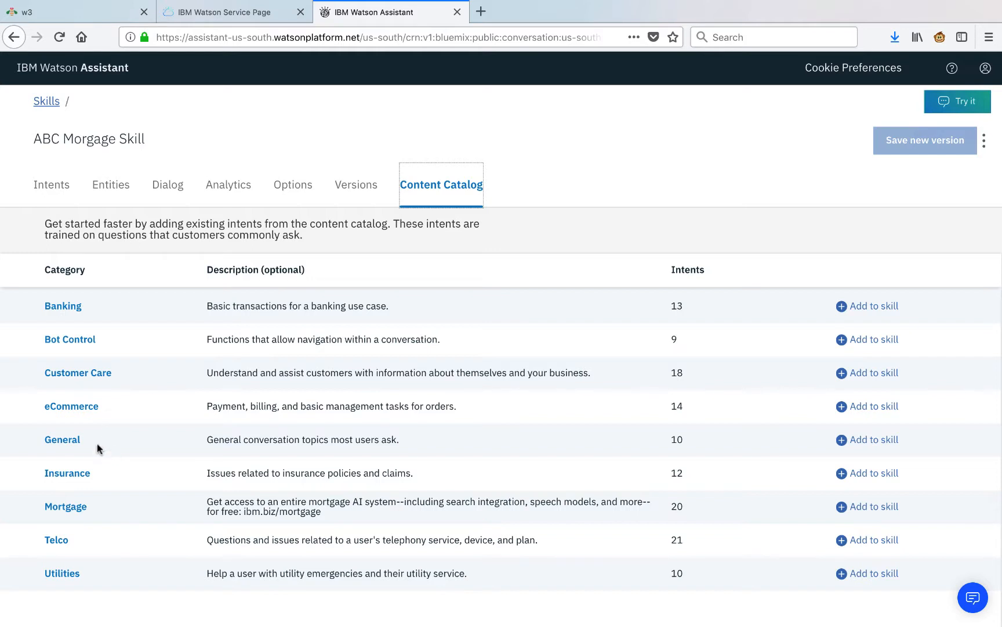
click(65, 443)
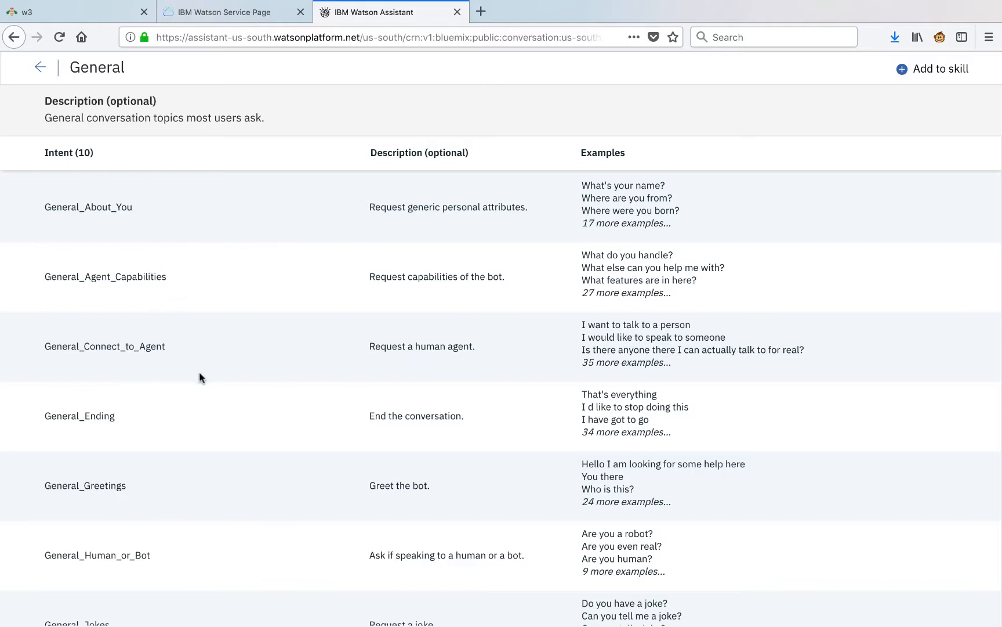
click(922, 76)
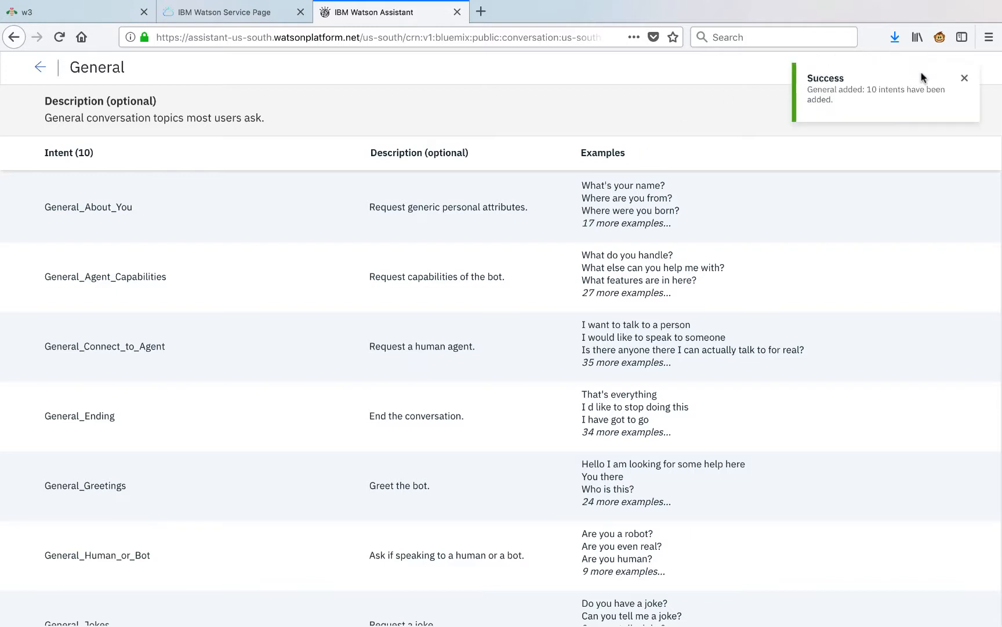
click(965, 80)
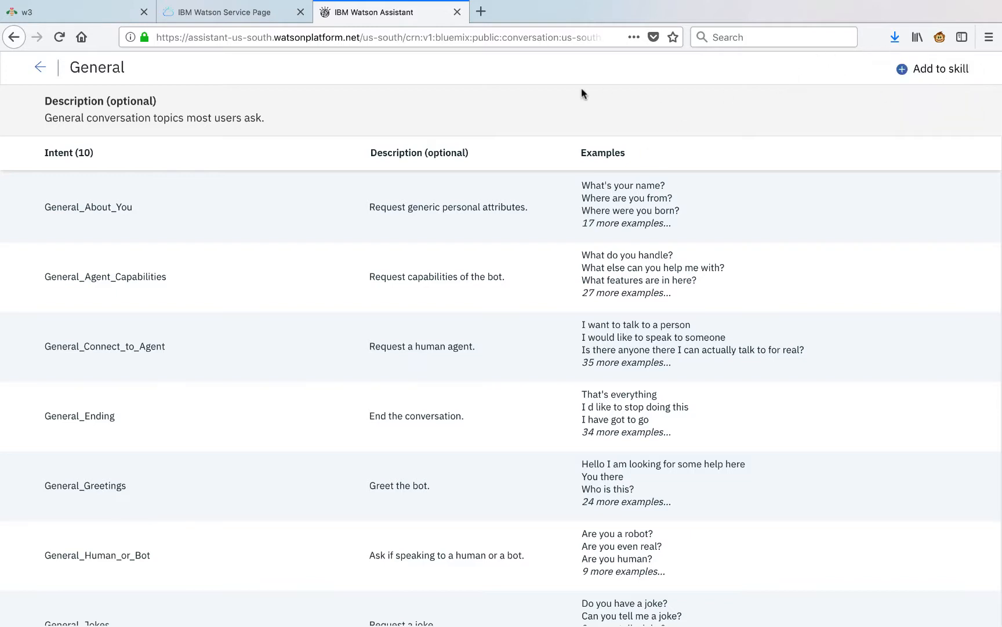
click(40, 67)
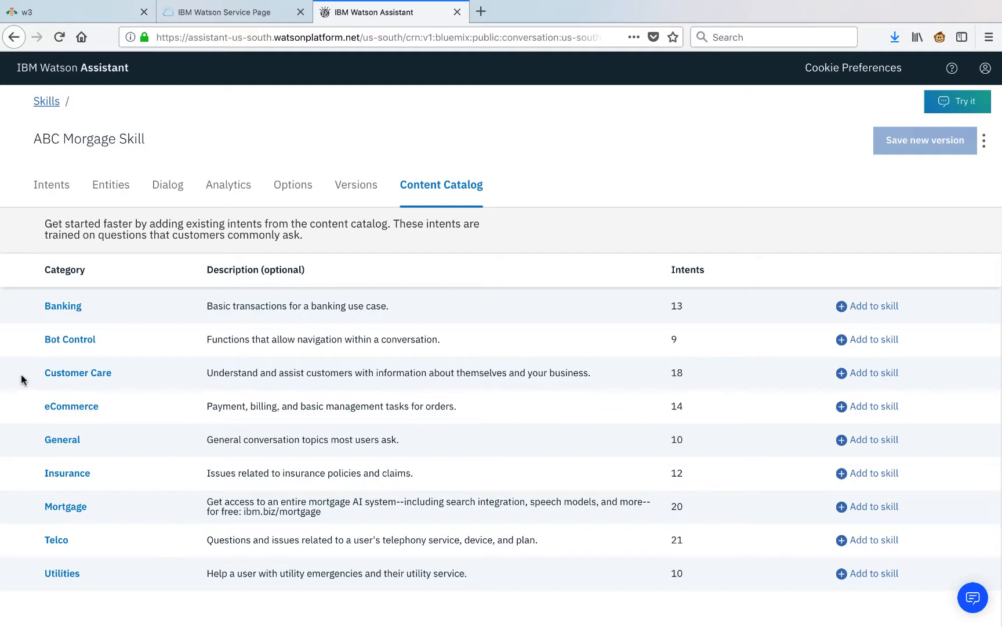
Add the Customer Care catalog intents and view the 28-intent list.
click(74, 379)
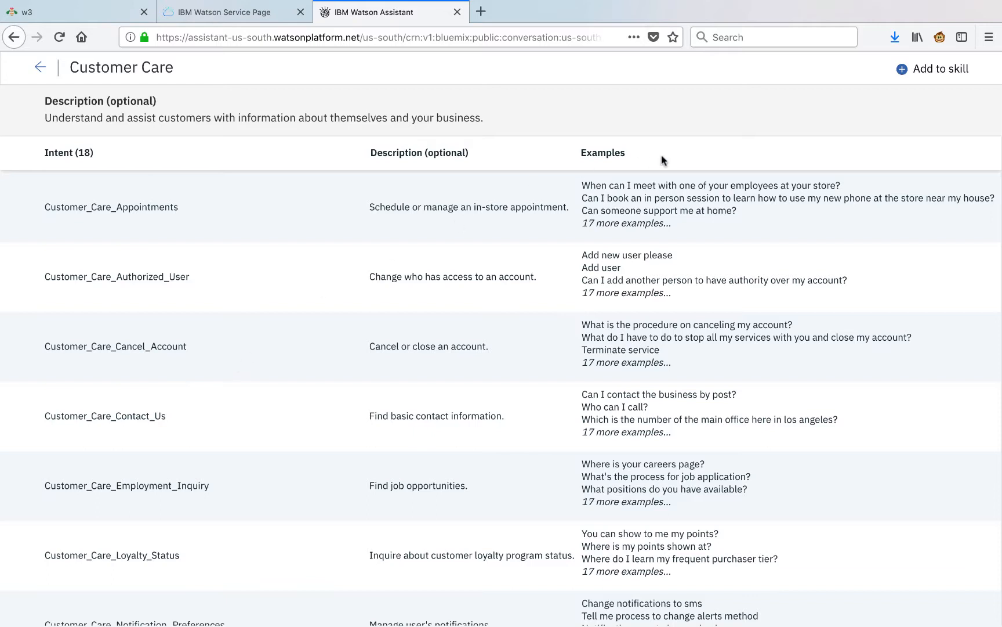
click(932, 71)
click(965, 79)
click(42, 73)
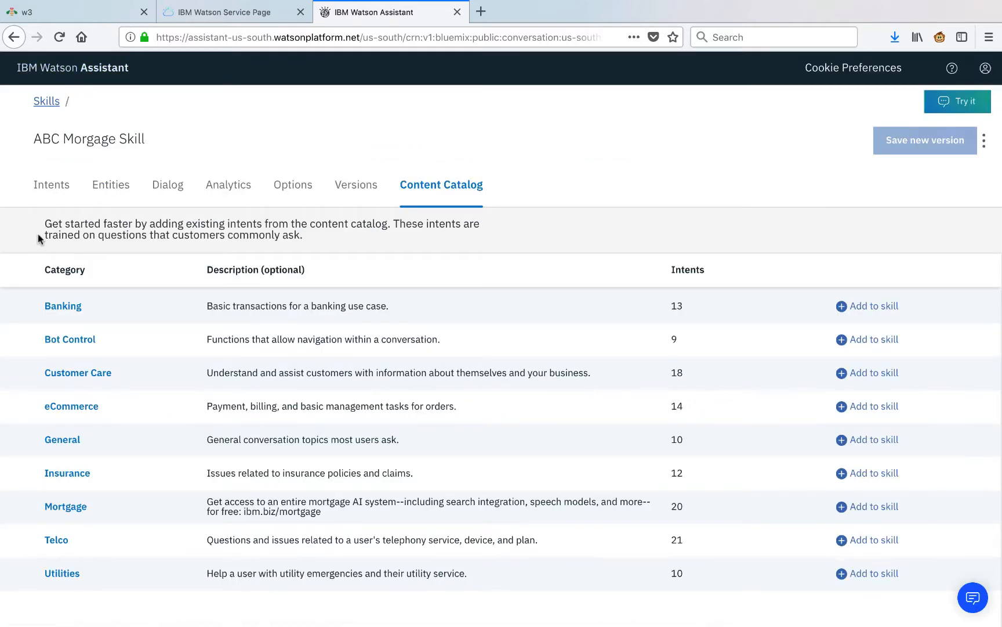
click(55, 192)
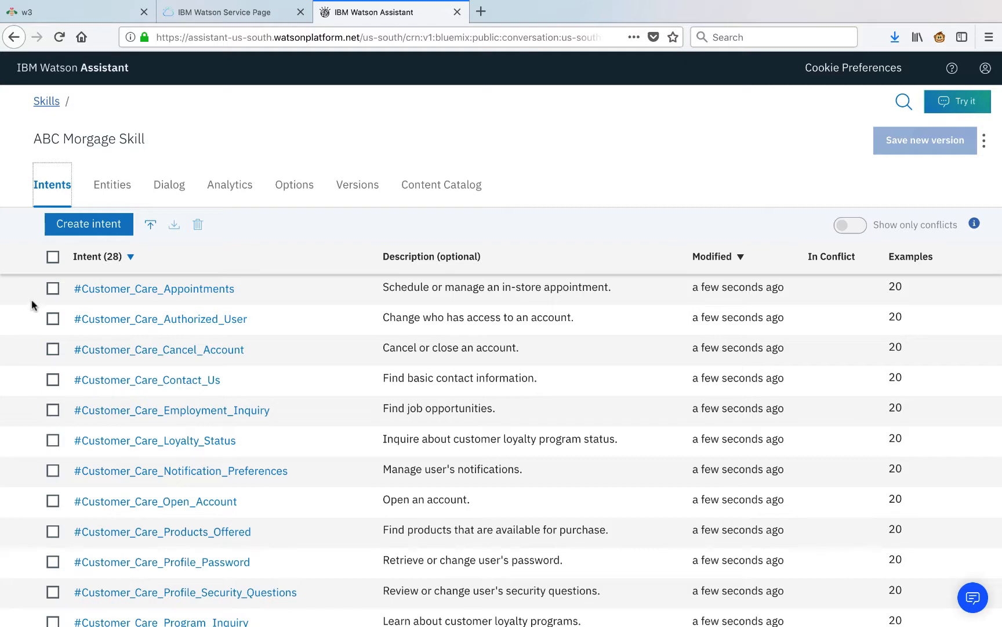
Create the #Documents intent with six tax-document and statement user examples.
click(94, 231)
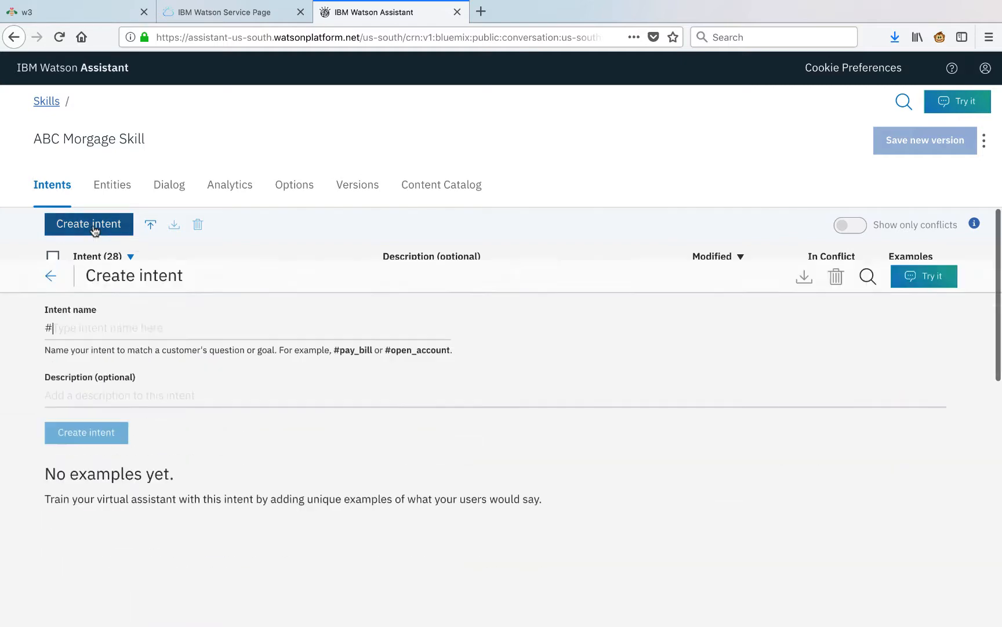
text(Documents)
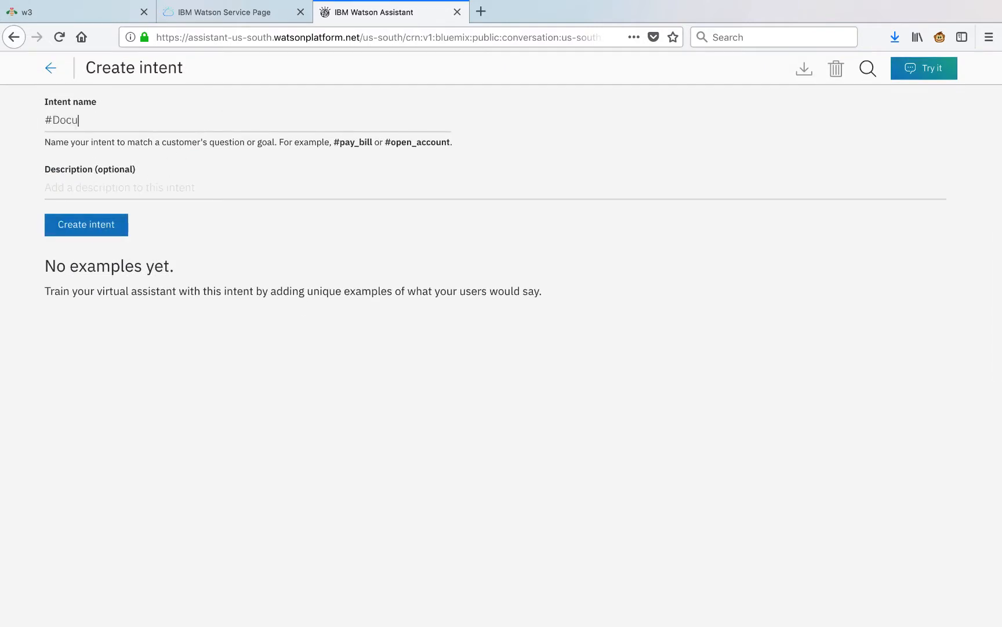
click(98, 217)
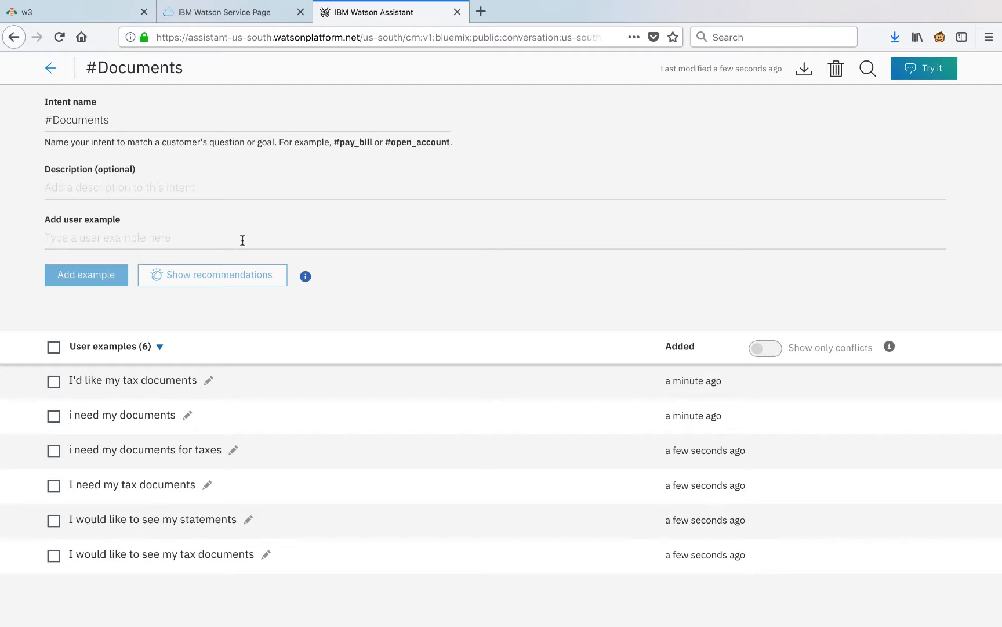
click(51, 68)
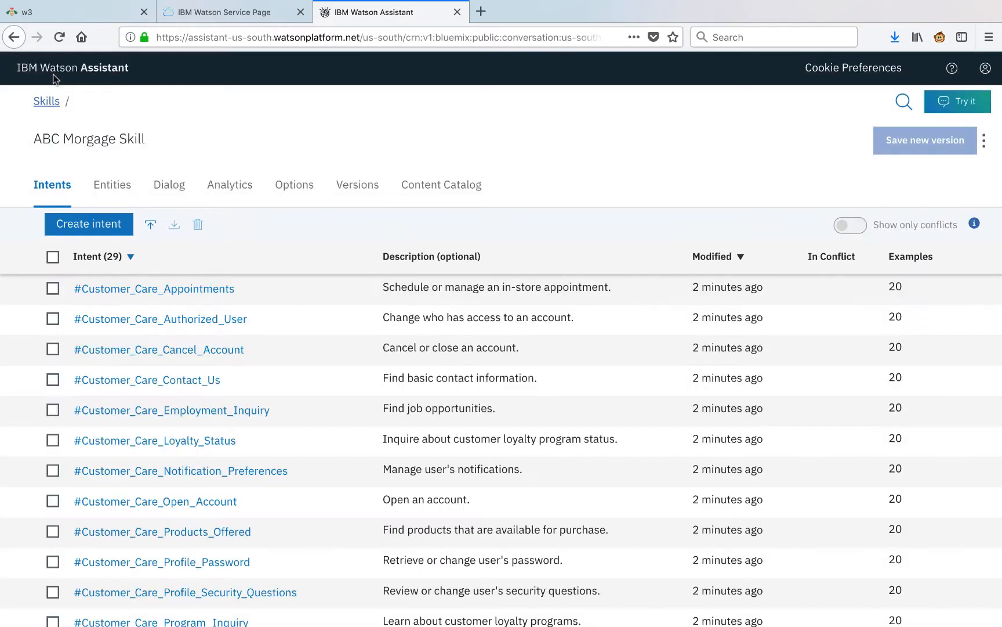
click(110, 185)
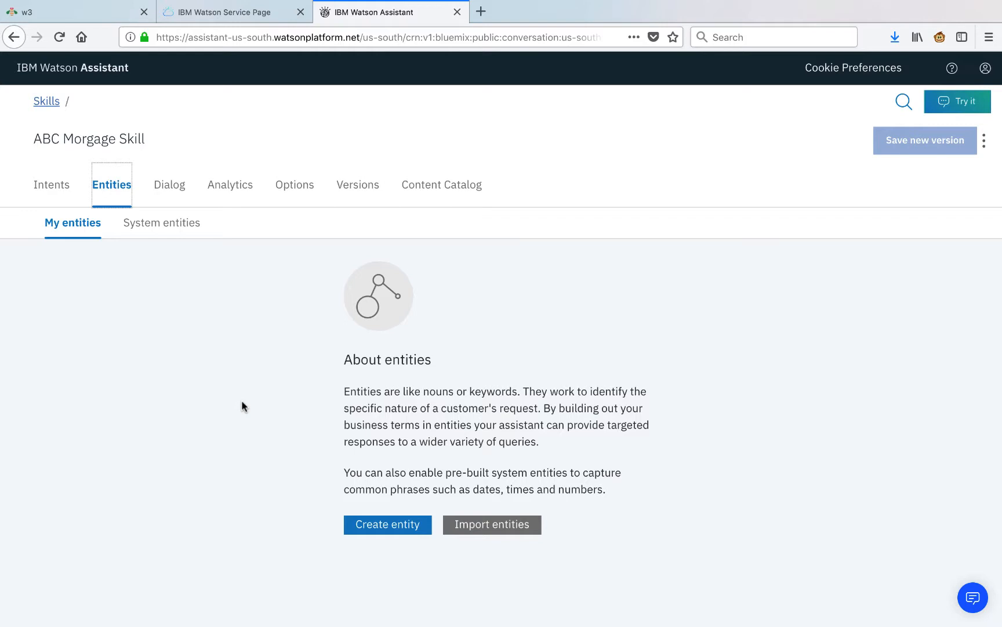
click(407, 529)
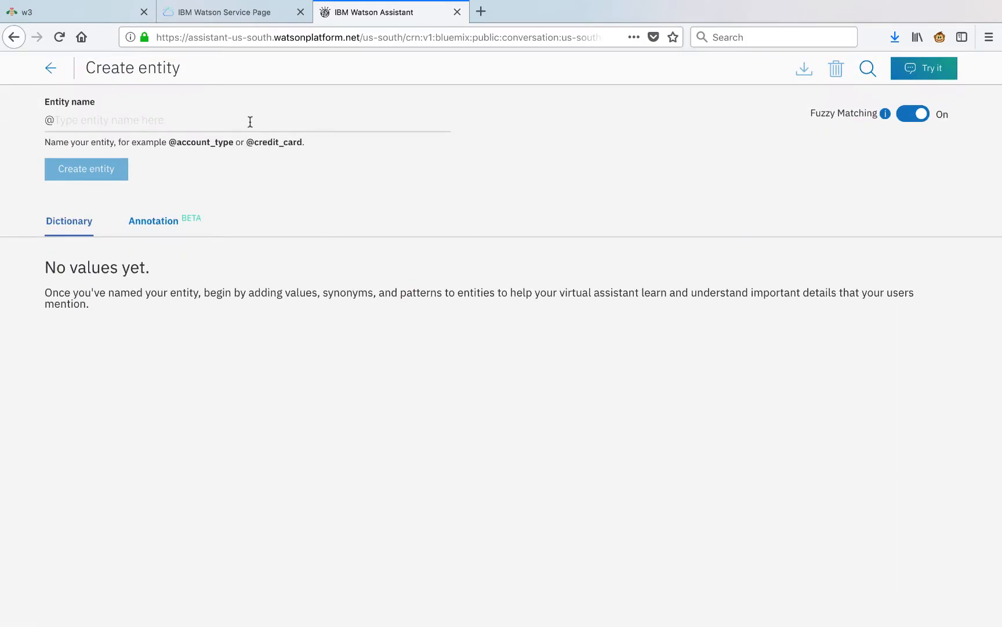
text(do)
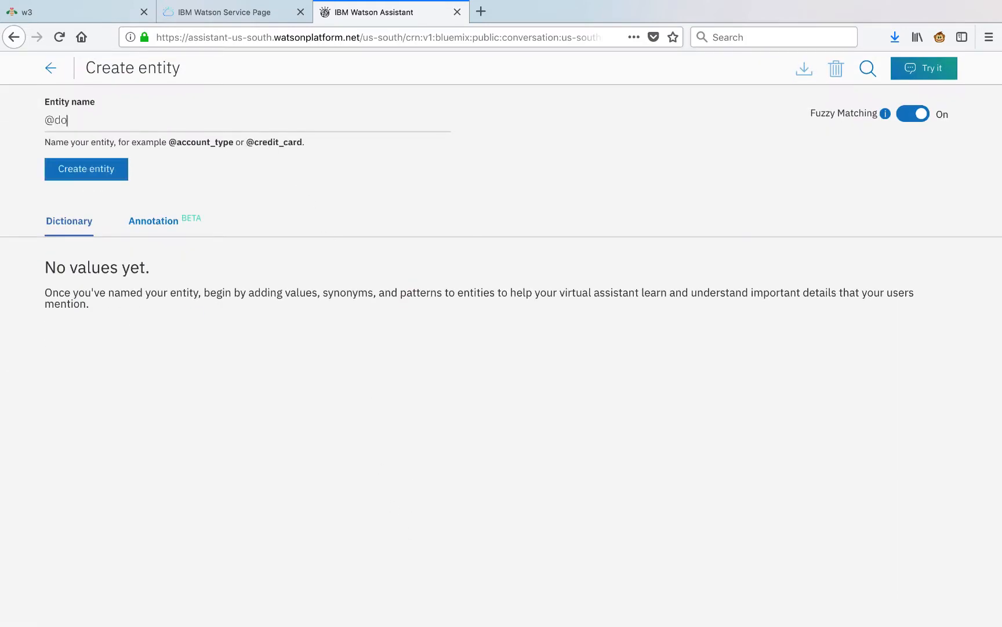
text(cument)
click(98, 178)
Add the value 'tax' with synonyms tax sheet, tax forms and 1098.
click(103, 197)
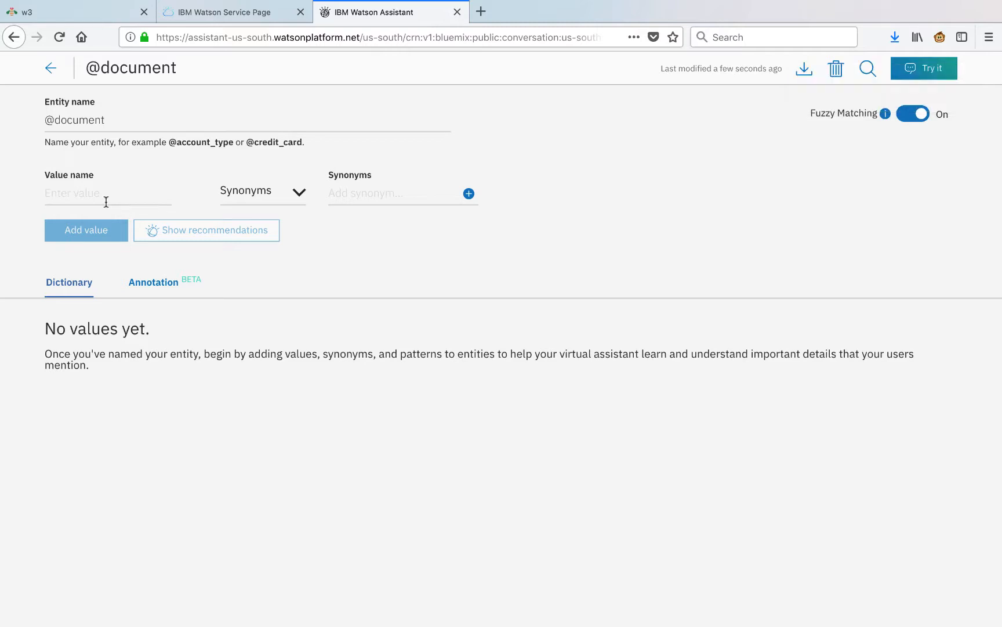
text(tax)
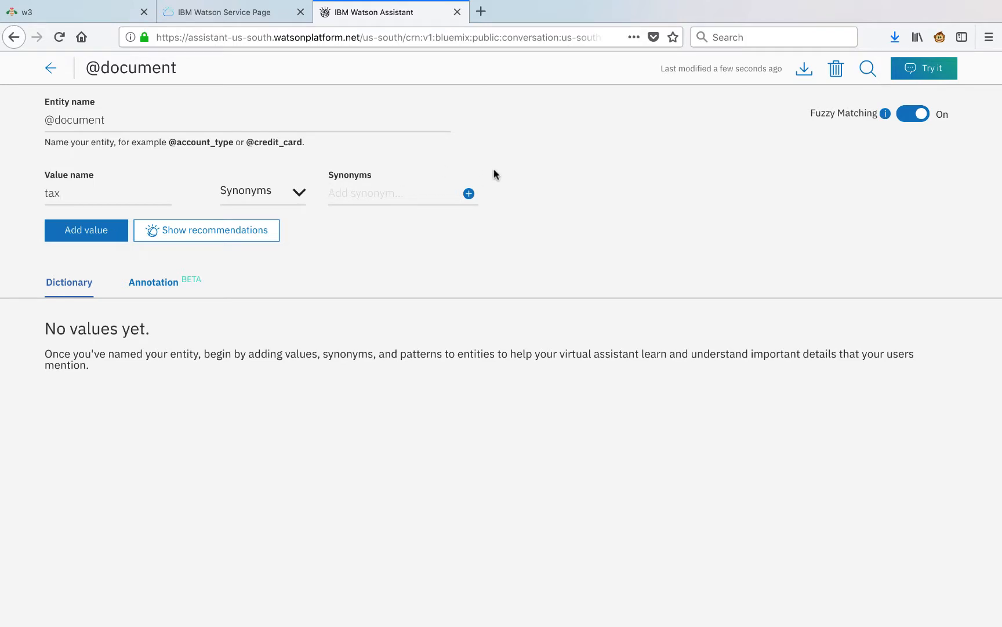
text(tax sheet)
key(Return)
text(tax forms)
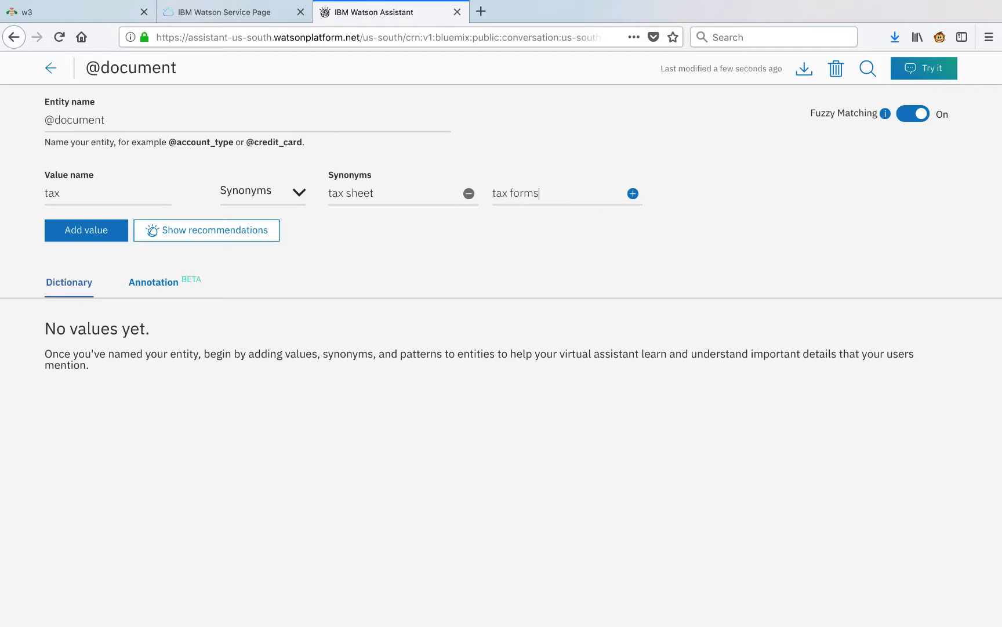
key(Return)
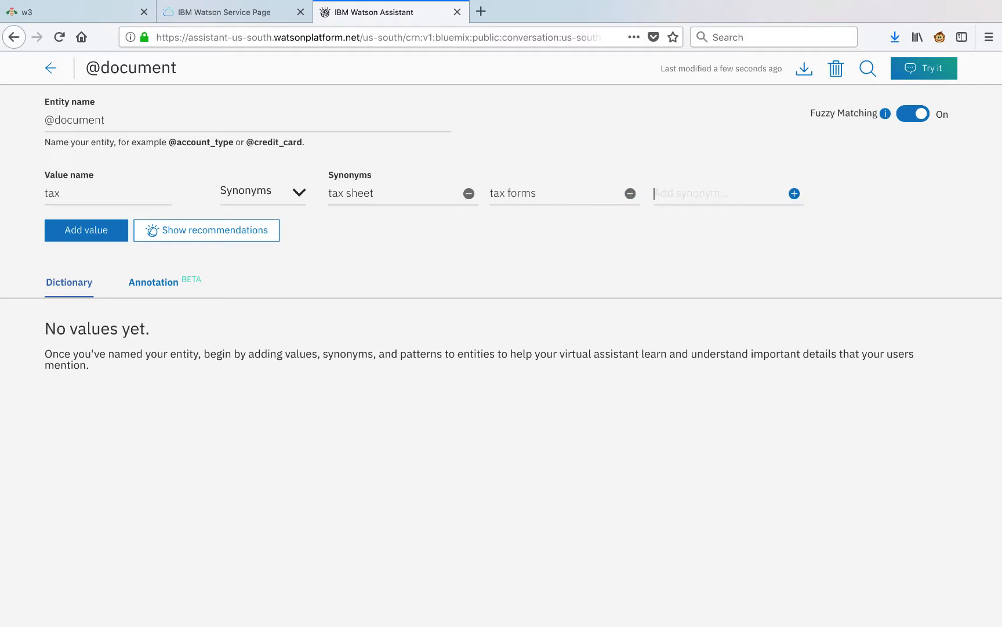
text(1098)
click(115, 232)
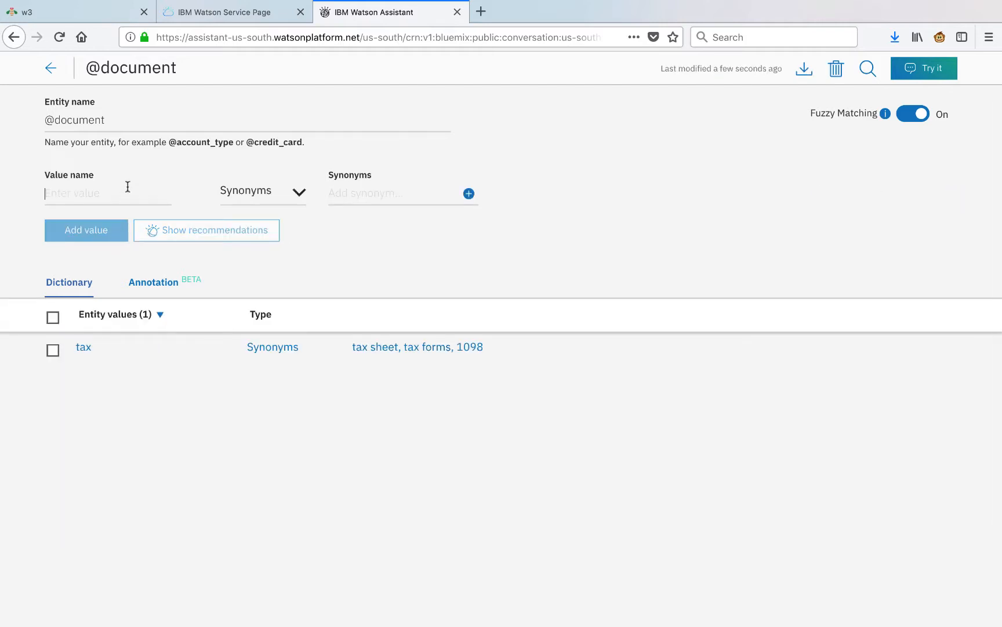
Add the value 'statement' with synonyms monthly statement and bill.
text(st)
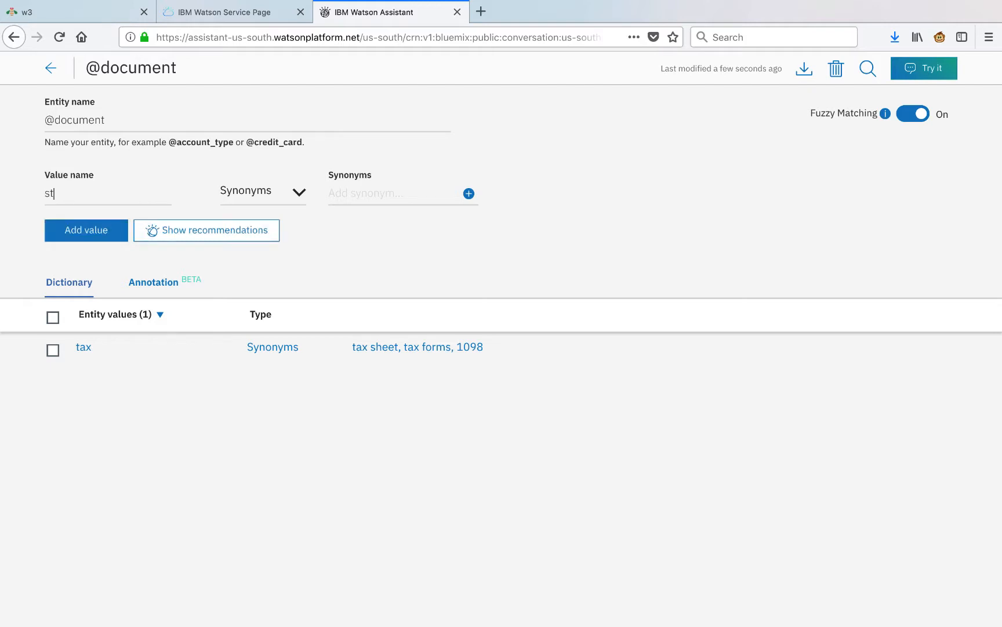
text(atement)
click(352, 196)
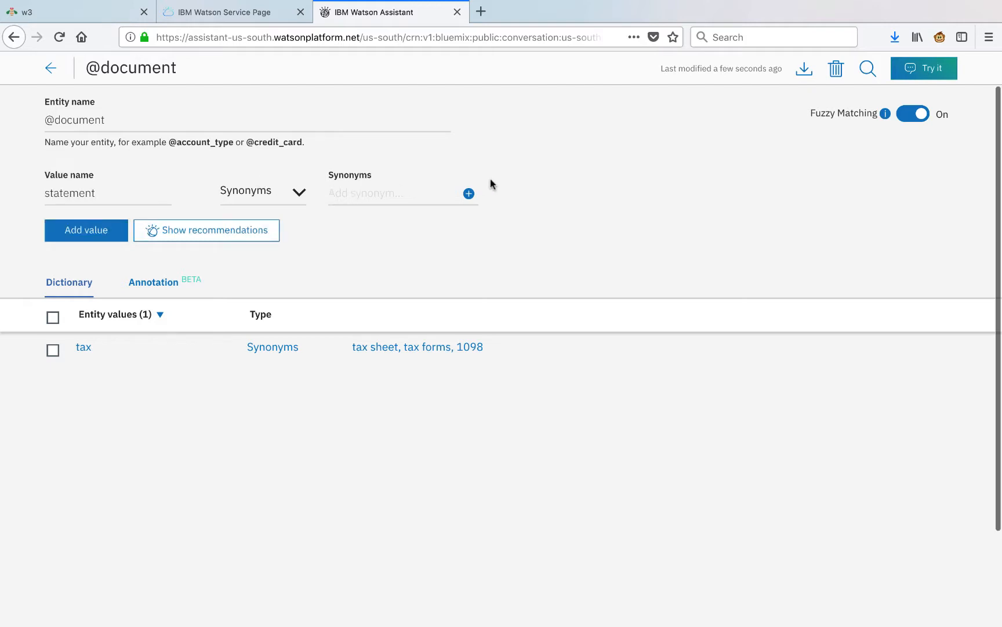
text(monthly statement)
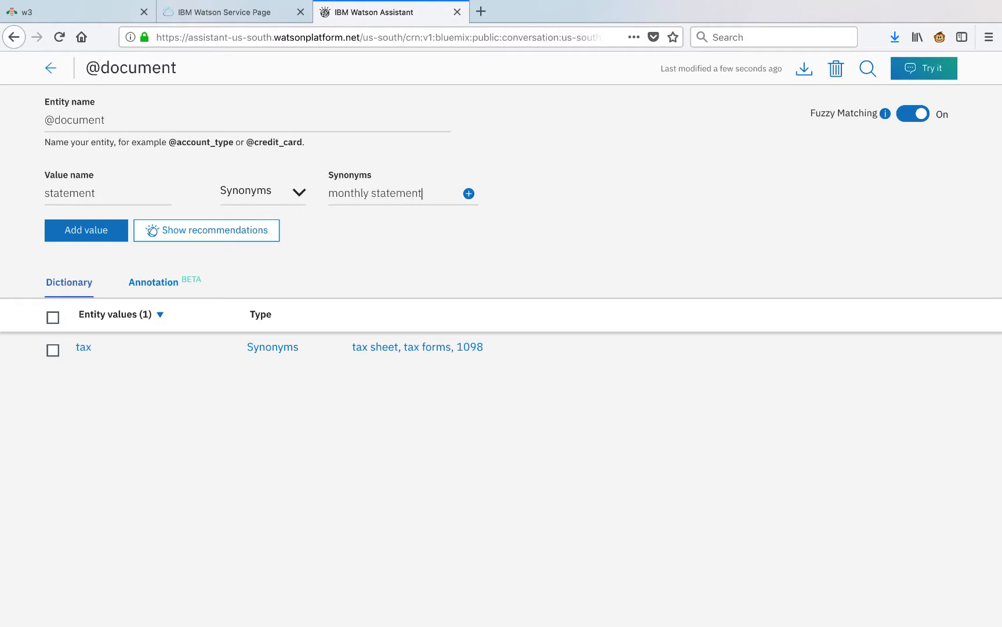
key(Return)
text(baill)
key(BackSpace)
key(BackSpace)
key(BackSpace)
key(BackSpace)
text(ill)
click(98, 230)
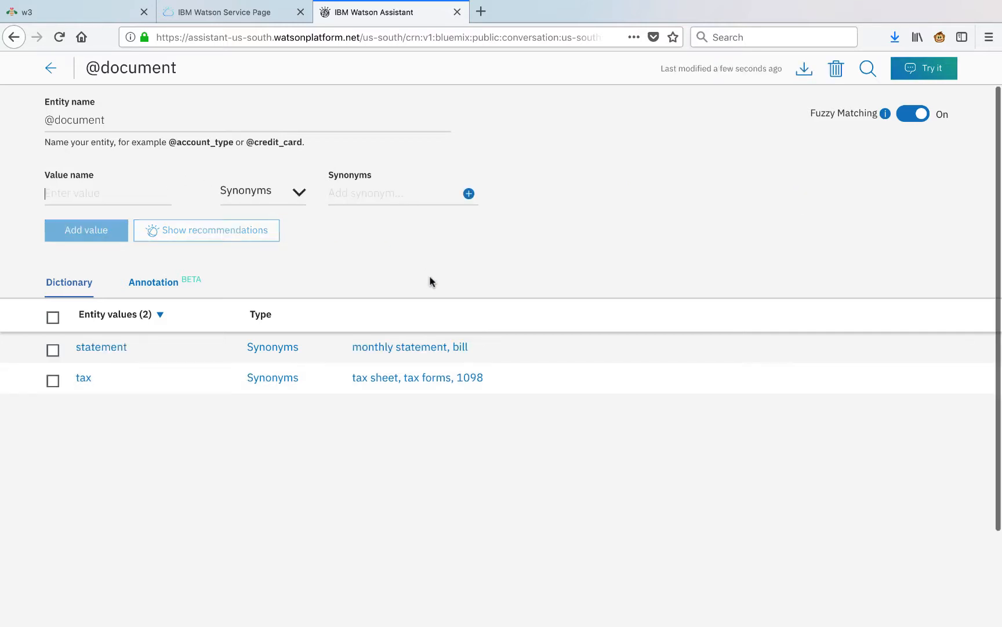
click(54, 68)
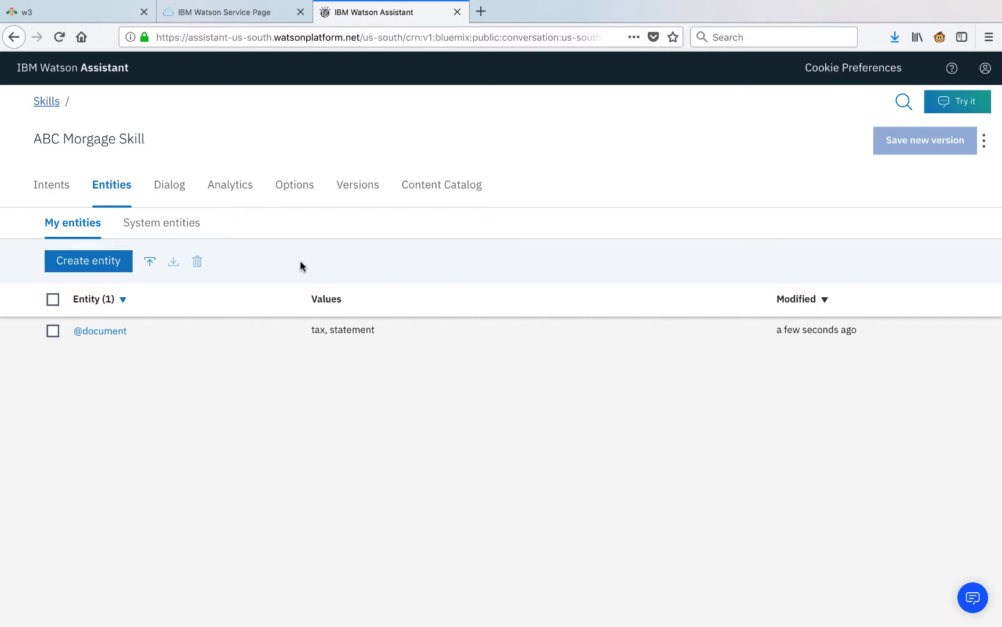
click(103, 268)
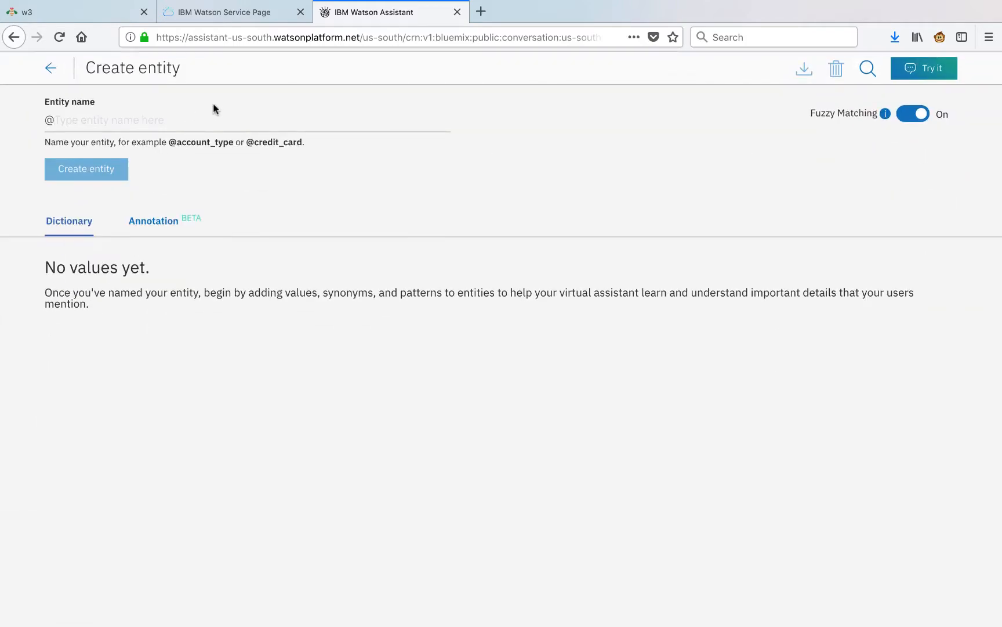
text(Cus)
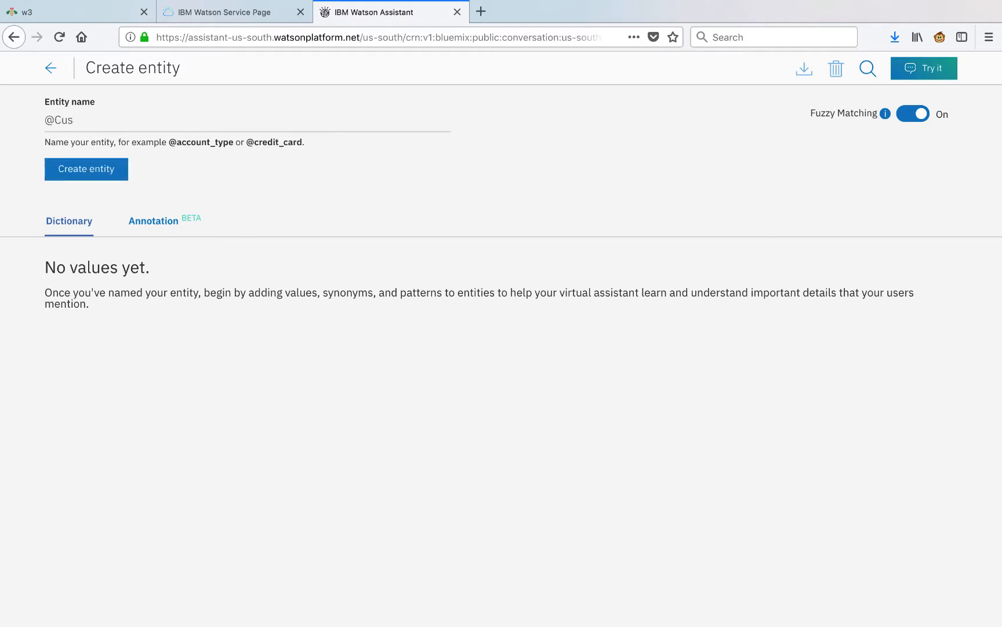
text(tomerInfo)
click(96, 167)
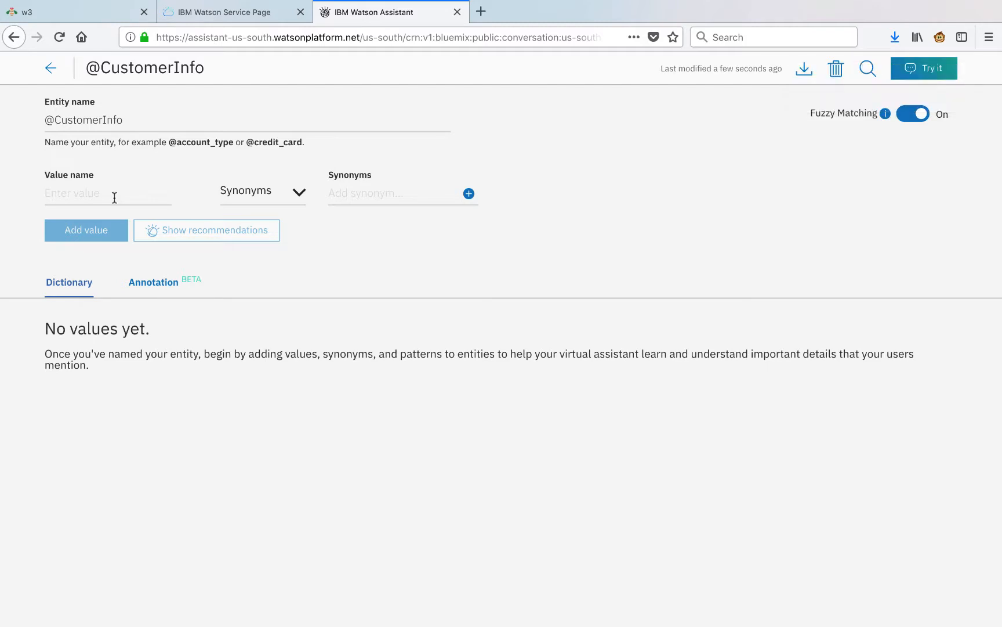
text(email)
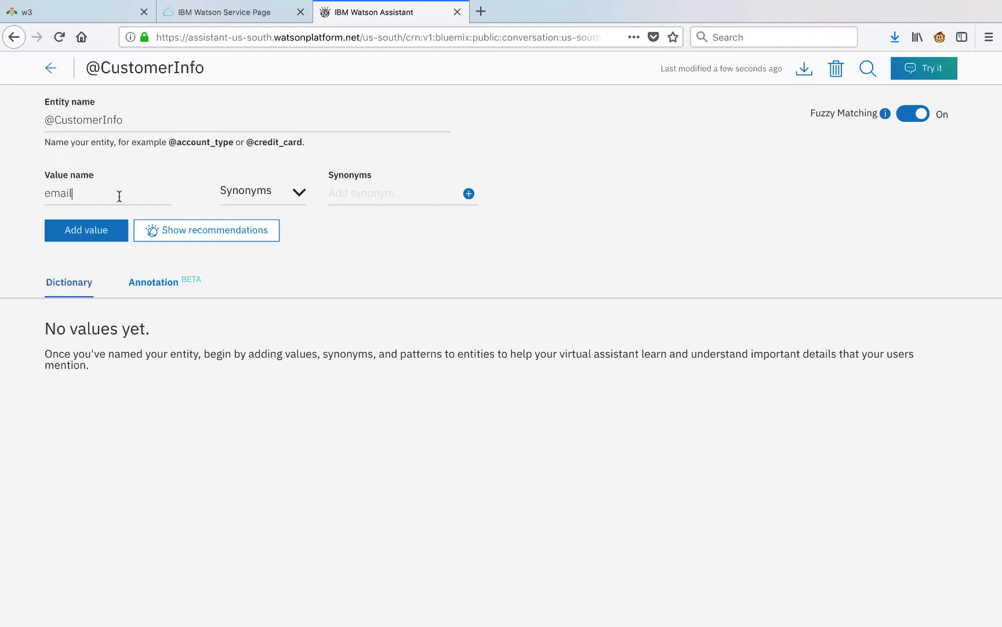
Make 'email' a Patterns value using the pasted email-address regex and add it.
click(301, 196)
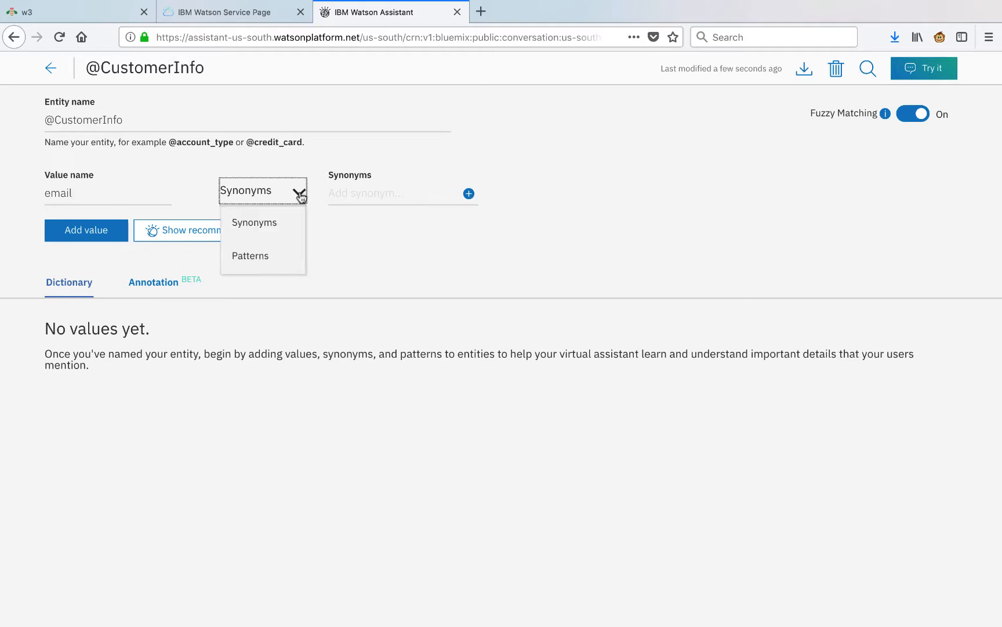
click(274, 258)
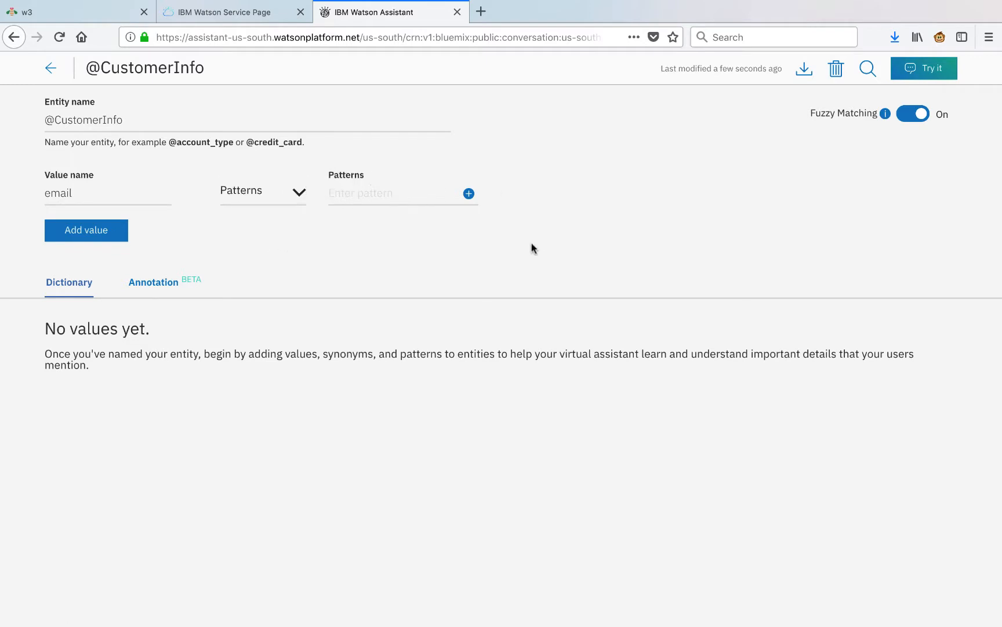
text(\b[A-Za-z0-9._%+-]+@[A-Za-z0-9.-]+\.[A-Za-z]{2,}\b)
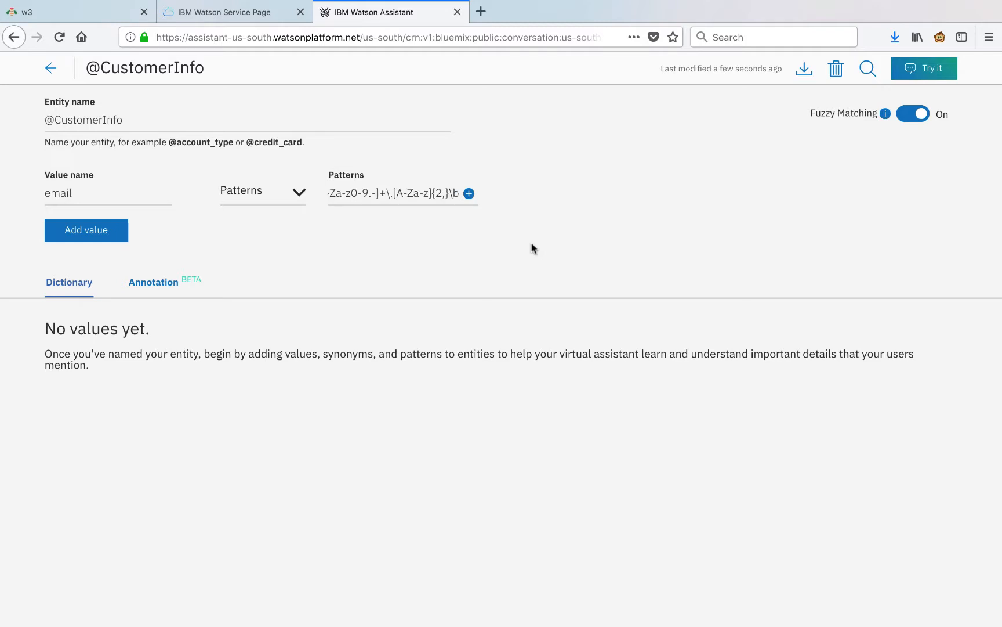
drag(411, 193, 282, 196)
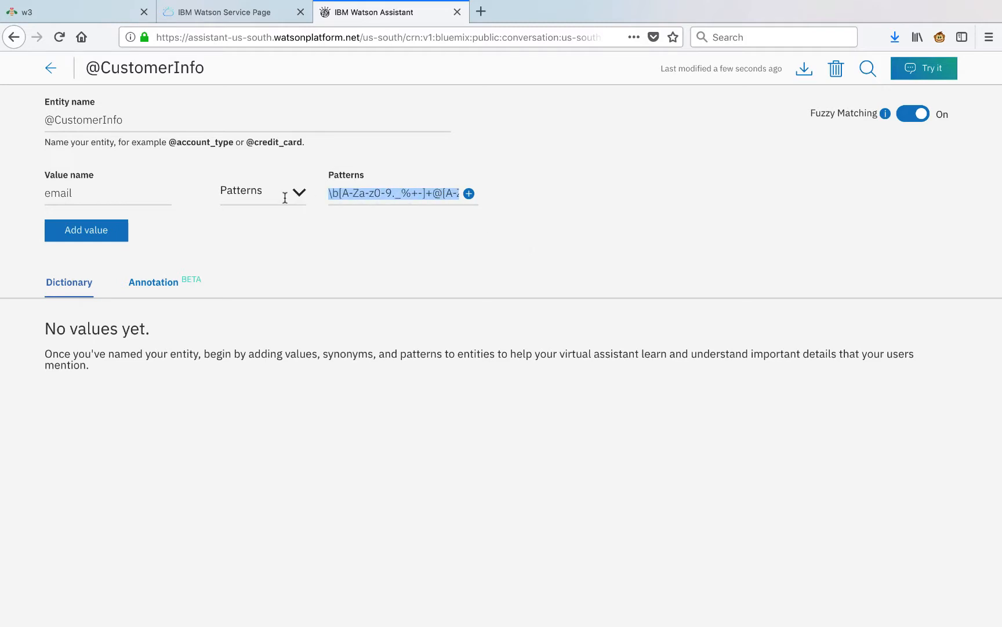
click(358, 194)
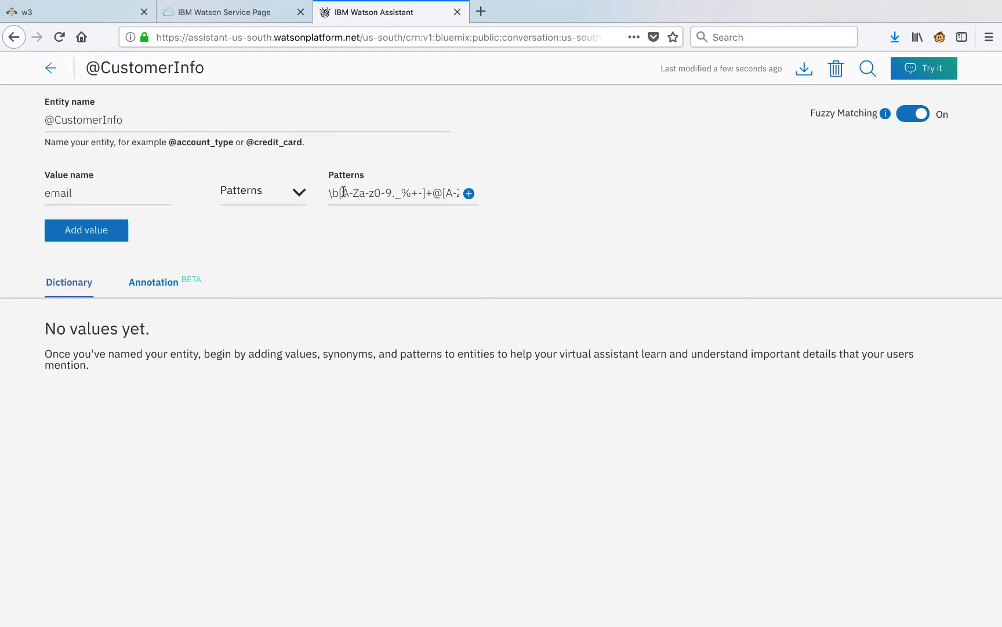
drag(342, 193, 376, 194)
click(376, 195)
click(112, 231)
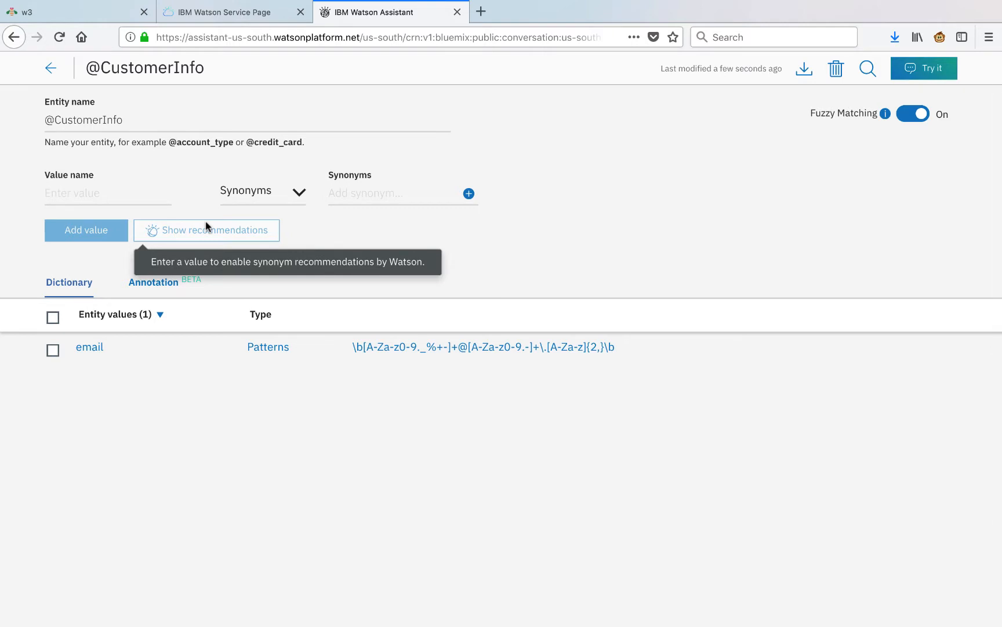
click(50, 67)
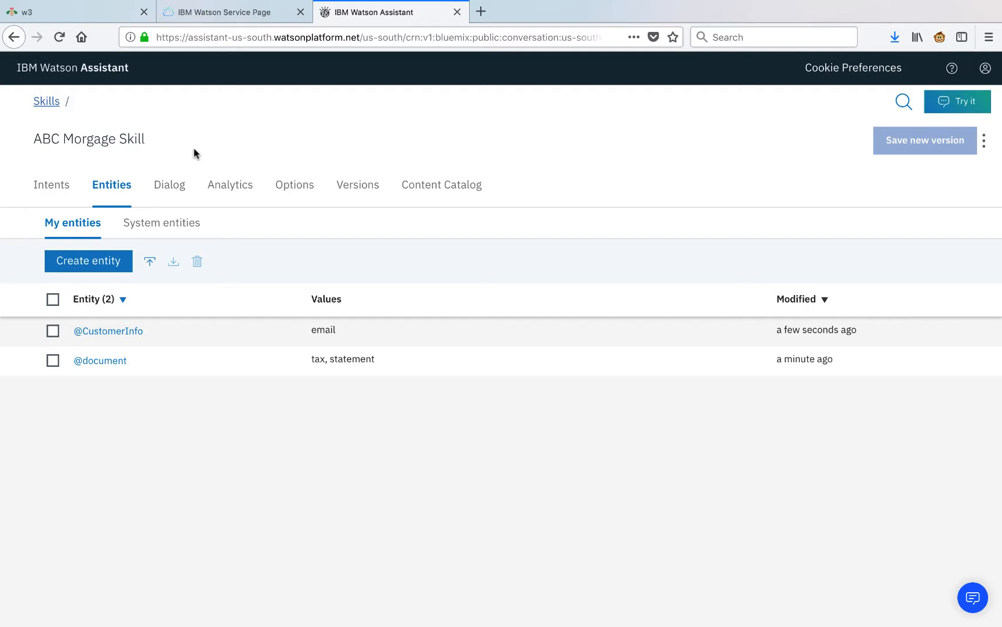
Create the skill's dialog and open its Welcome node.
click(169, 189)
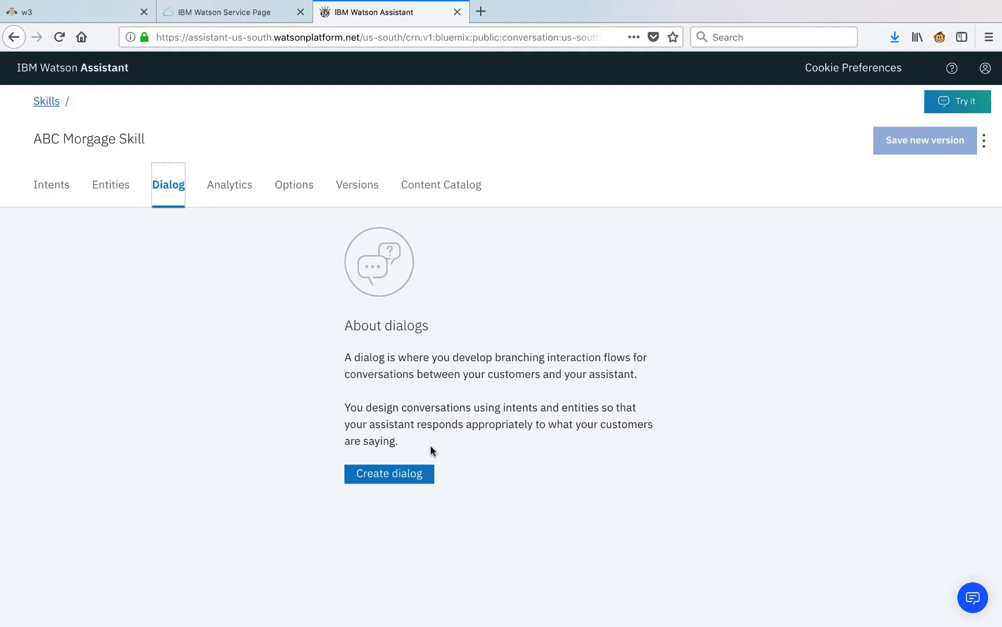
click(409, 475)
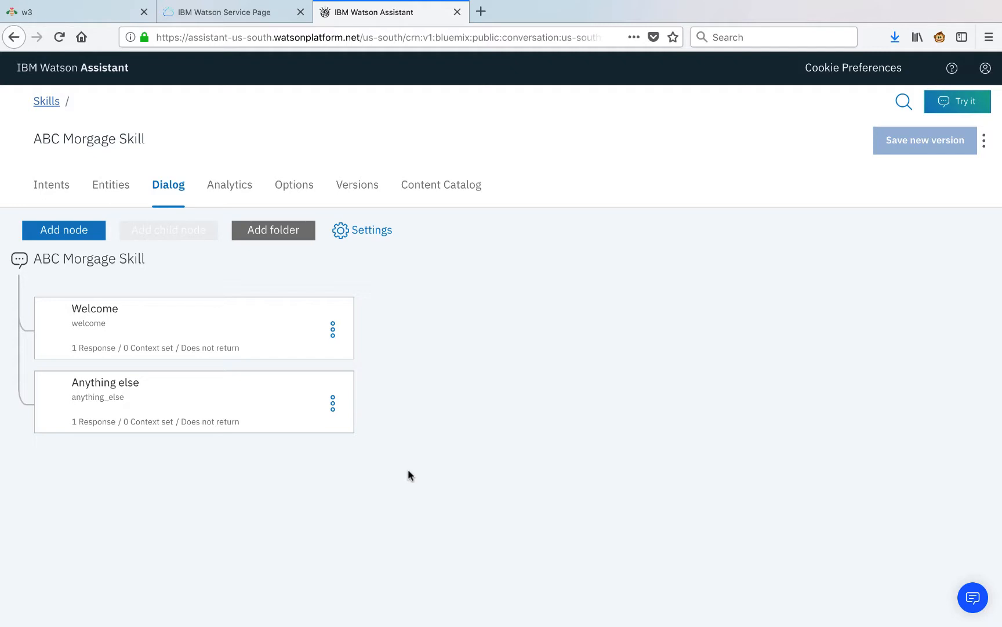
click(253, 334)
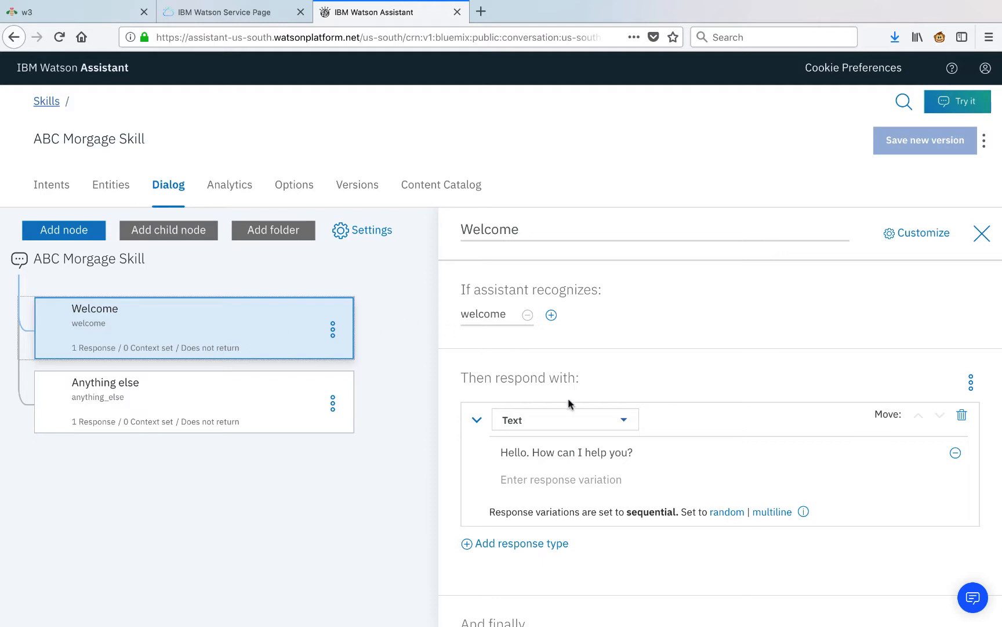
Add a Welcome greeting variation with the longer Watson ABC Mortgage sentence.
click(590, 474)
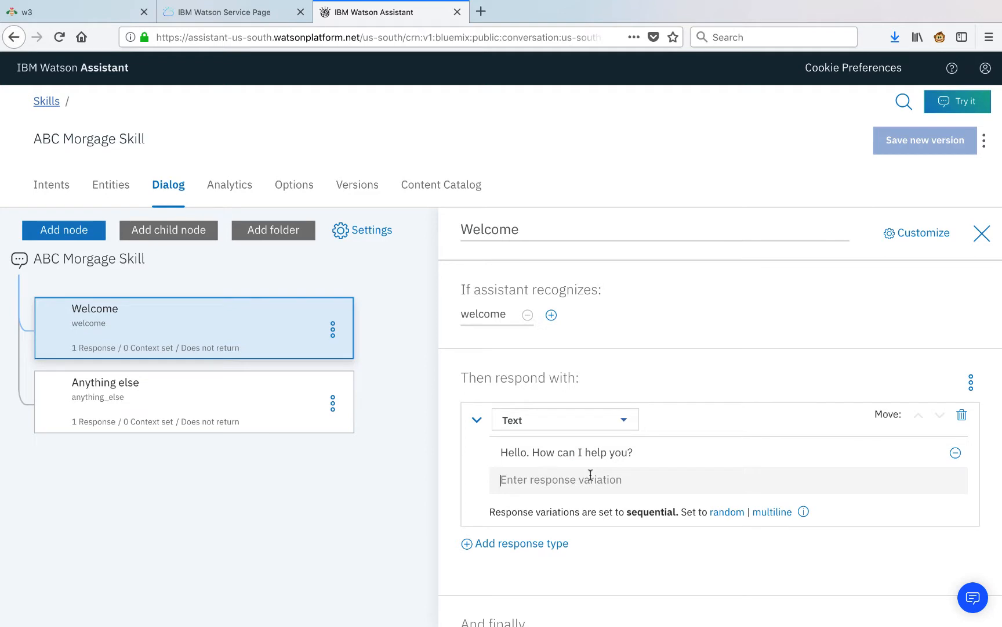
text(Hello! I'm Watson the ABC Mortgage virtual assistant. How can I help you today?)
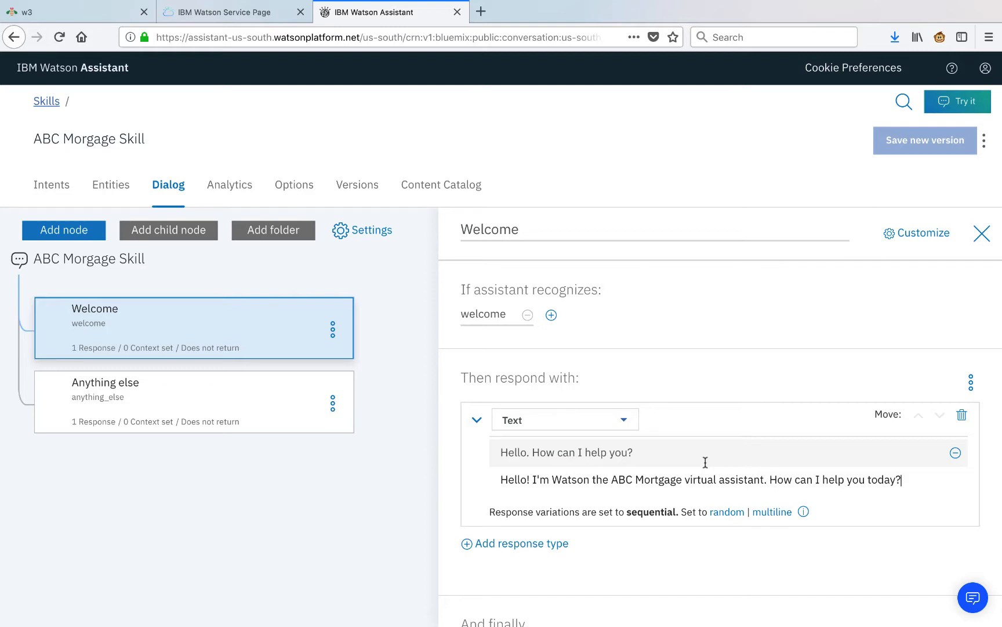
click(541, 544)
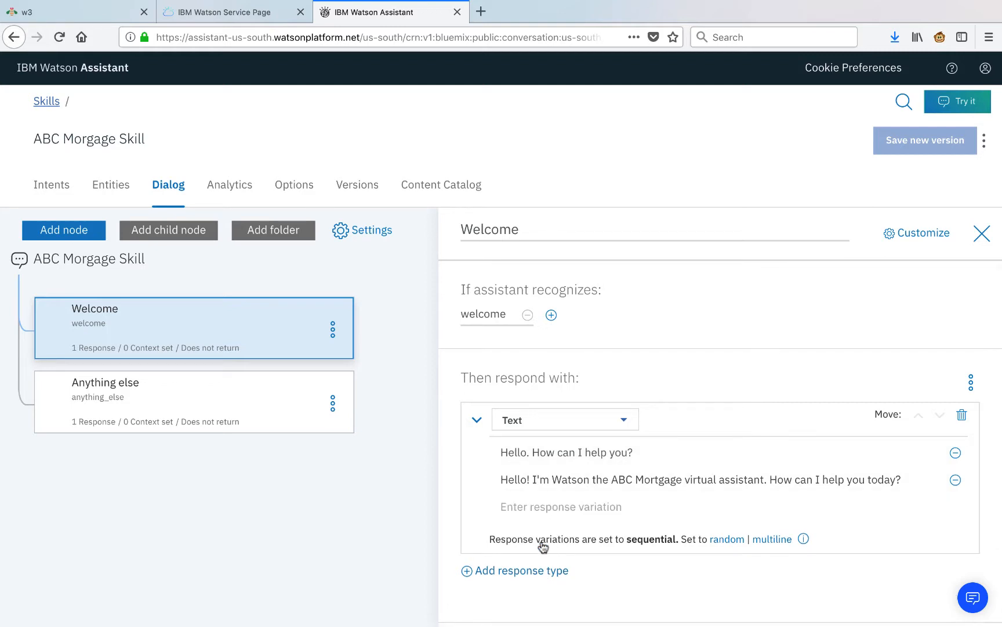
Add an image response with the logo URL, placed above the text response.
click(515, 571)
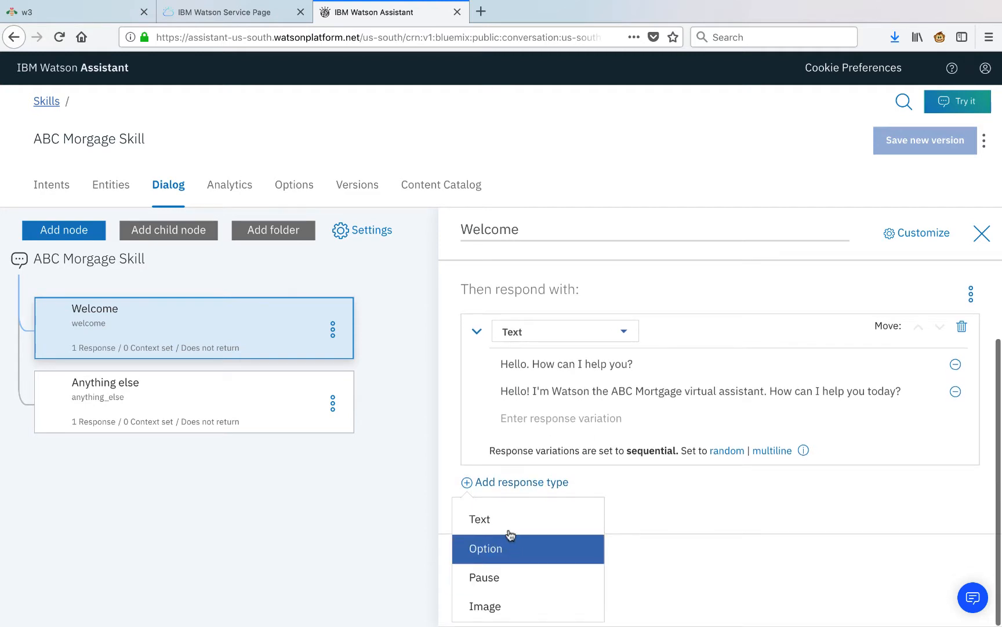
click(483, 606)
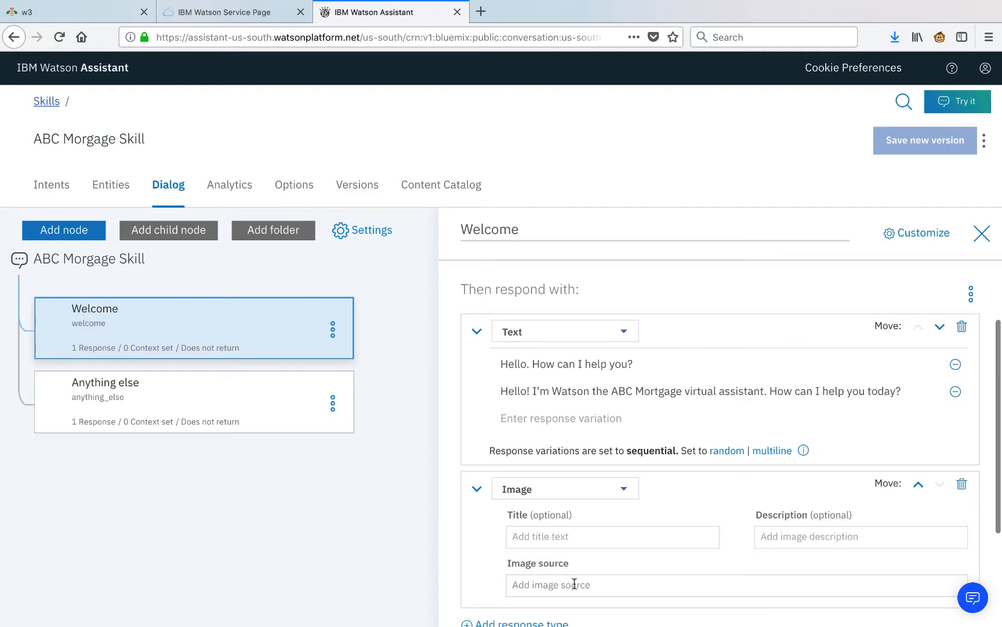
click(575, 583)
key(ctrl+v)
scroll(574, 584, down, 2)
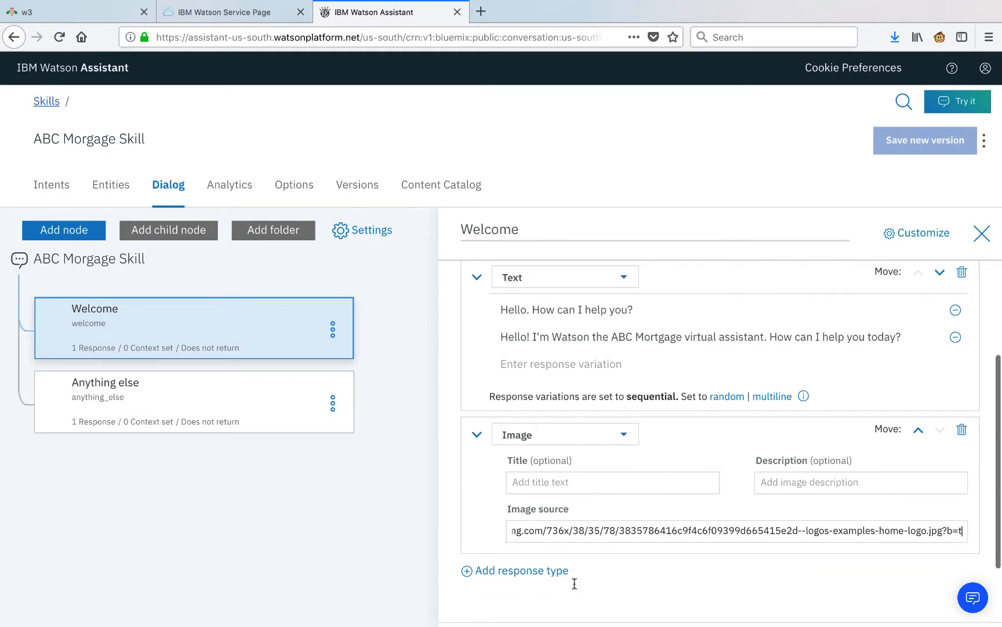
click(918, 432)
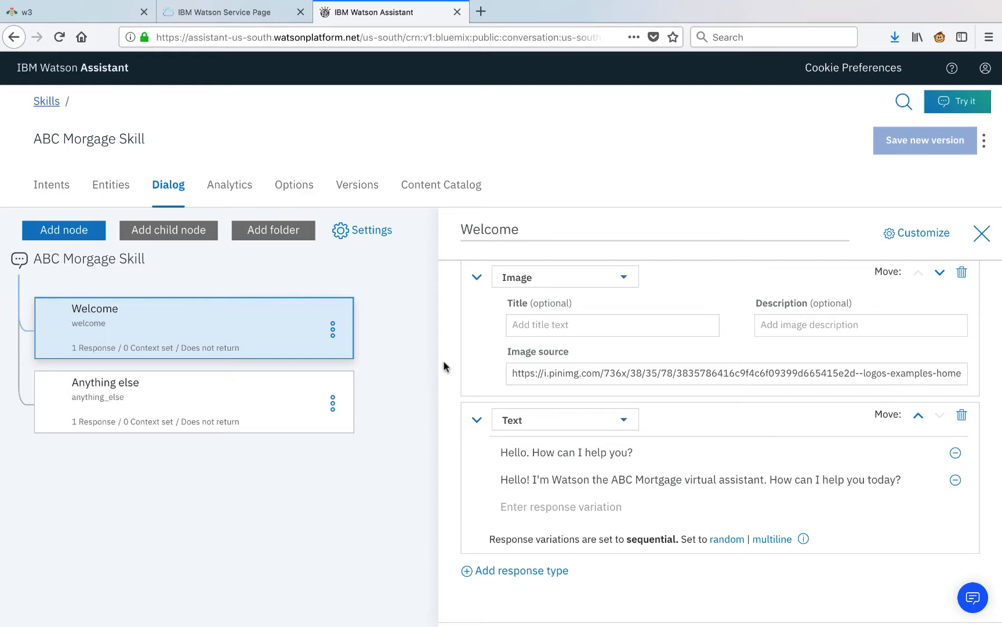
Delete the original short greeting variation and close the Welcome editor.
scroll(444, 363, up, 2)
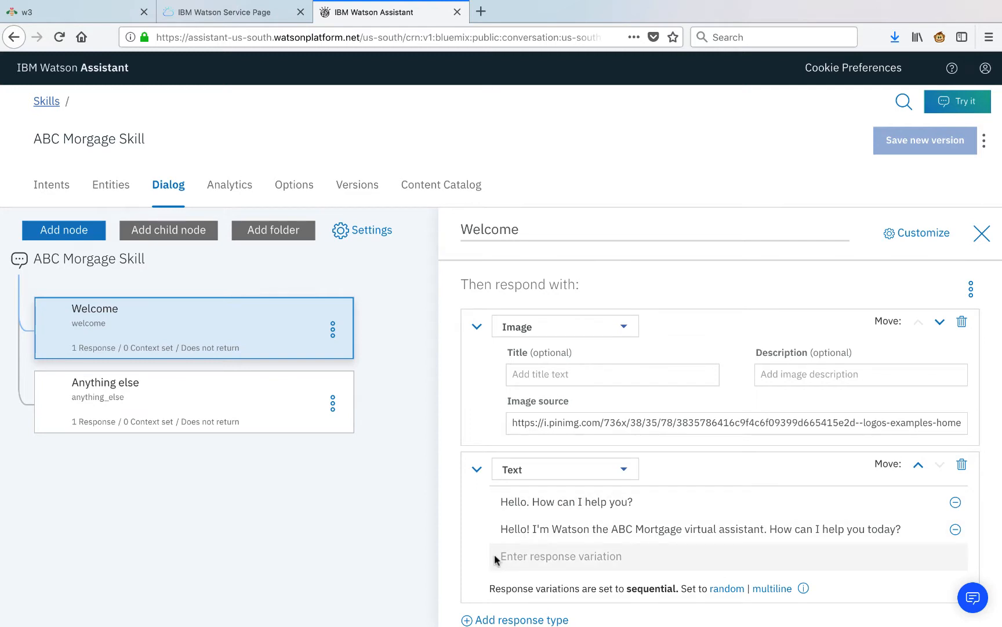
click(955, 503)
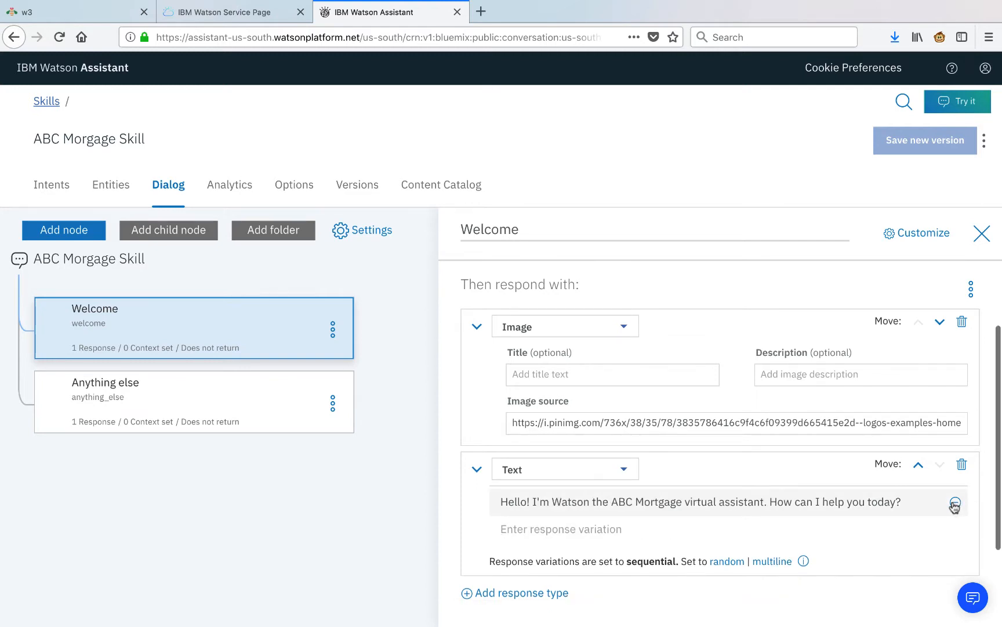
click(380, 315)
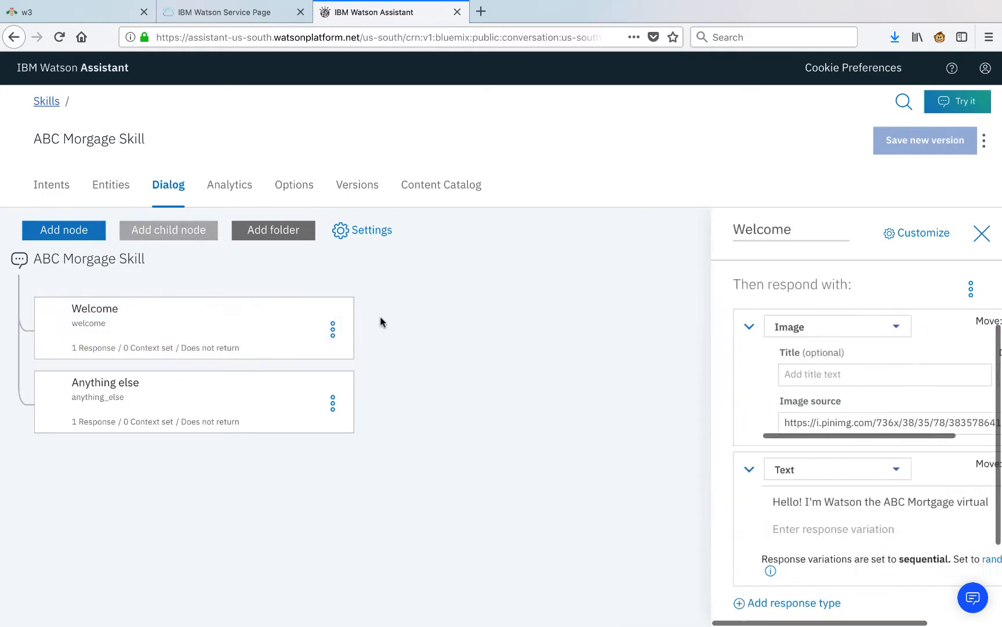
click(334, 336)
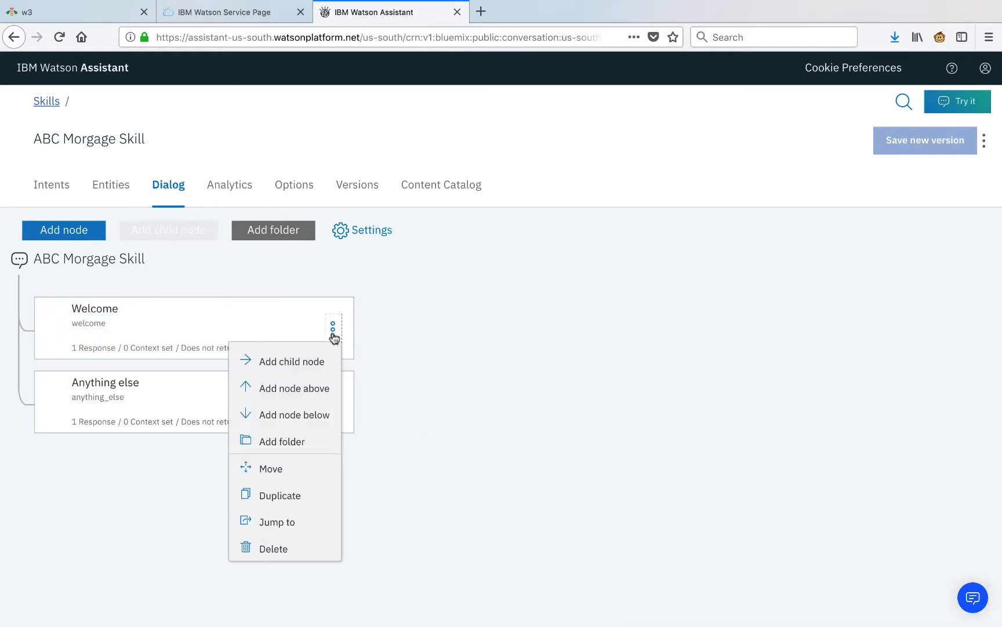
Add a node after Welcome on #General_Greetings replying 'Hello! Good day to you!'.
click(305, 413)
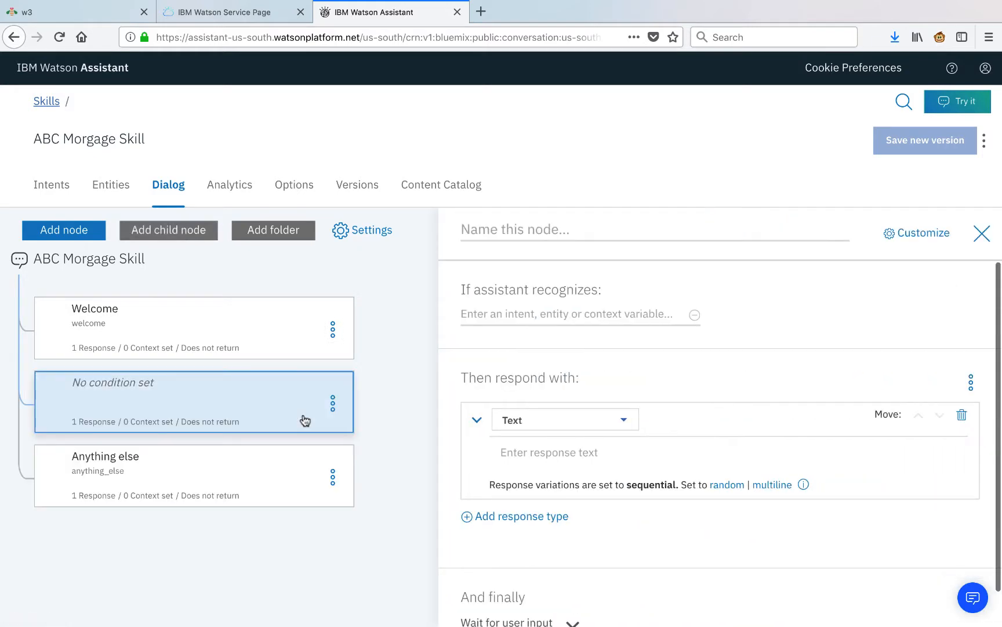
click(521, 315)
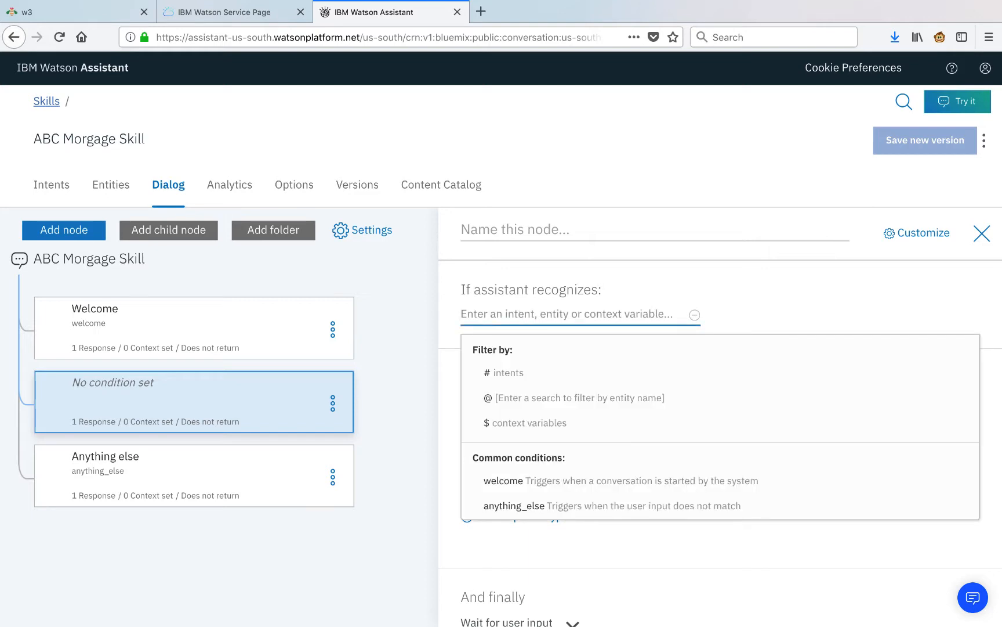
text(#General_gr)
click(520, 373)
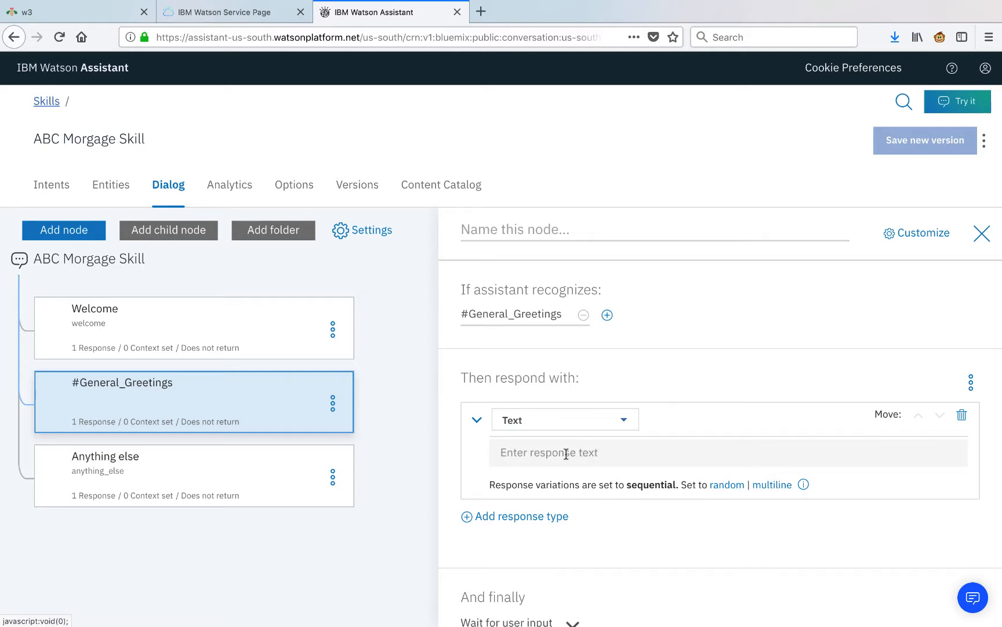
text(Hello! Good day to you!)
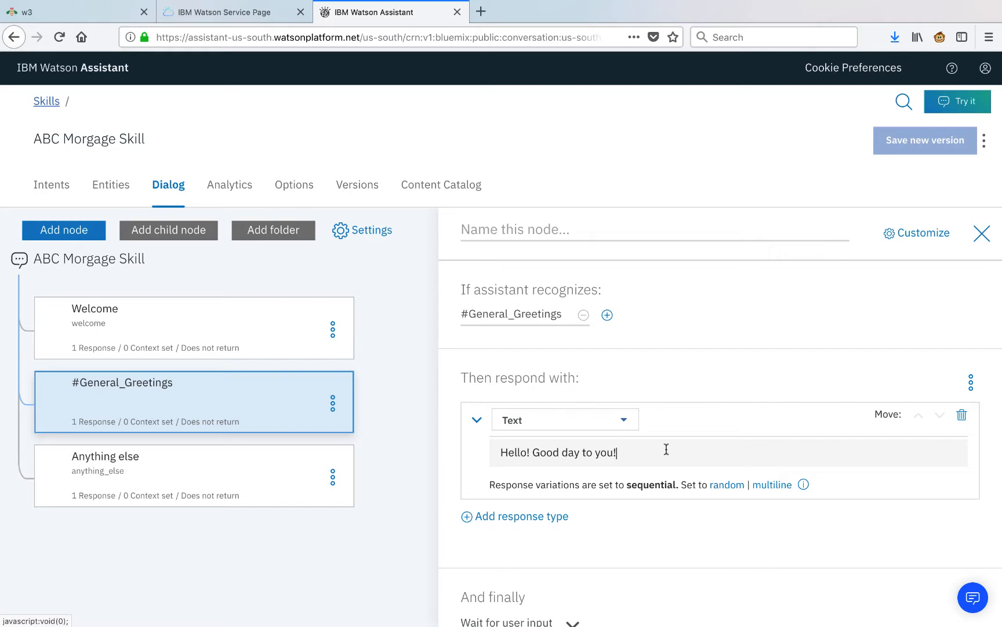
click(404, 429)
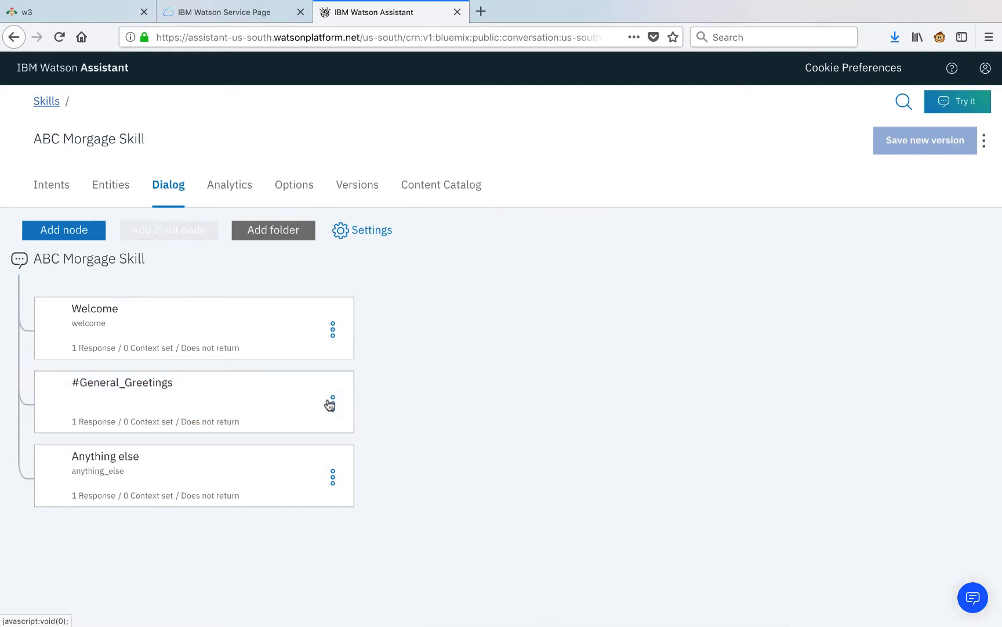
Add a node below #General_Greetings on #General_Ending replying 'Thanks for your time!'.
click(332, 403)
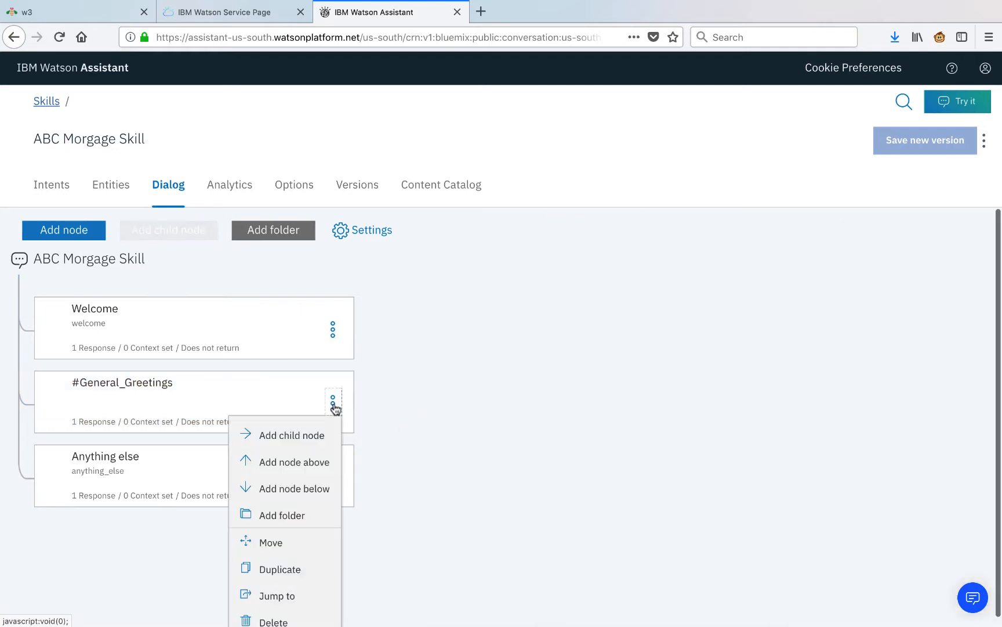
click(307, 479)
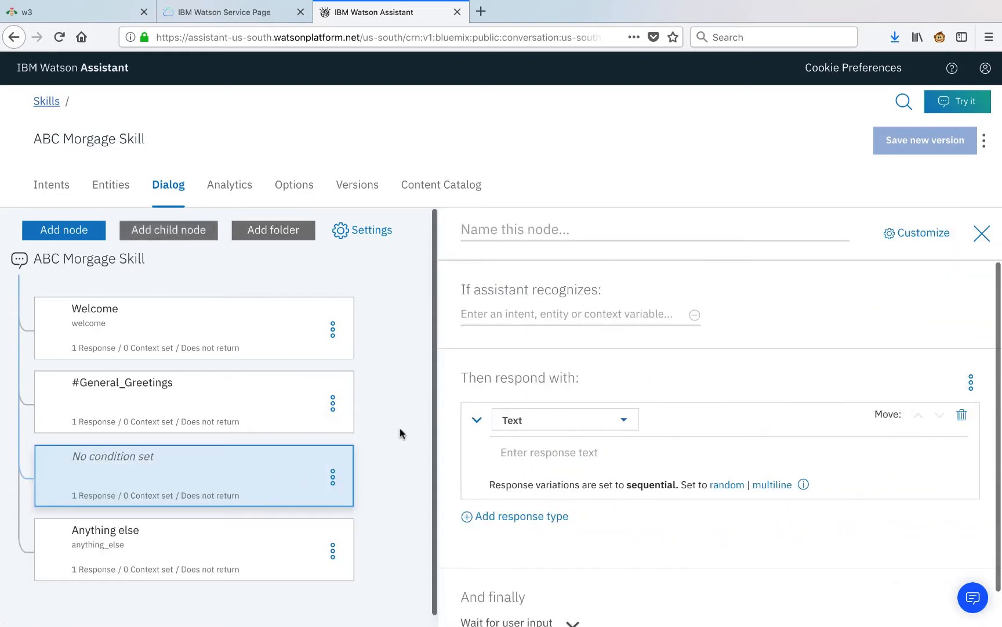
click(563, 313)
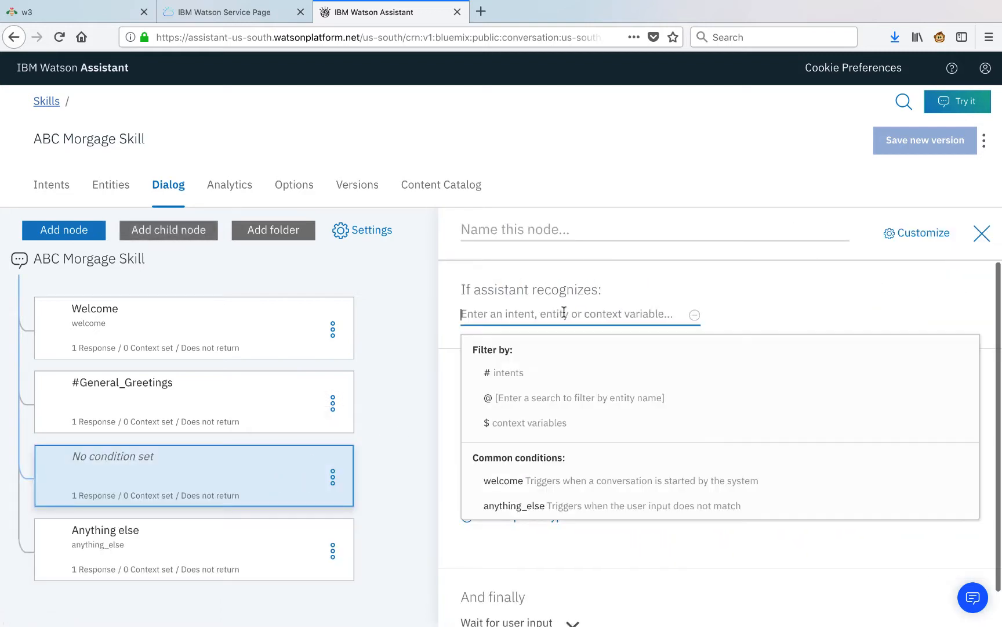
click(547, 380)
text(General_end)
click(605, 373)
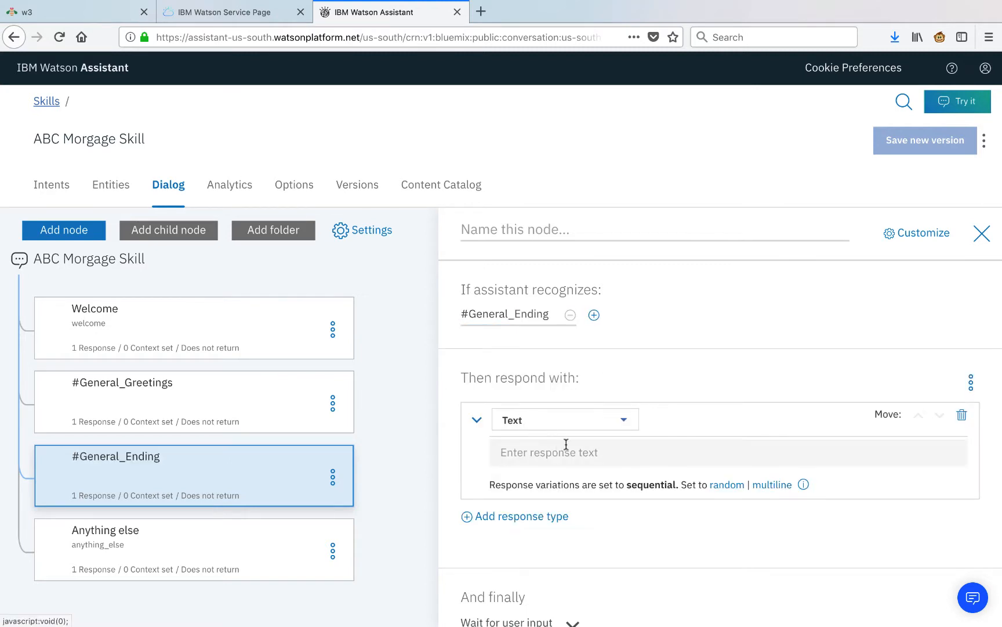
click(620, 459)
text(Thanks for your time!)
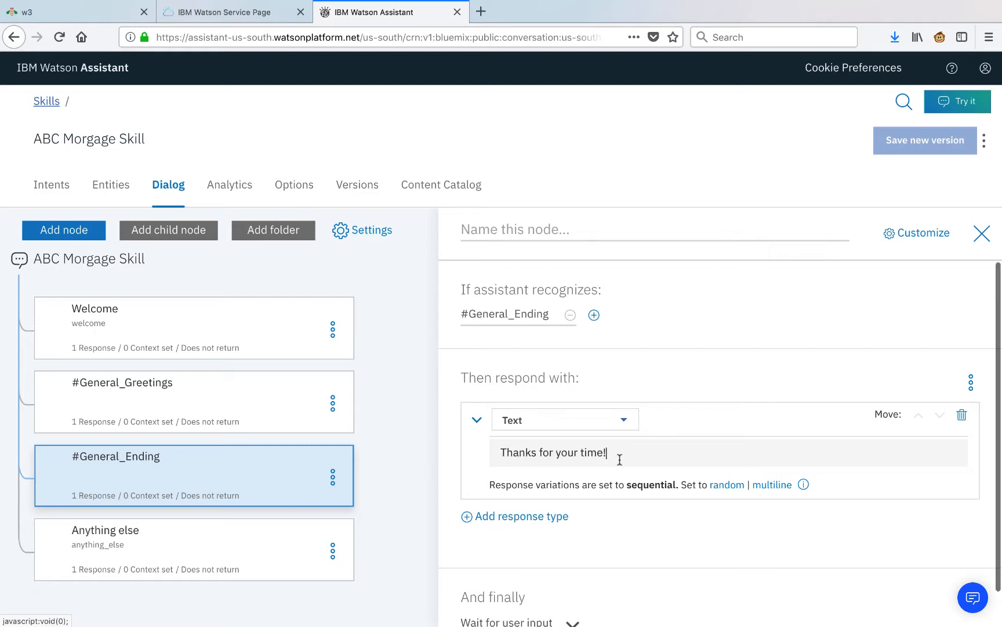
click(421, 497)
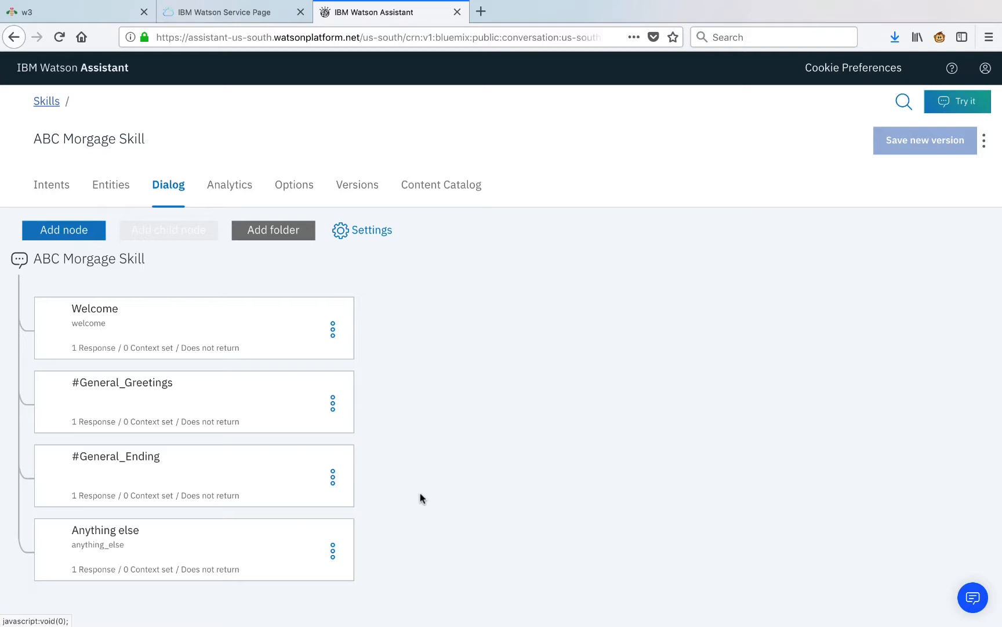
Send 'Hello!' in the traced test chat, confirming #General_Greetings replies 'Hello! Good day to you!'.
click(960, 102)
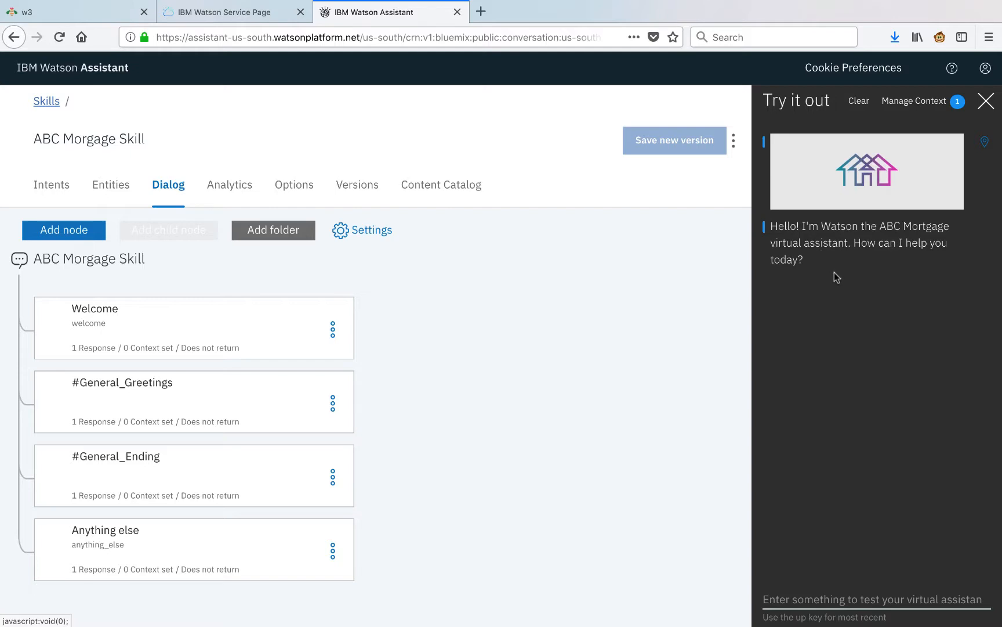
click(986, 145)
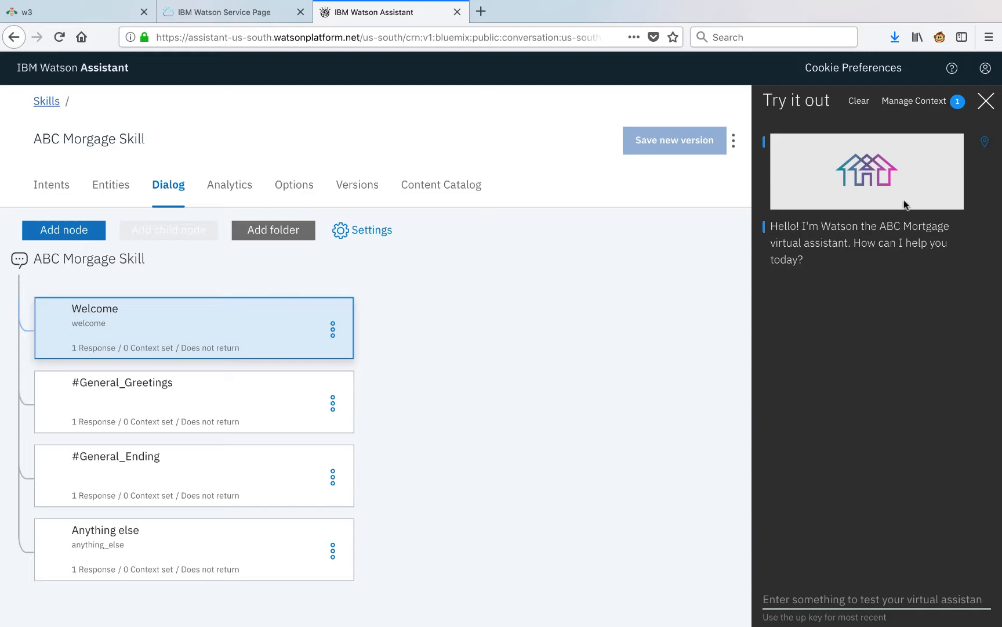
click(804, 597)
text(Hel)
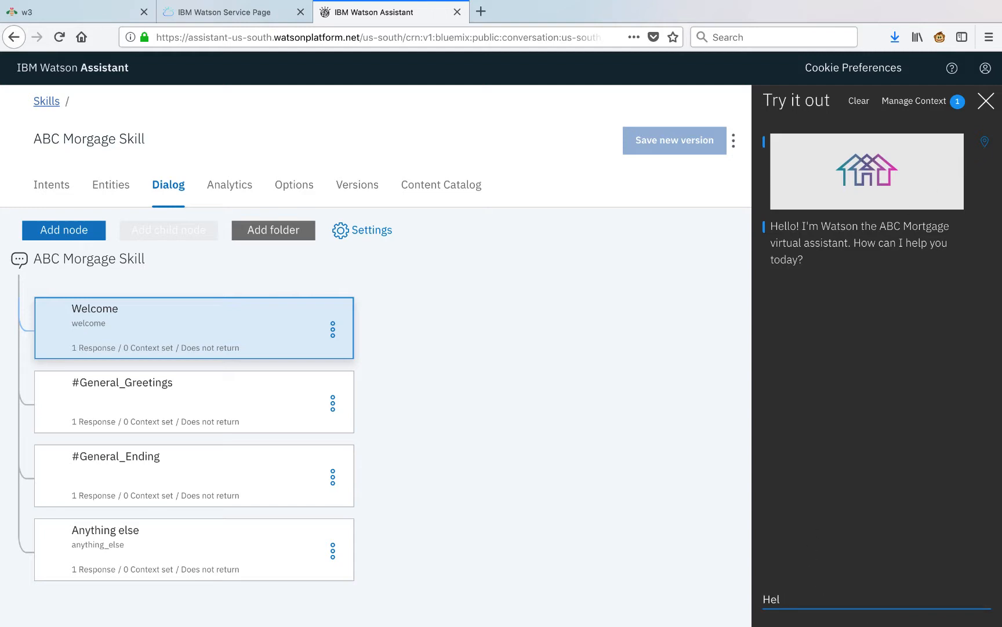
text(lo!)
key(Return)
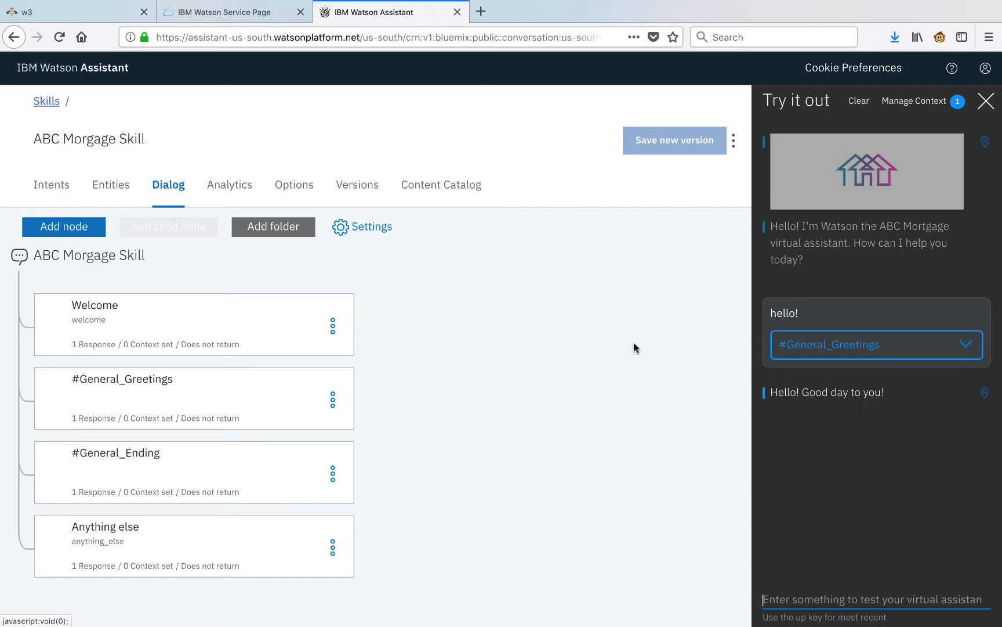
click(332, 400)
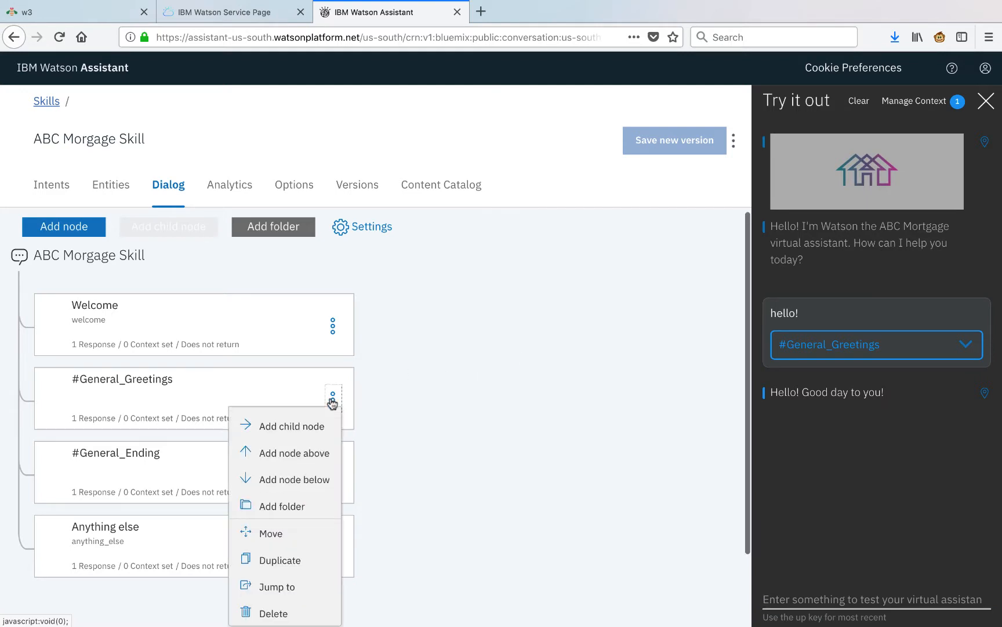
Add a #Customer_Care_Profile_Password node below the greeting, replying 'Sure, I'll need your account email.'.
click(322, 478)
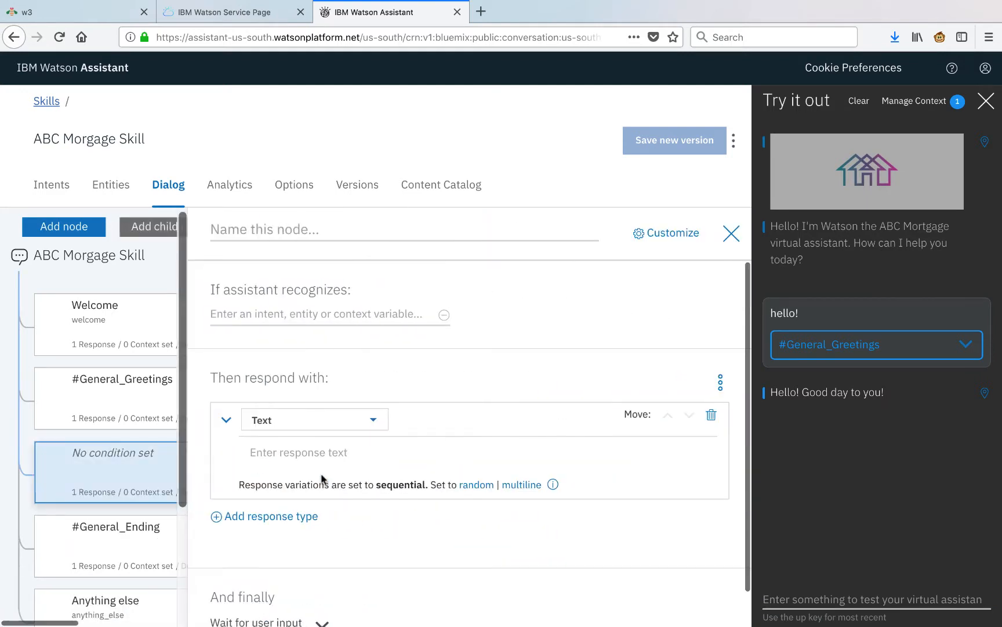
click(326, 313)
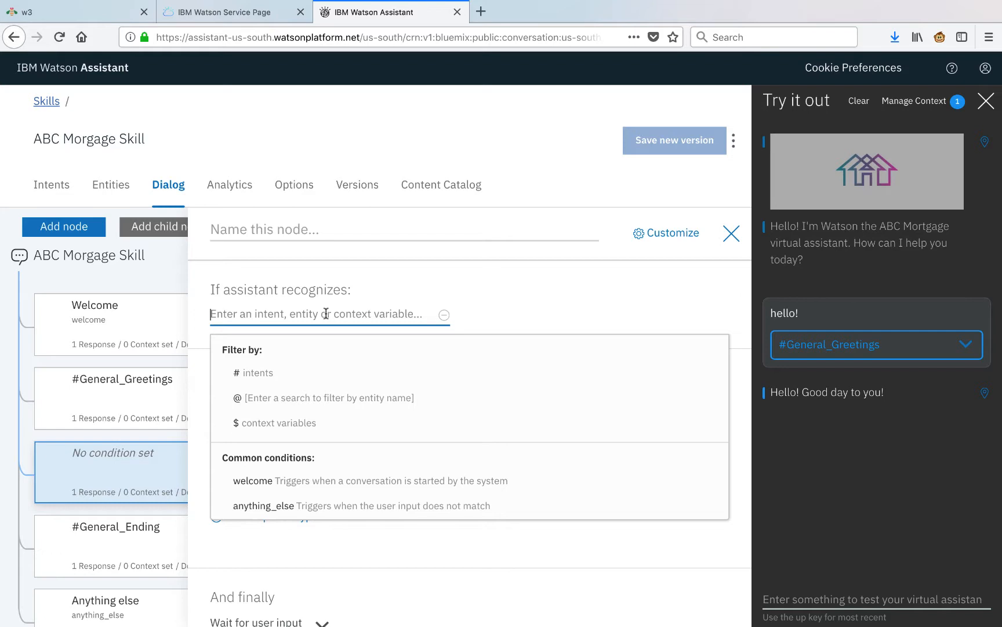
text(#customer_care_p)
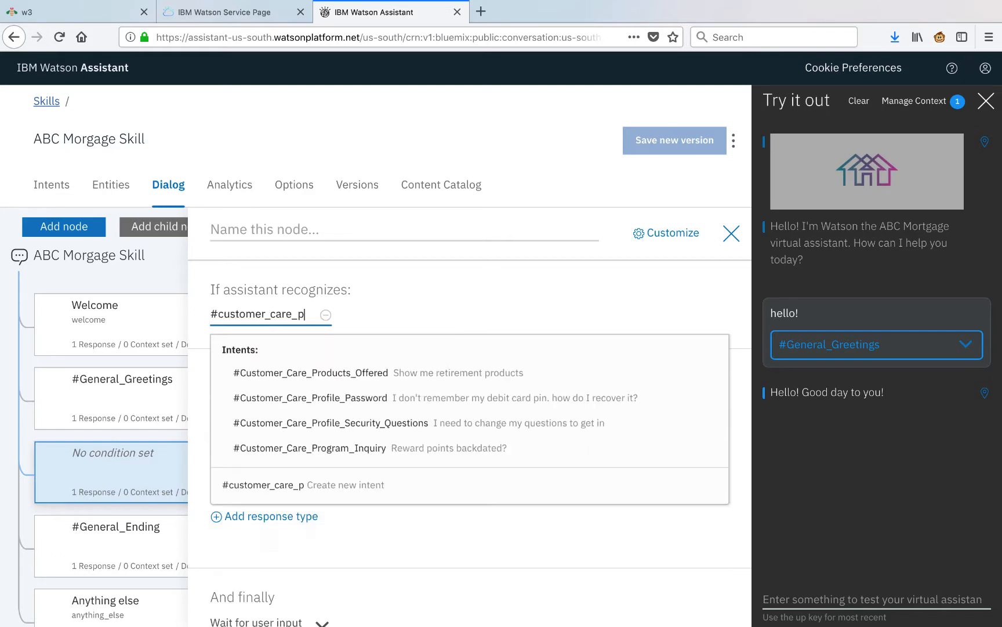
click(395, 393)
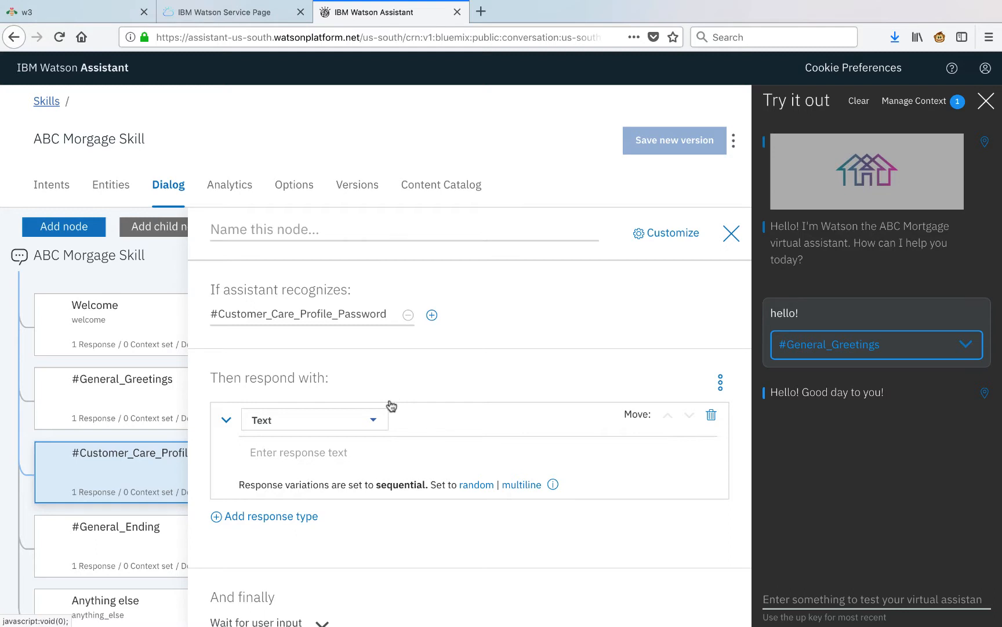
click(356, 450)
text(Sure, I'll need your account email)
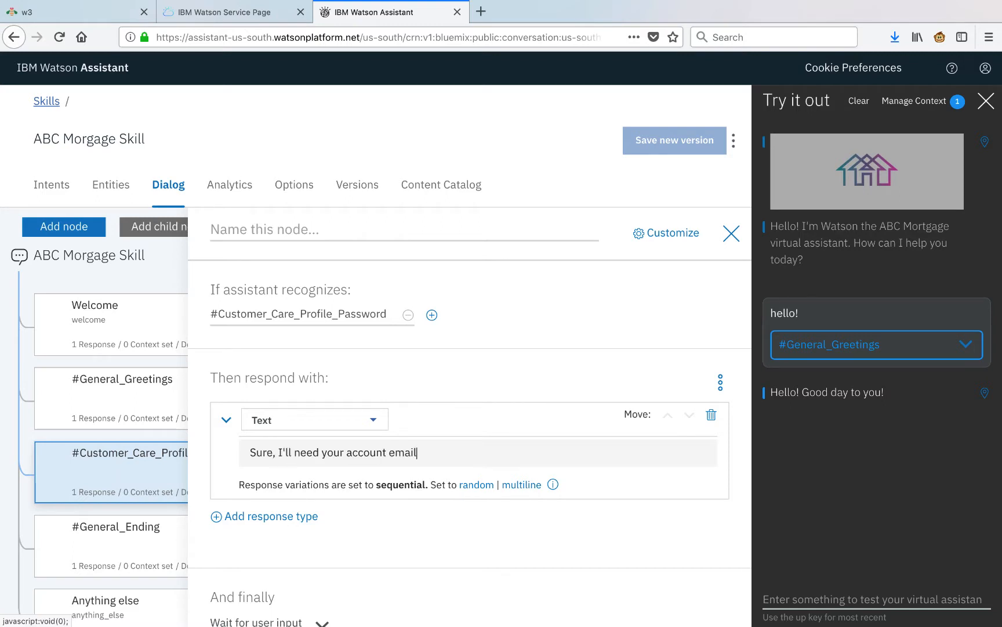
text(.)
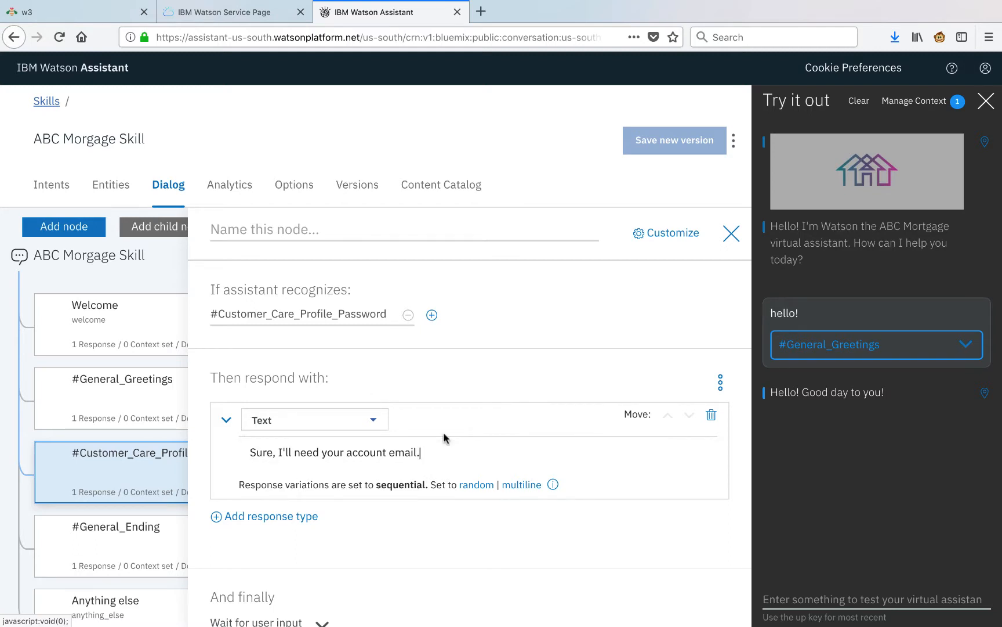
click(721, 382)
click(673, 431)
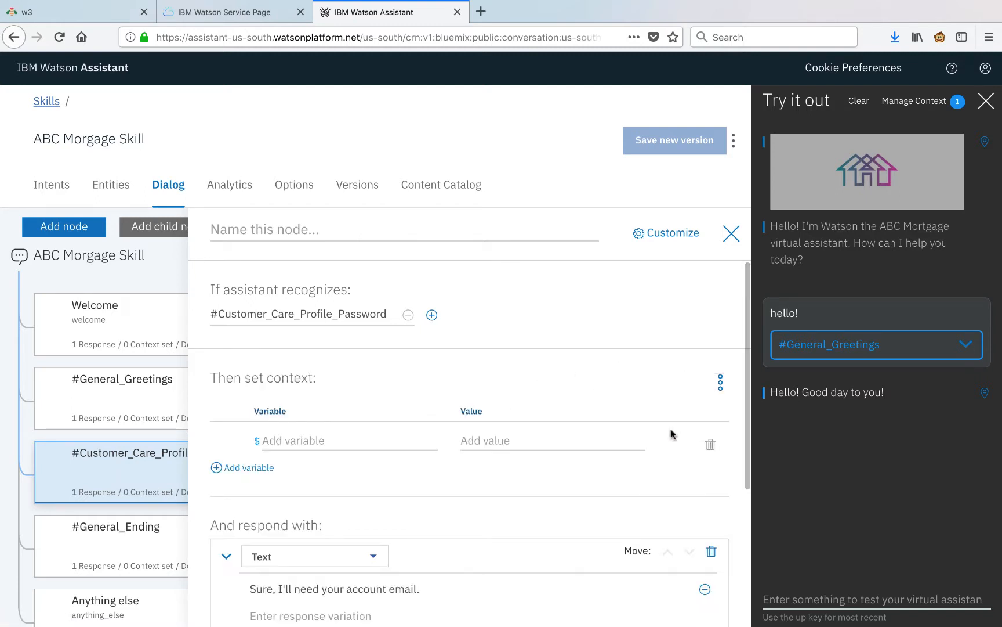
click(420, 441)
text(email)
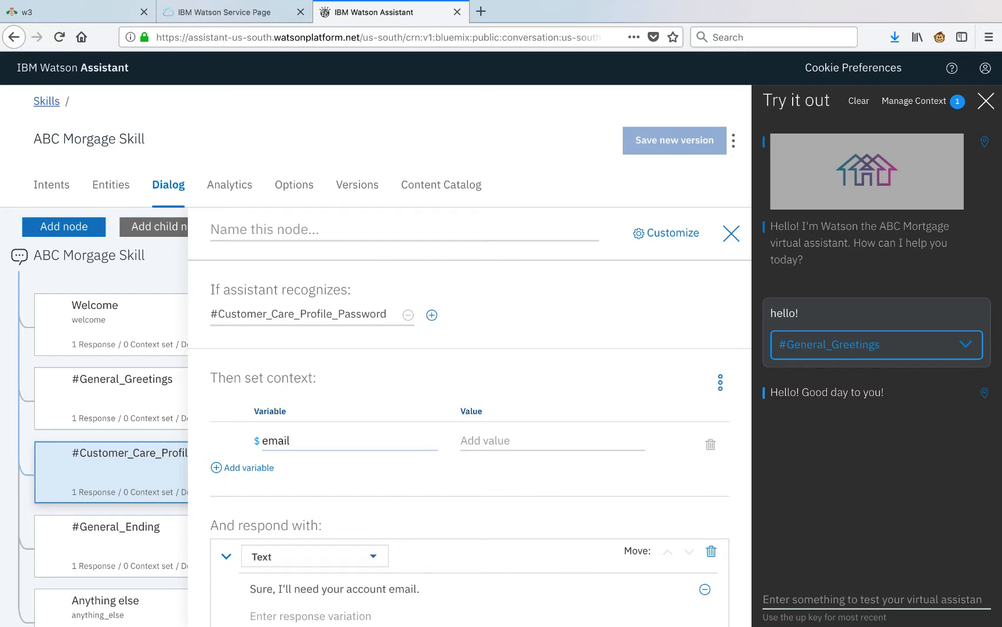
key(Tab)
text("<? @contactInfo.literal ?>")
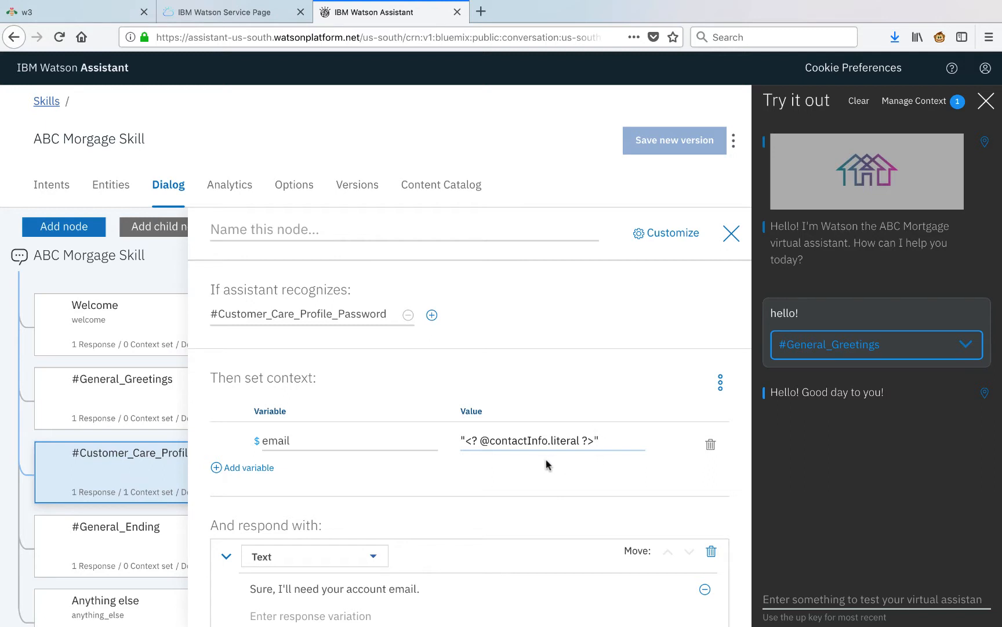
scroll(502, 467, down, 5)
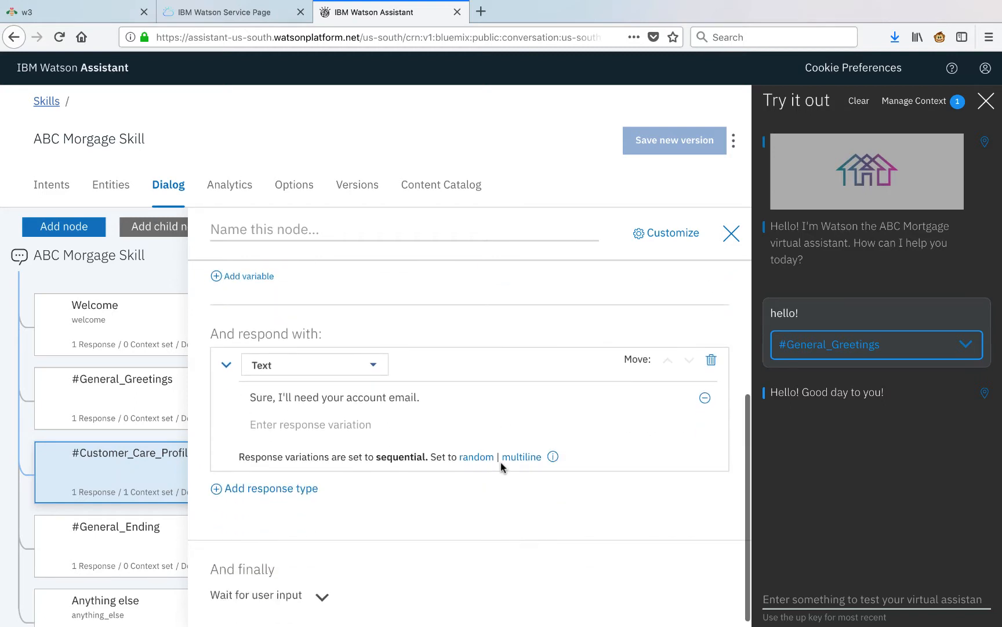
click(48, 436)
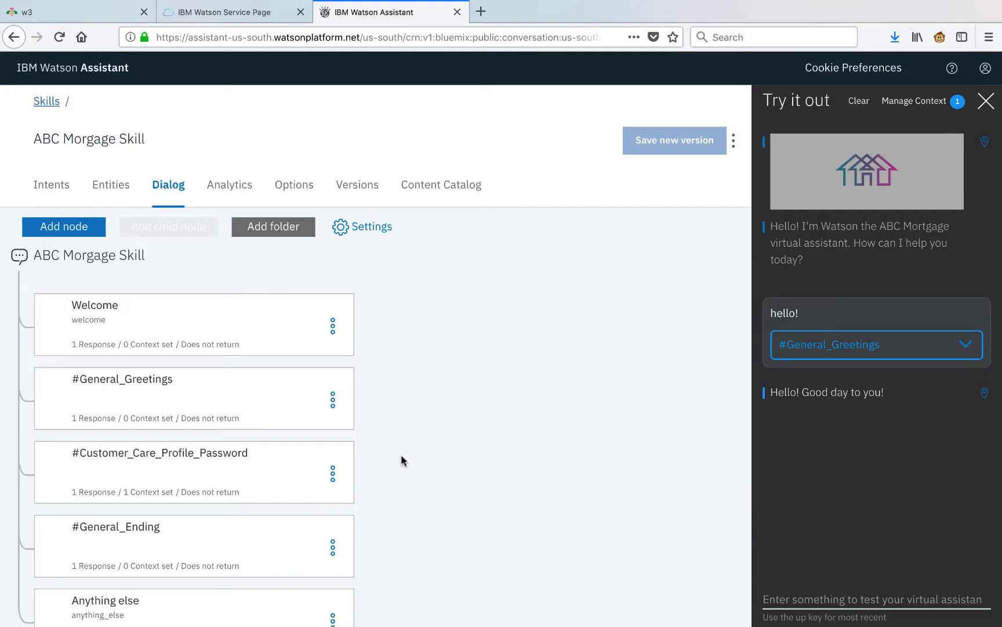
click(332, 473)
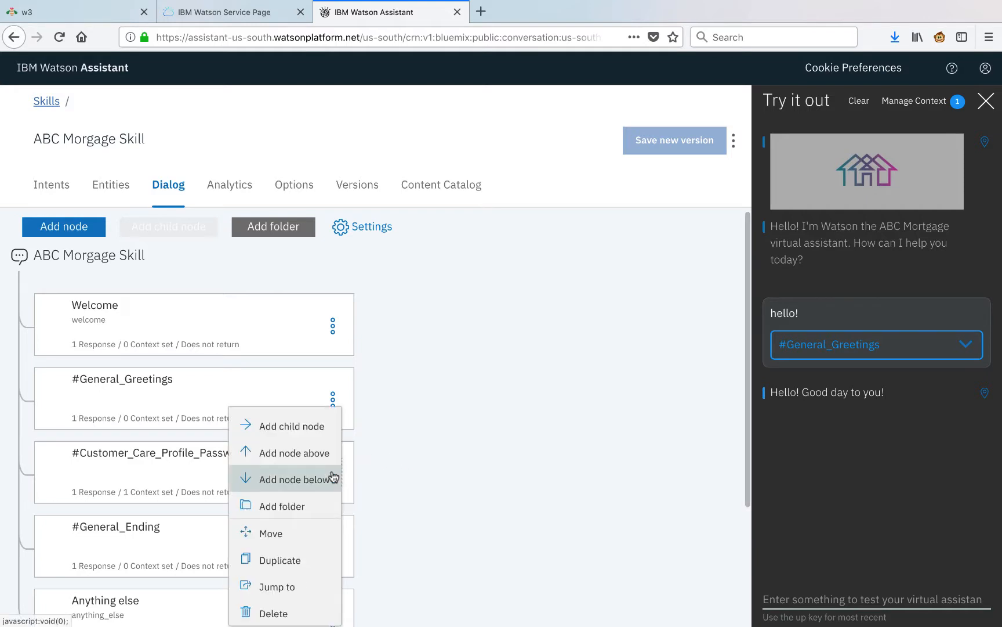
click(323, 427)
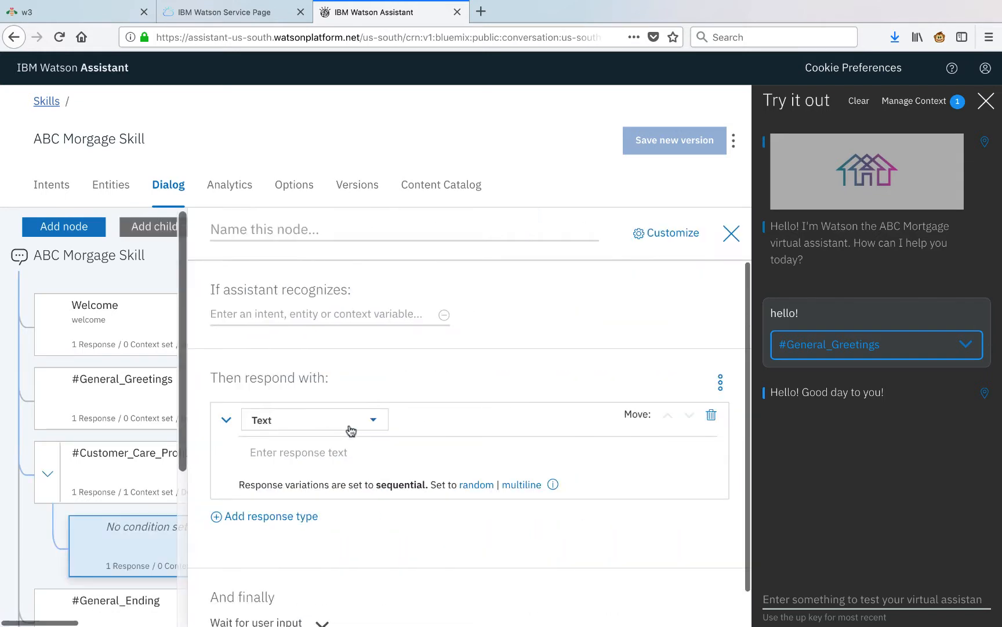
click(375, 312)
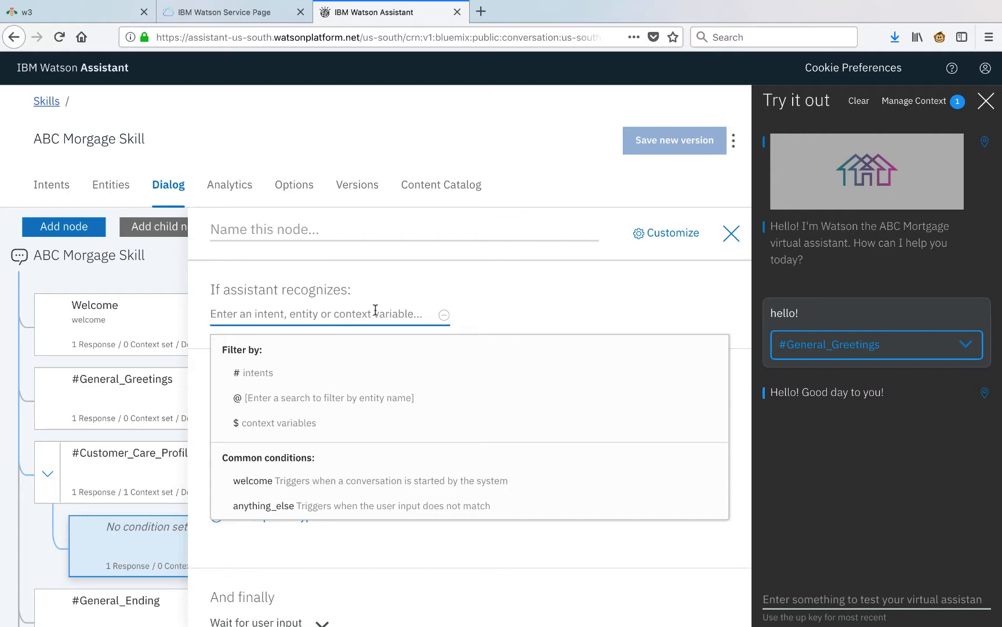
click(374, 397)
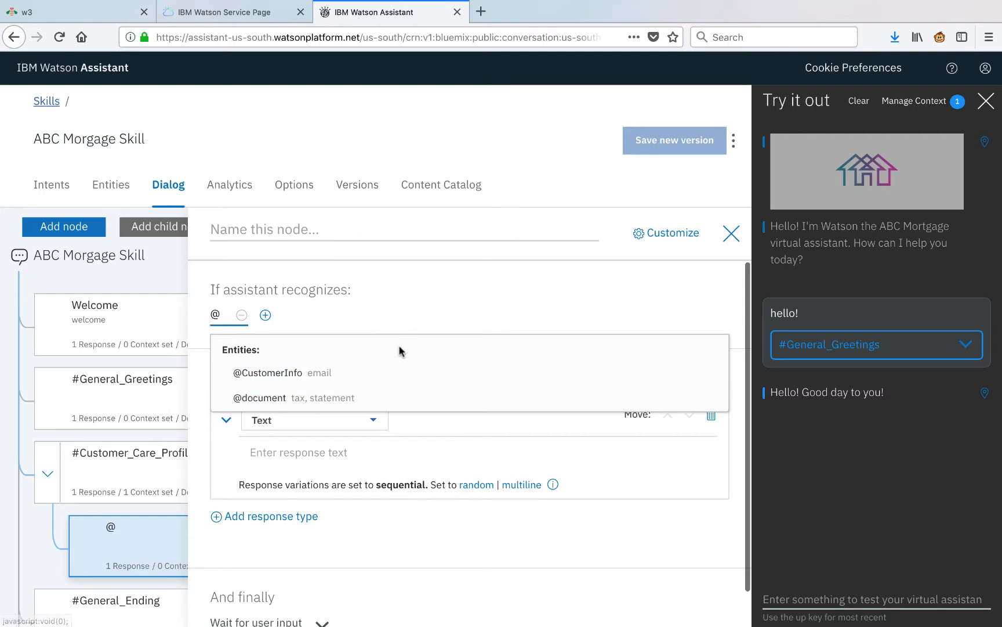
click(372, 373)
text(:email)
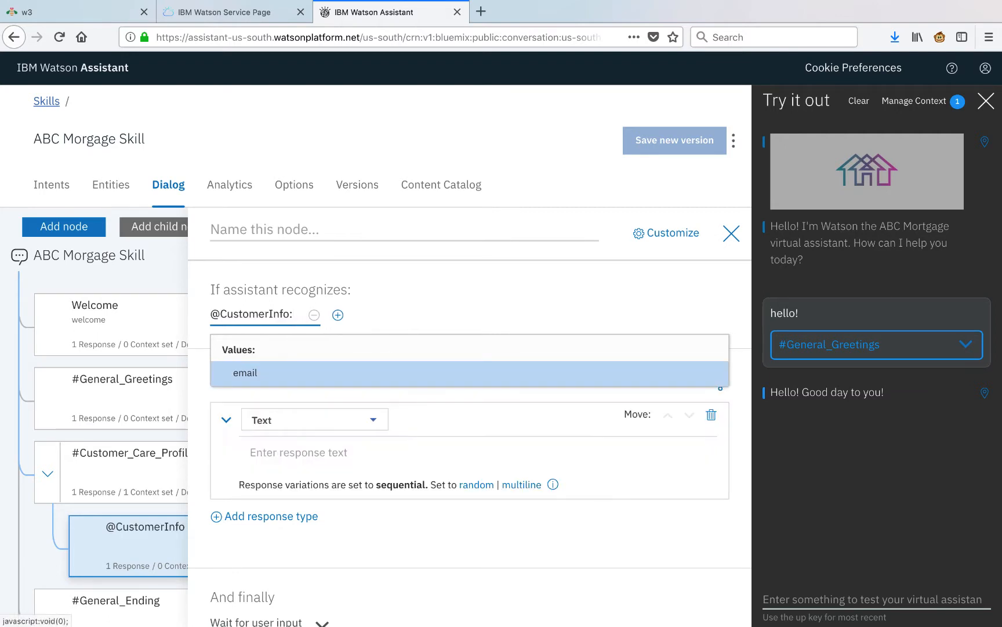
key(Return)
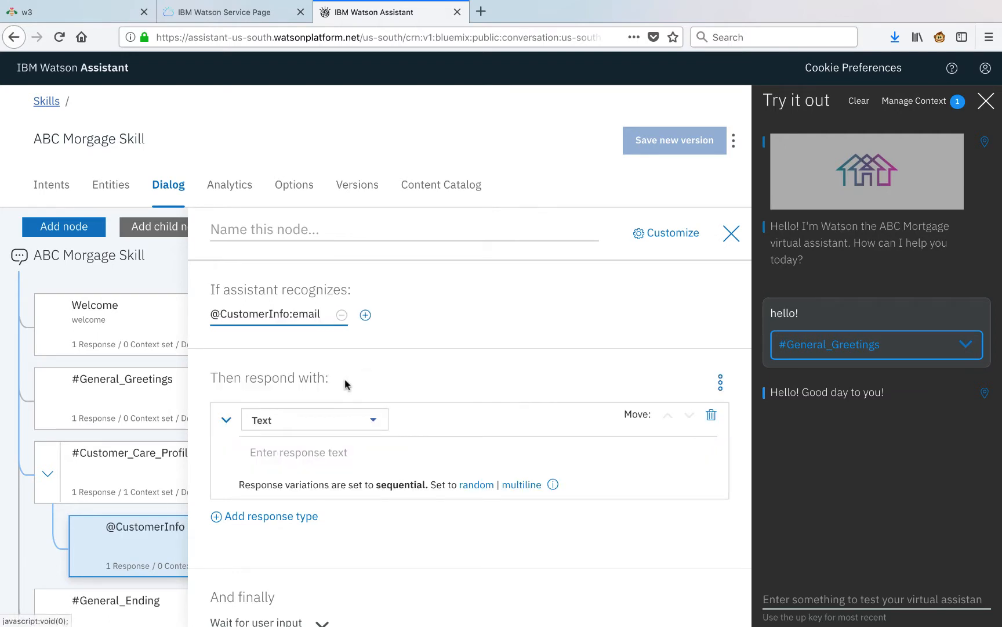
scroll(379, 409, down, 1)
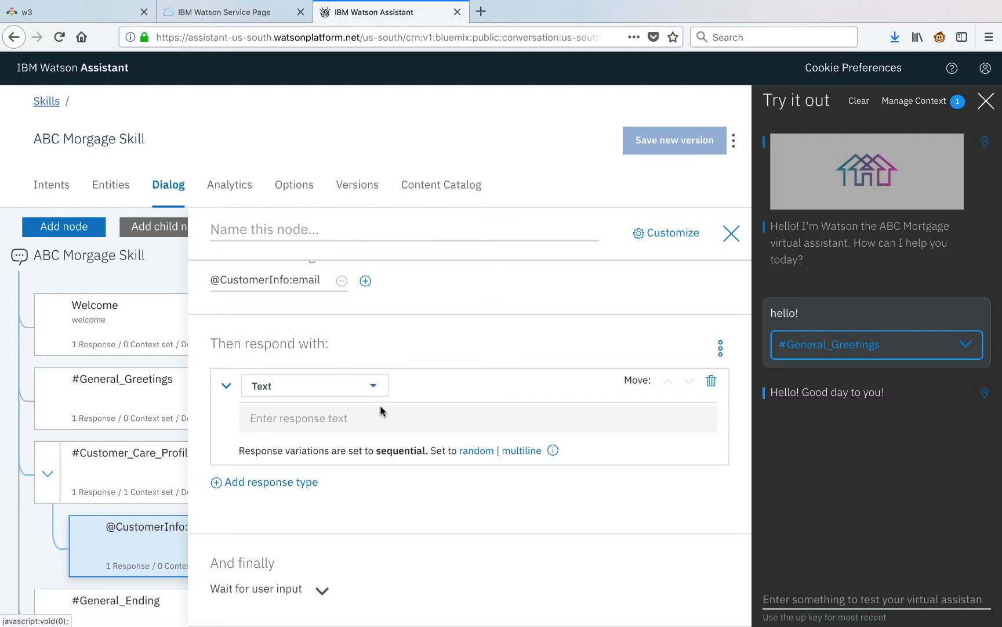
click(382, 410)
key(super+v)
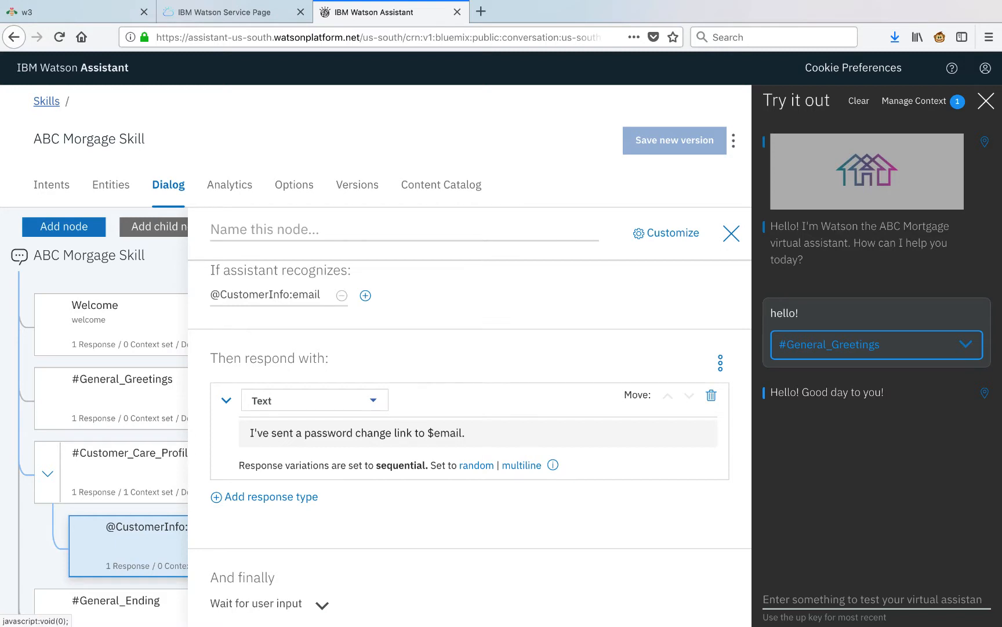
Give the child node an $email context variable from the contactInfo entity, then close the editor.
scroll(470, 433, up, 1)
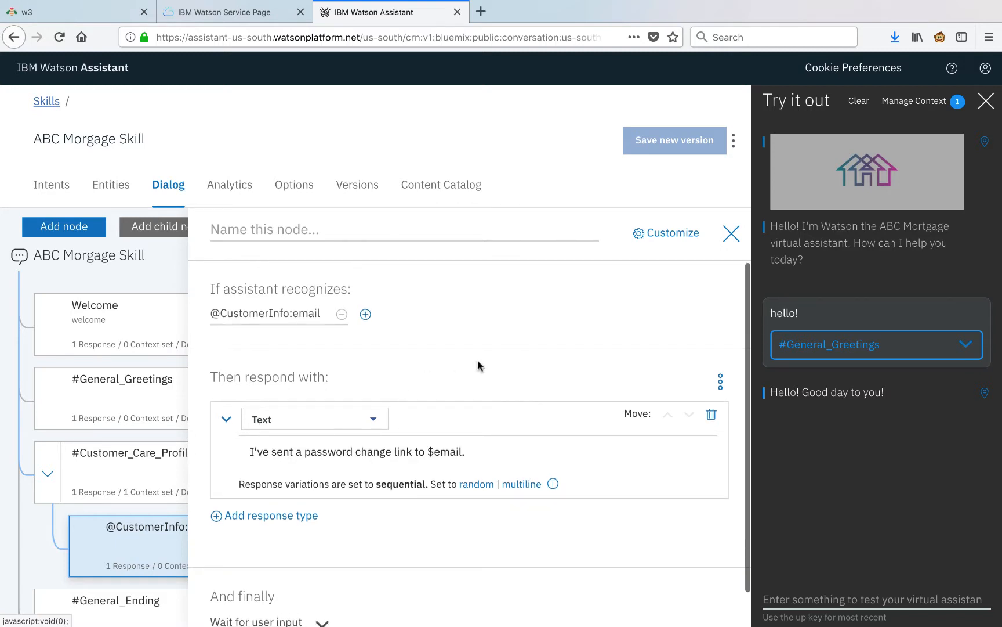
click(721, 381)
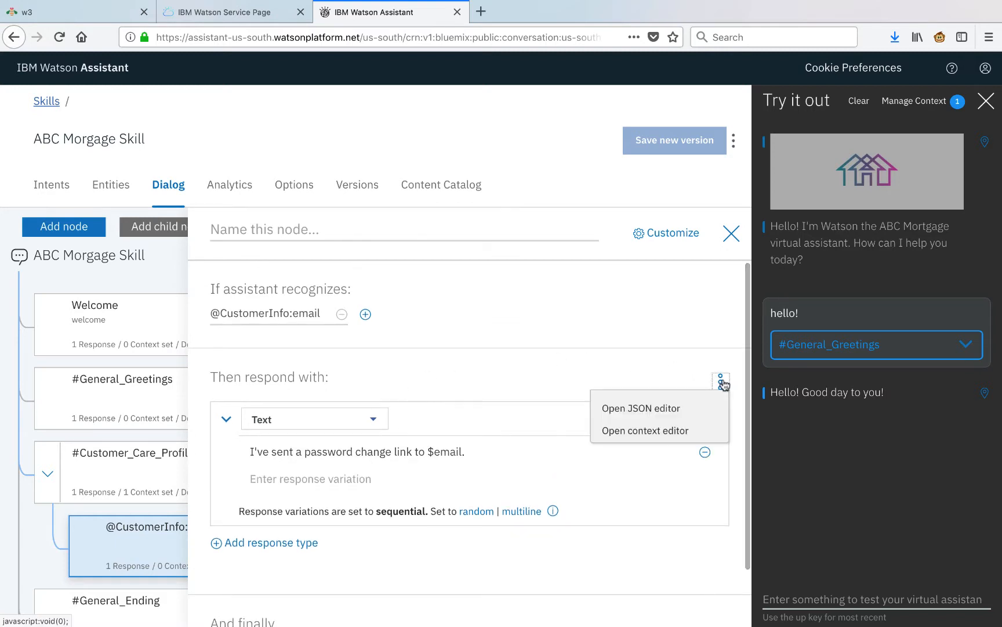
click(677, 436)
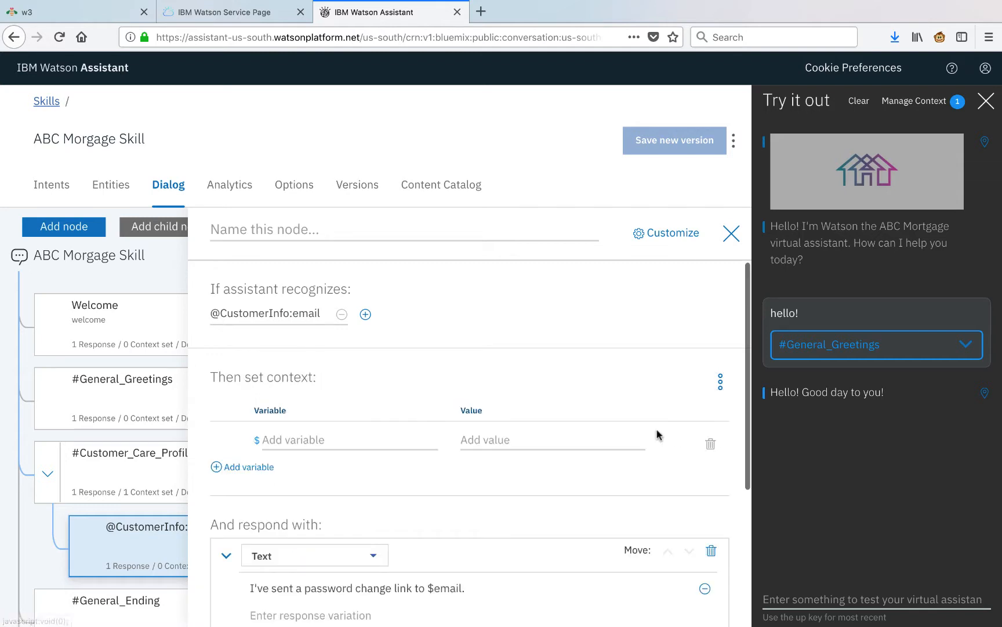
text(email)
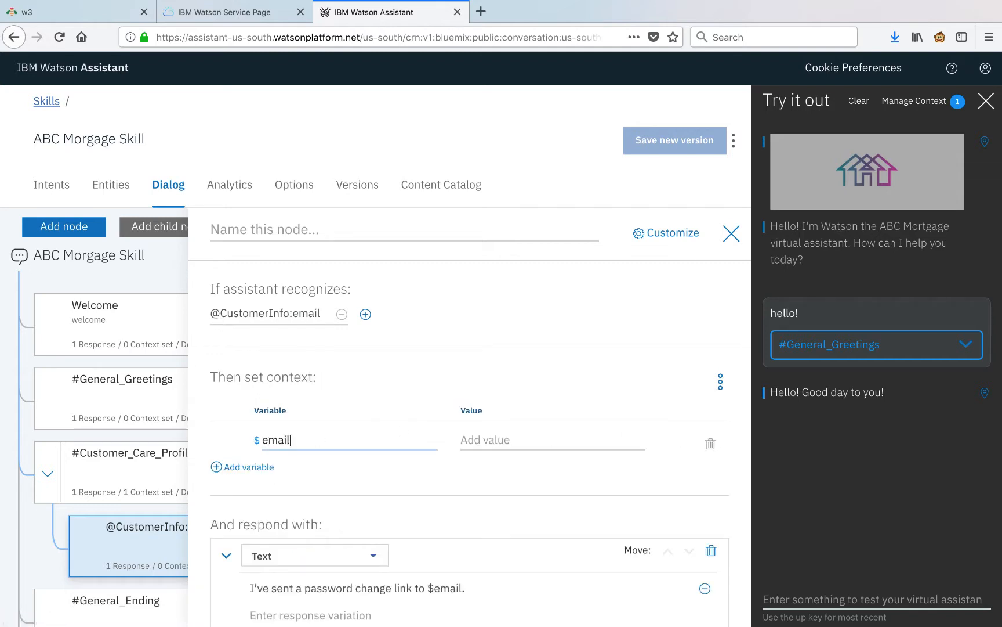
key(Tab)
text("<? @contactInfo.literal ?>")
scroll(470, 440, down, 5)
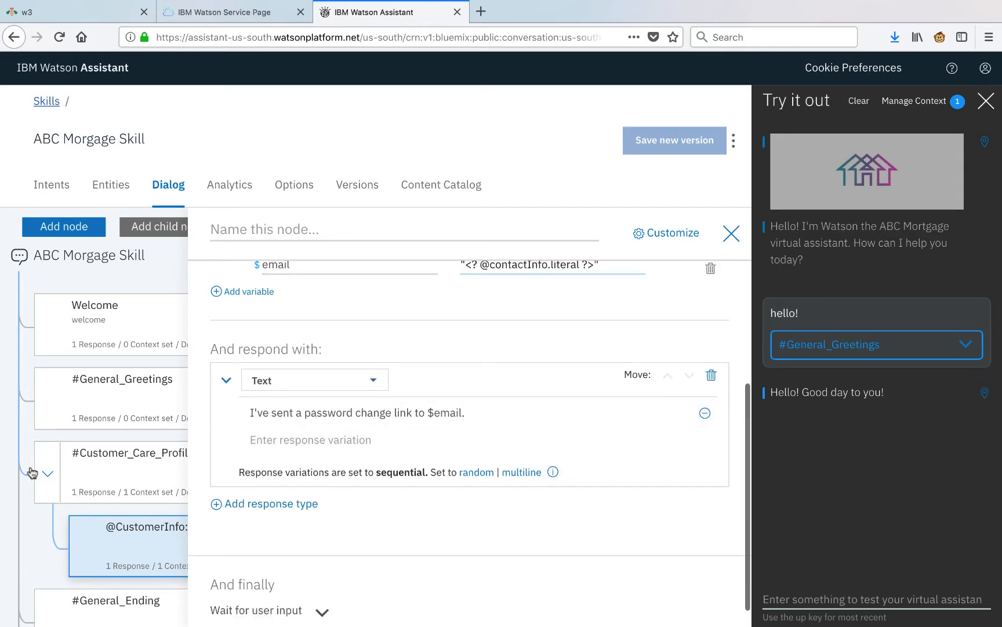
click(27, 512)
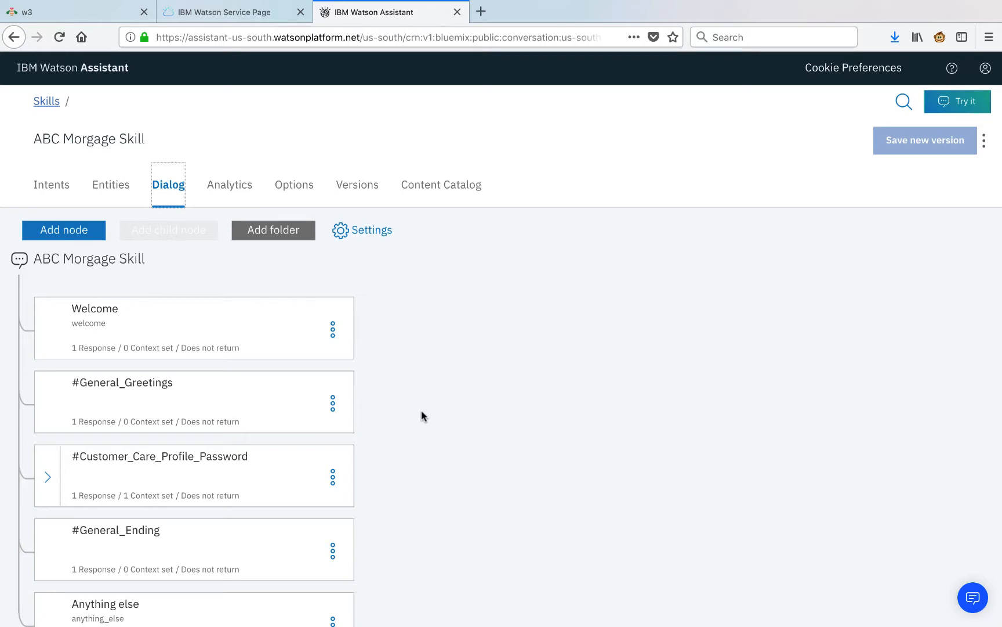
Add a node after the password reset node with condition #Documents.
click(332, 476)
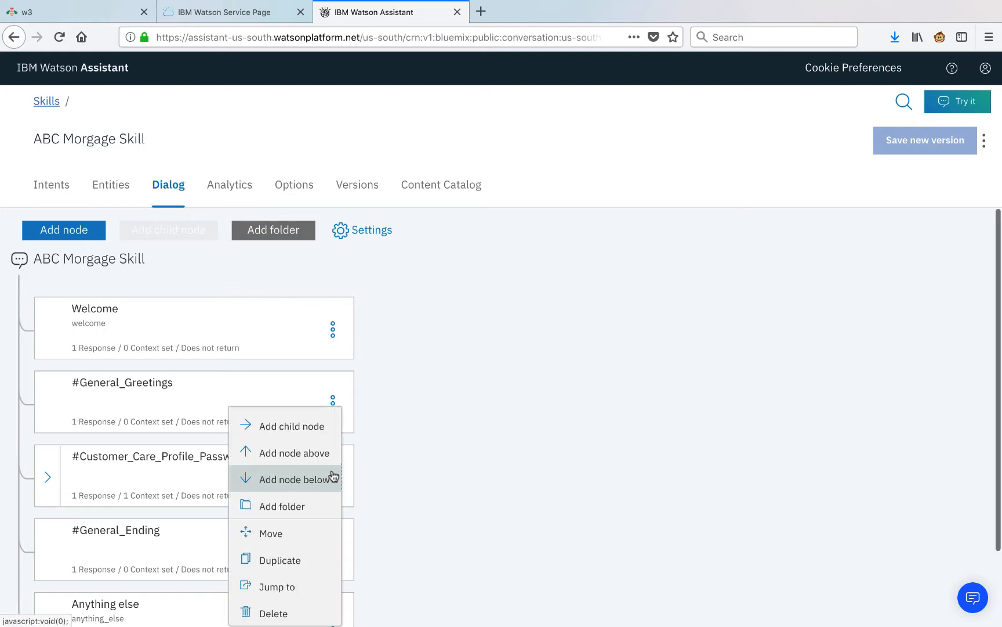
click(334, 477)
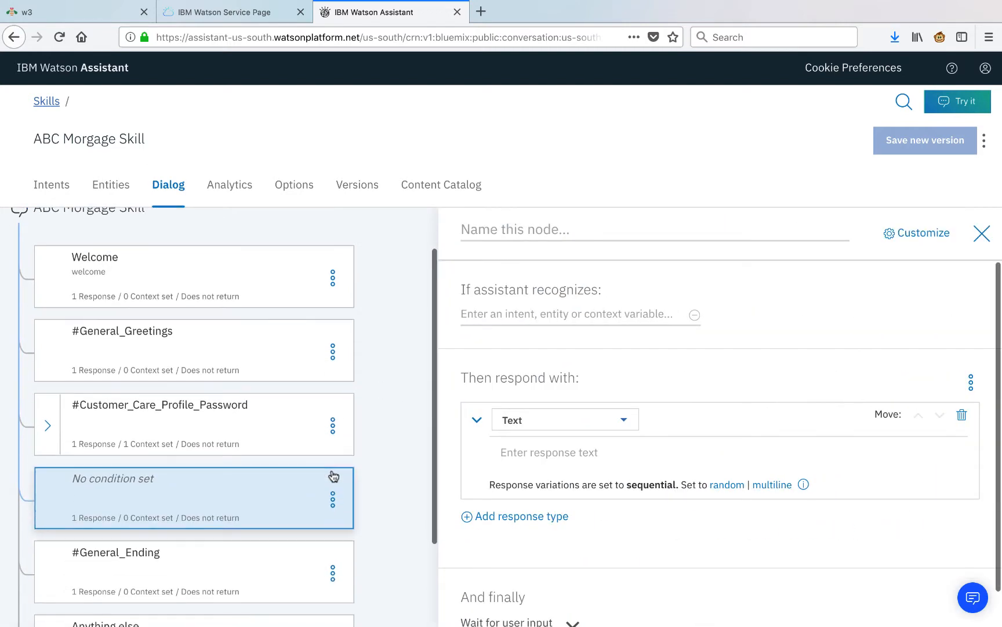
click(526, 313)
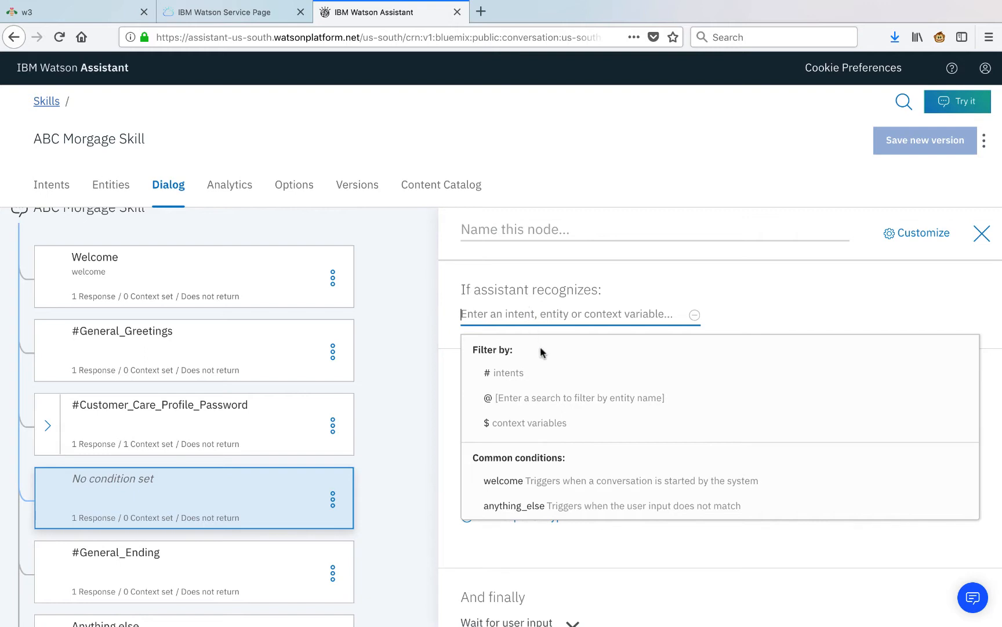
text(#)
click(546, 374)
click(568, 376)
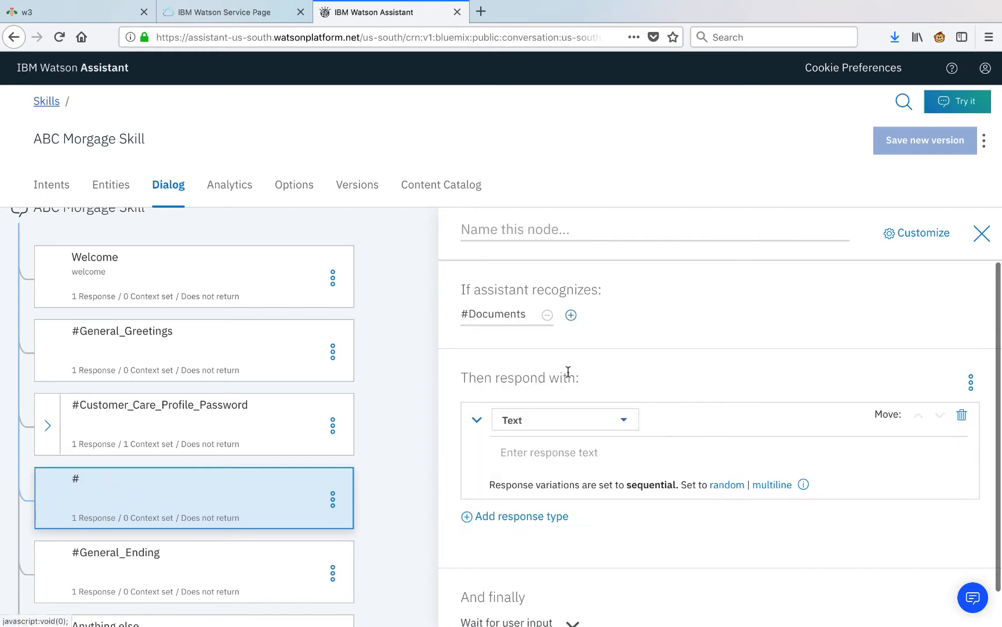
click(972, 383)
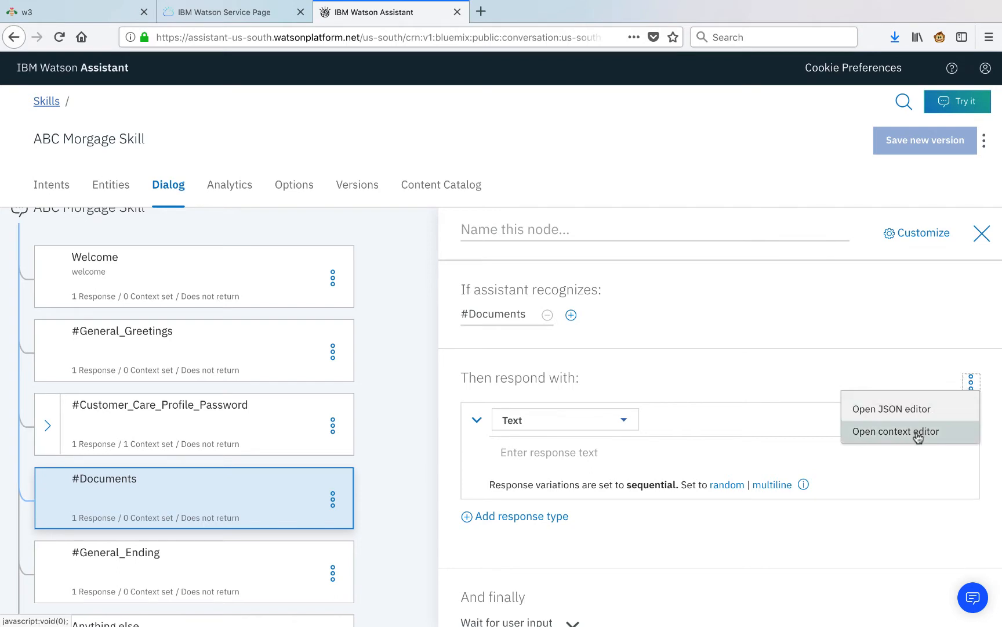
click(916, 434)
click(648, 441)
text(doc_type)
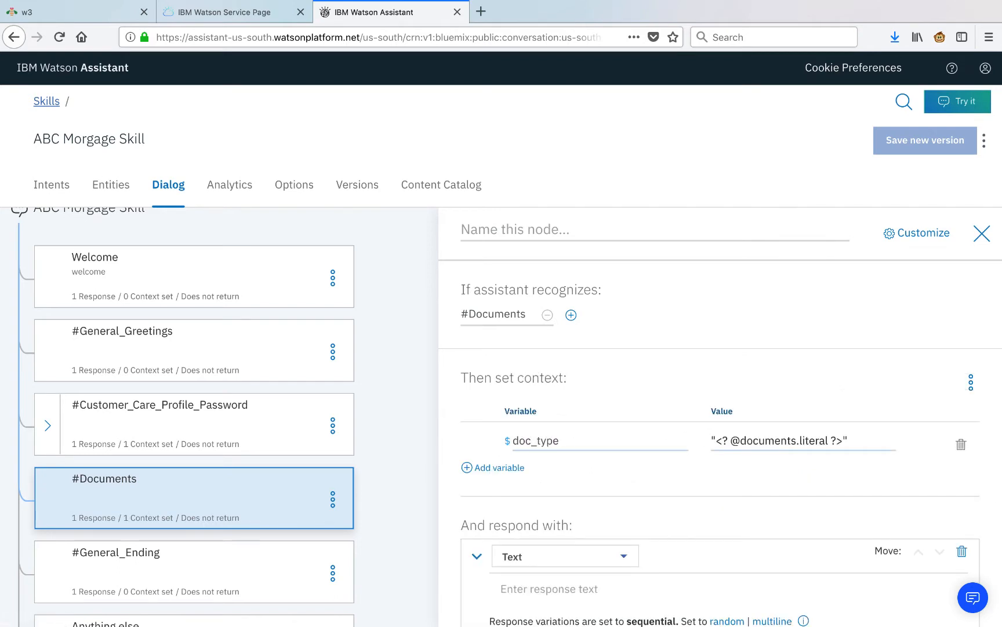
scroll(649, 446, down, 3)
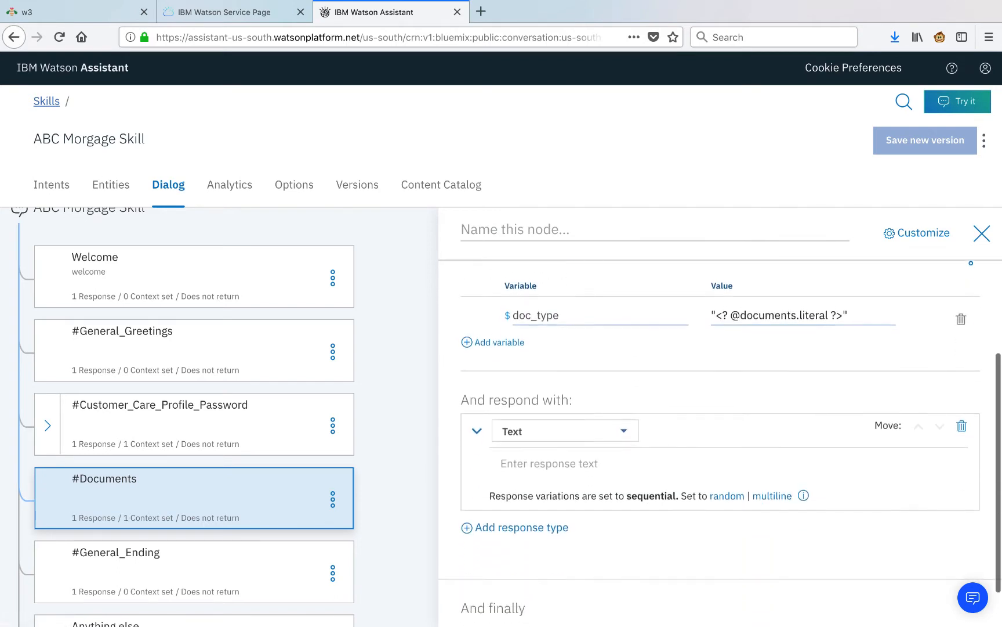
Set the node's reply to 'Which documents would you like to access?'.
click(528, 453)
text(Which documents would you like to access?)
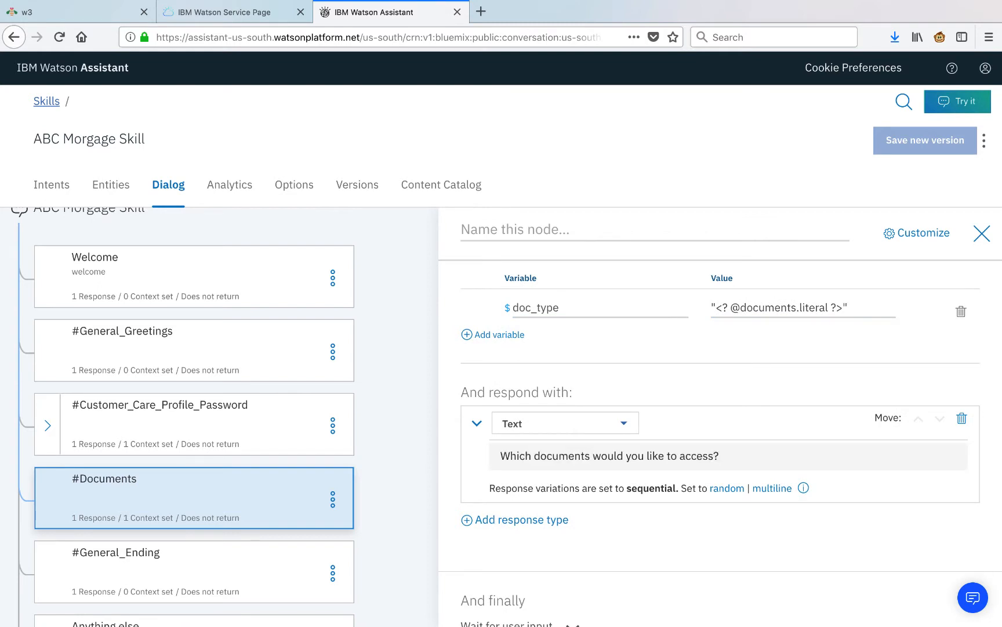
click(484, 520)
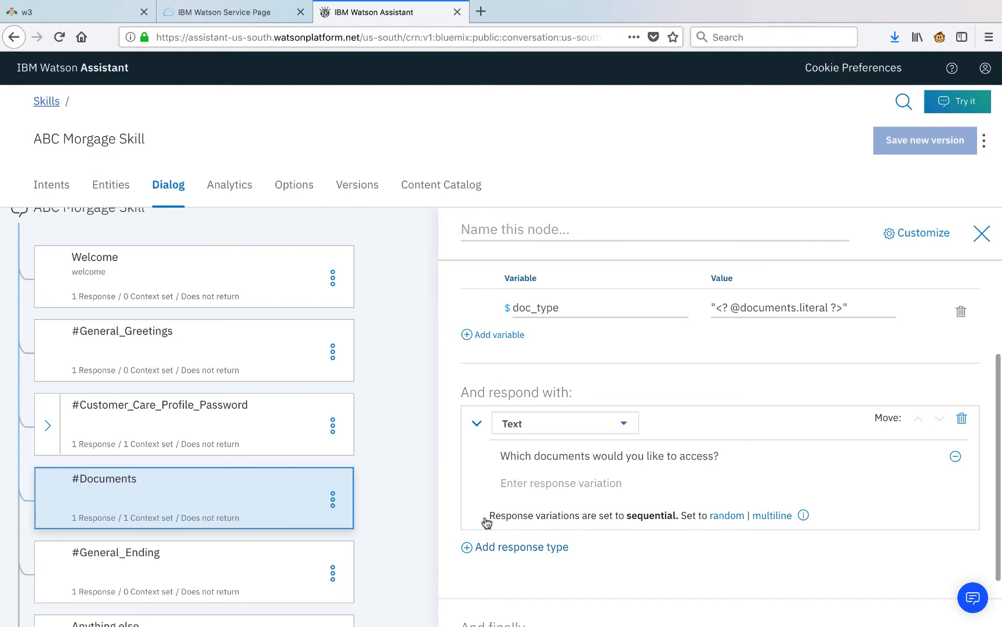
click(499, 549)
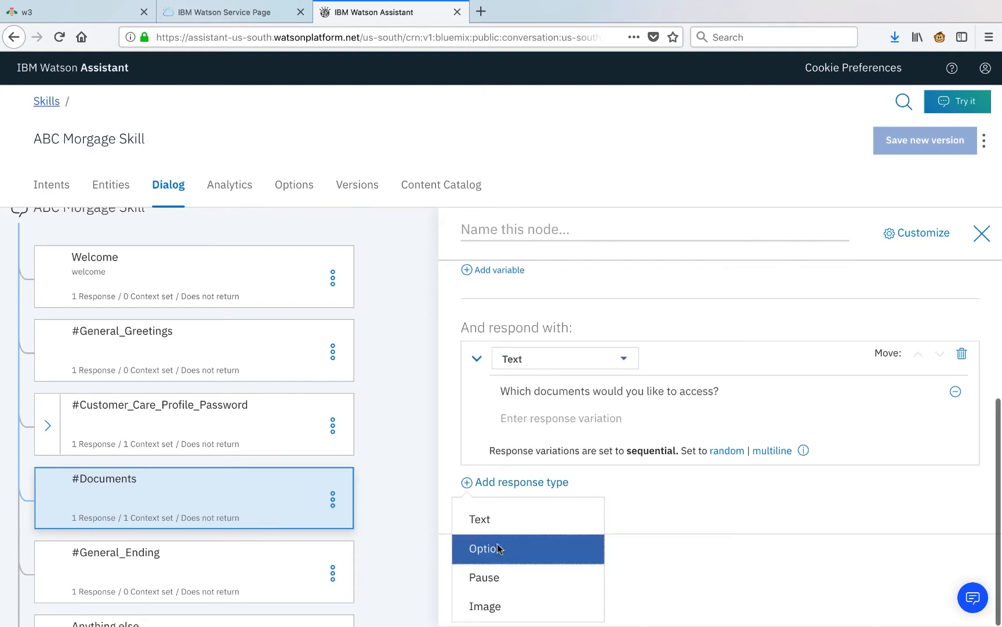
Add an option response titled 'Documents'.
click(499, 546)
scroll(498, 548, down, 2)
click(588, 470)
text(Documents)
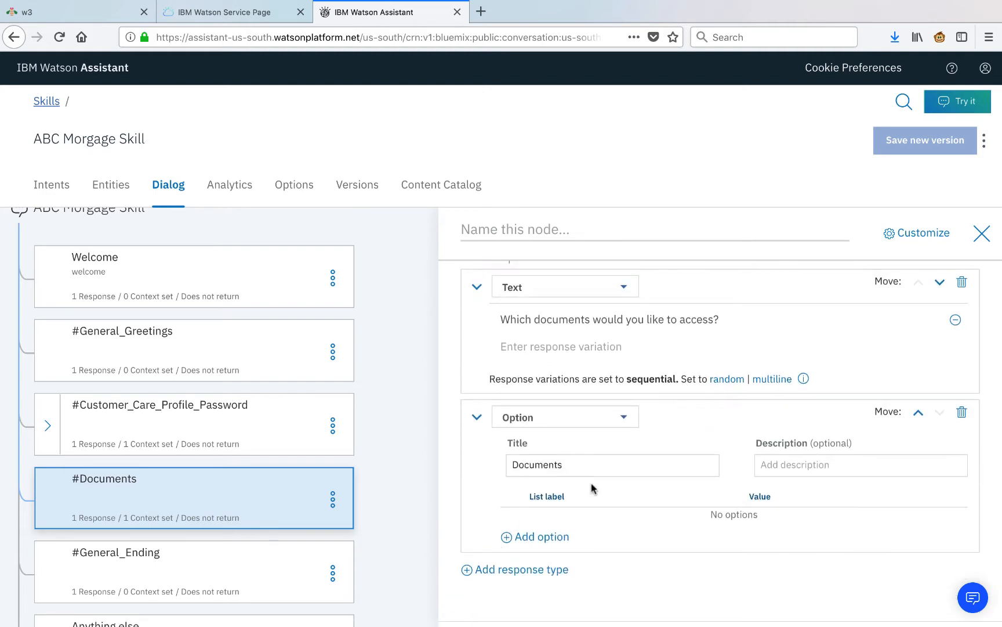
Offer the choices Tax Documents (value tax) and Monthly Statements (value statements).
click(560, 536)
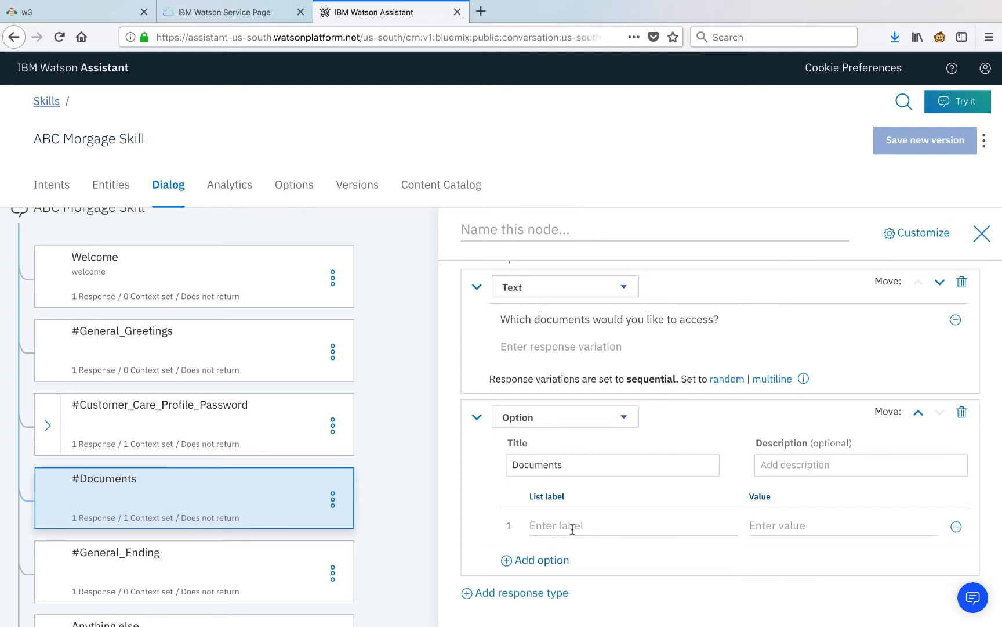
scroll(578, 529, down, 1)
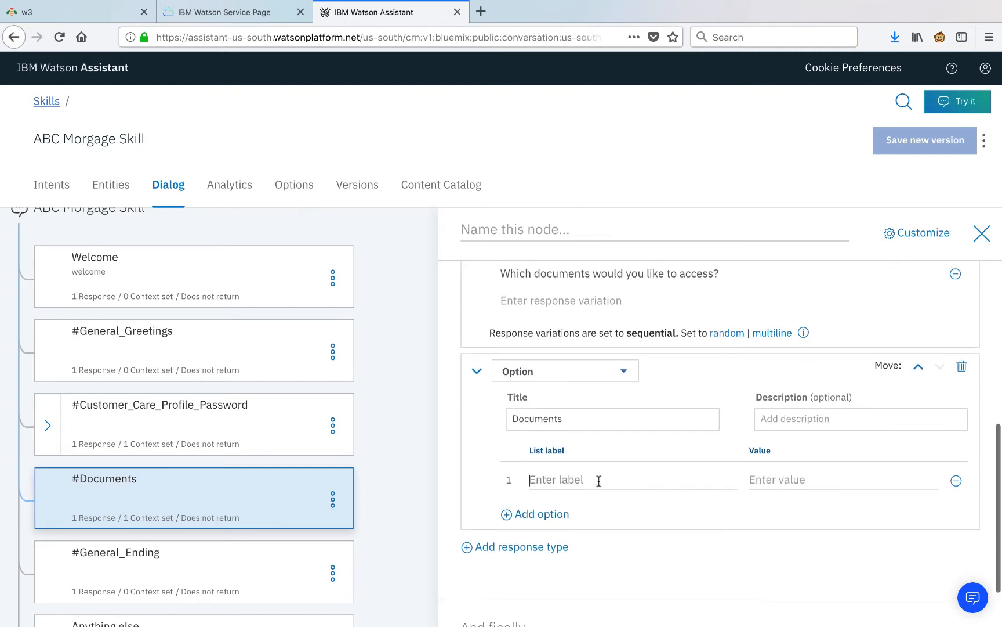
text(Tax Documents)
key(Tab)
text(ta)
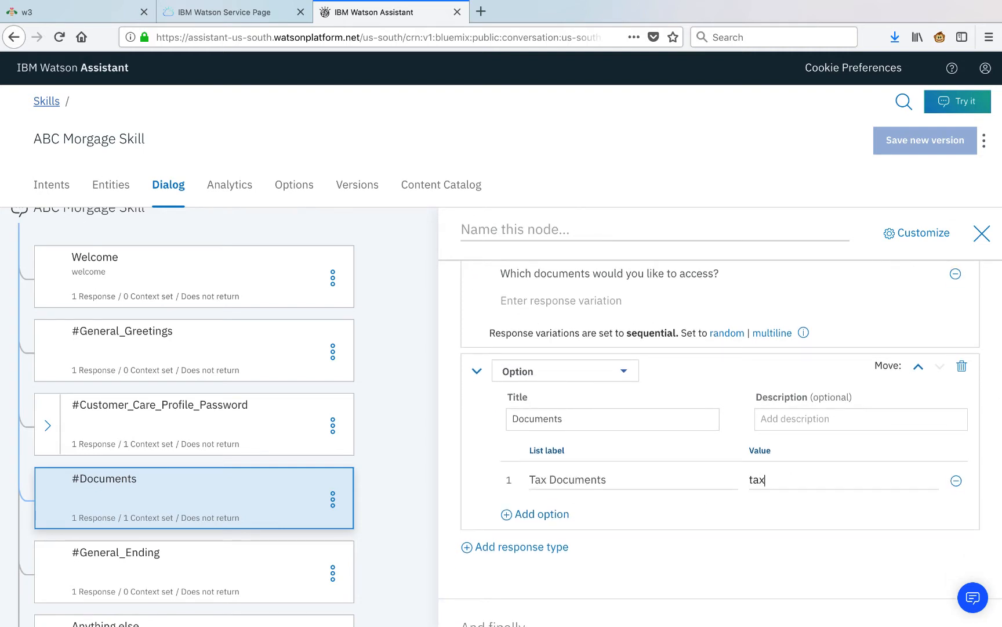
click(540, 514)
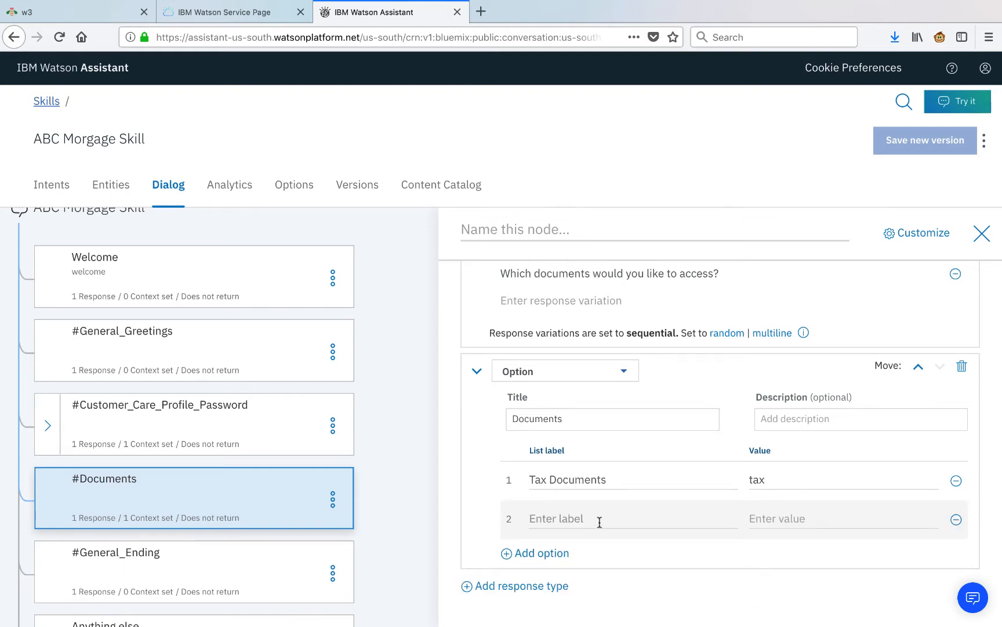
text(Monthly Statements)
key(Tab)
text(statements)
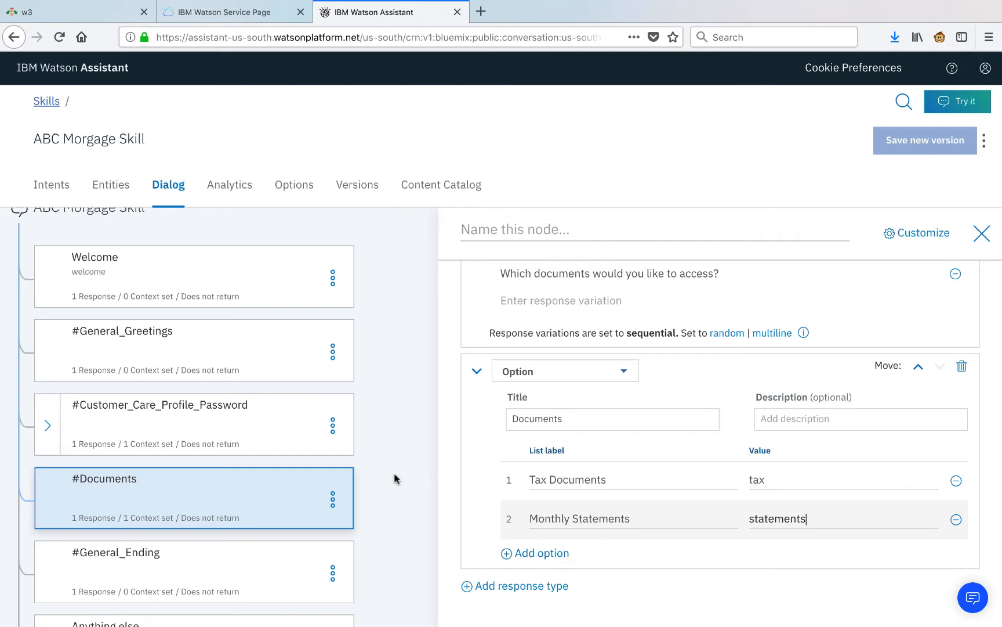
click(331, 499)
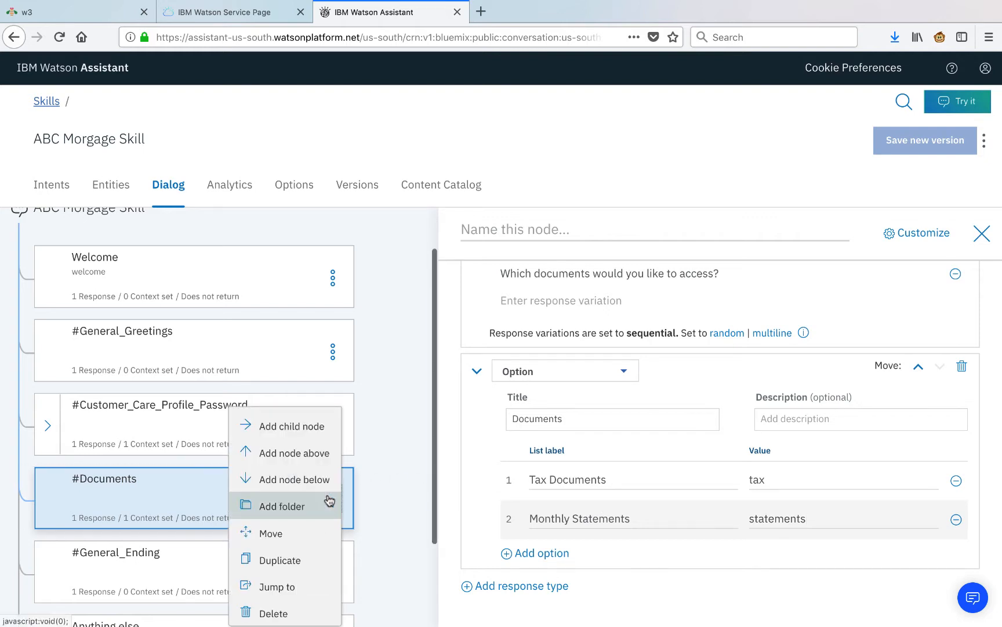
click(316, 427)
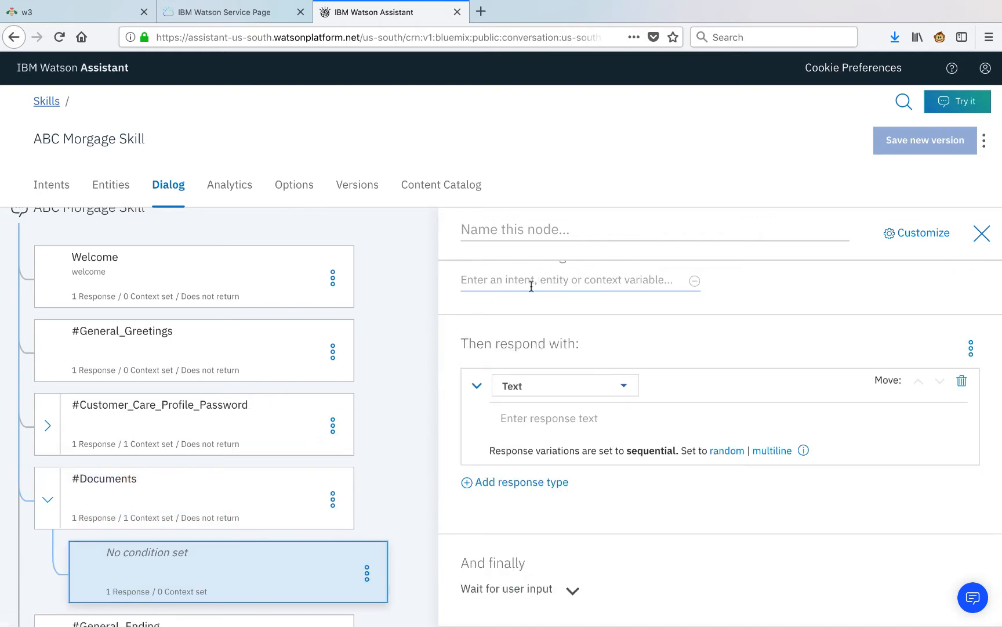
scroll(530, 279, up, 1)
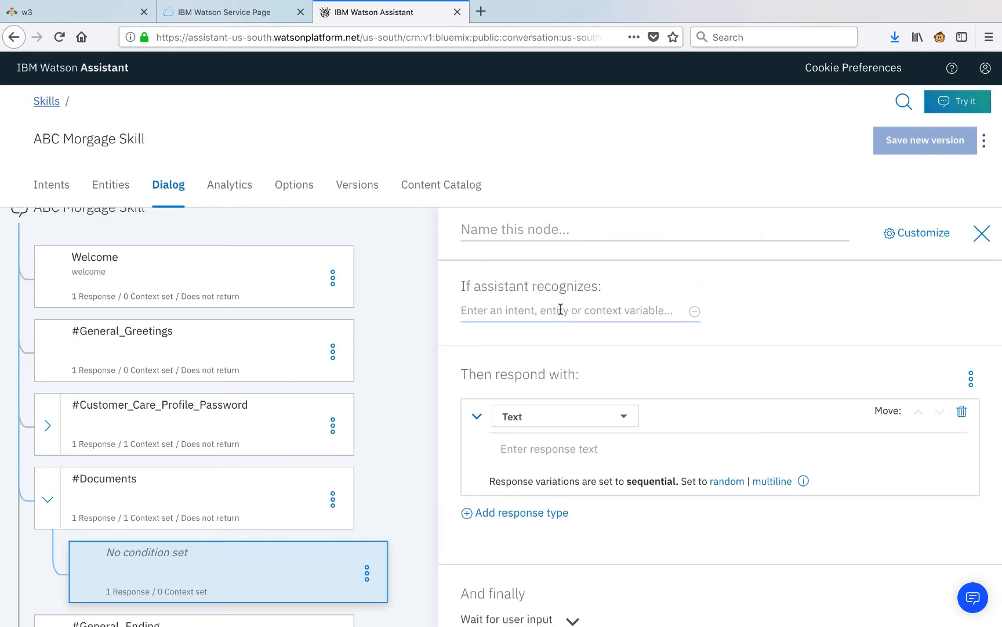
click(560, 310)
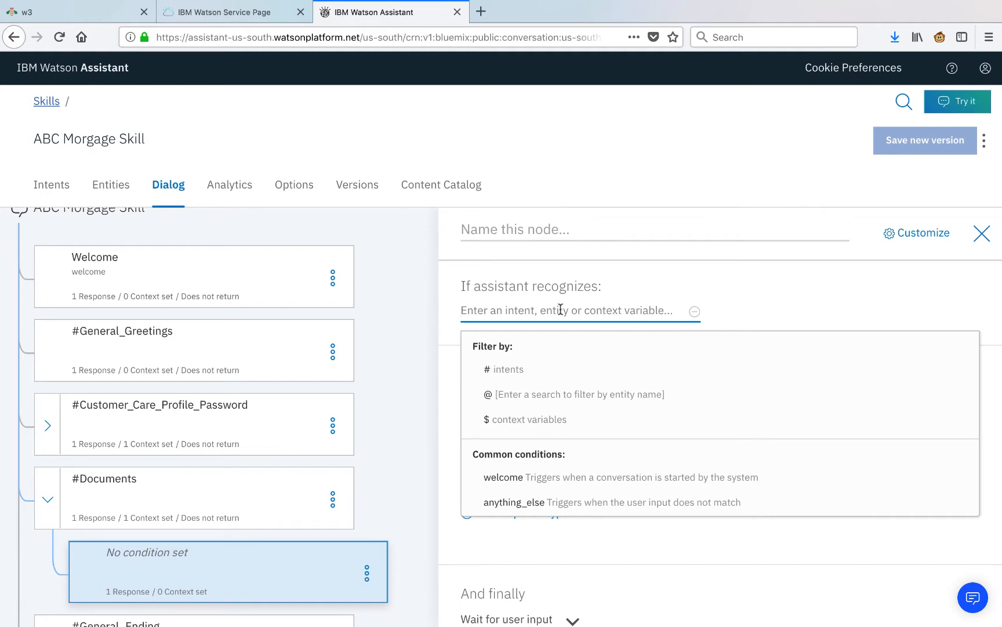
text(@d)
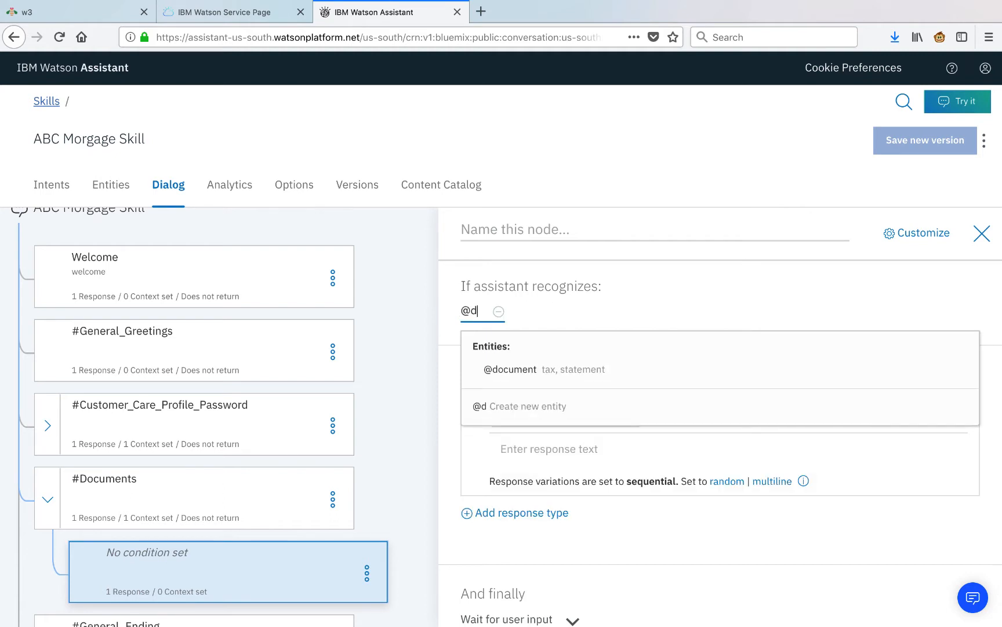
click(572, 370)
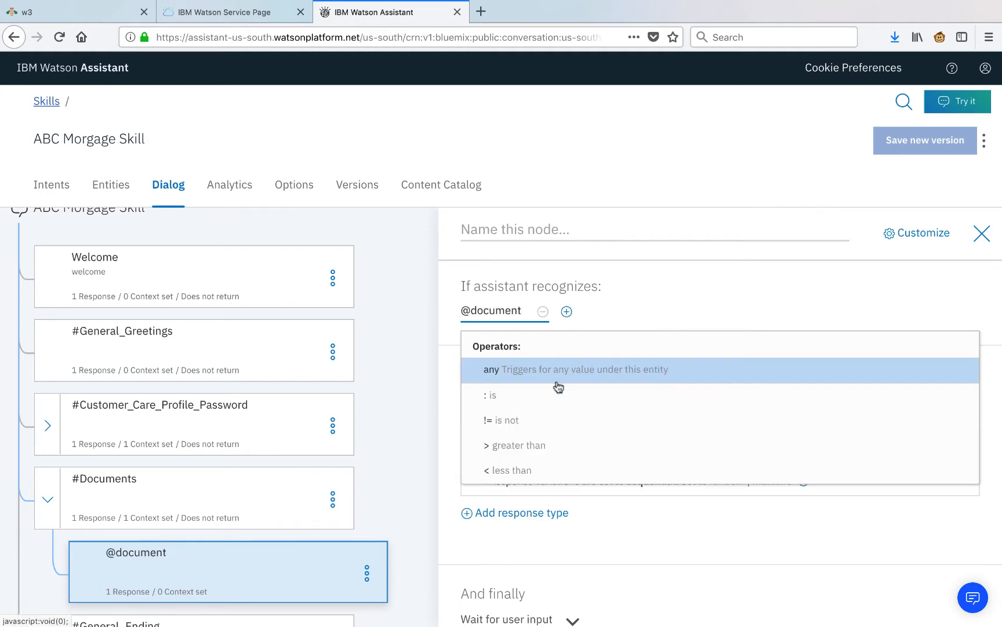
click(551, 393)
click(546, 370)
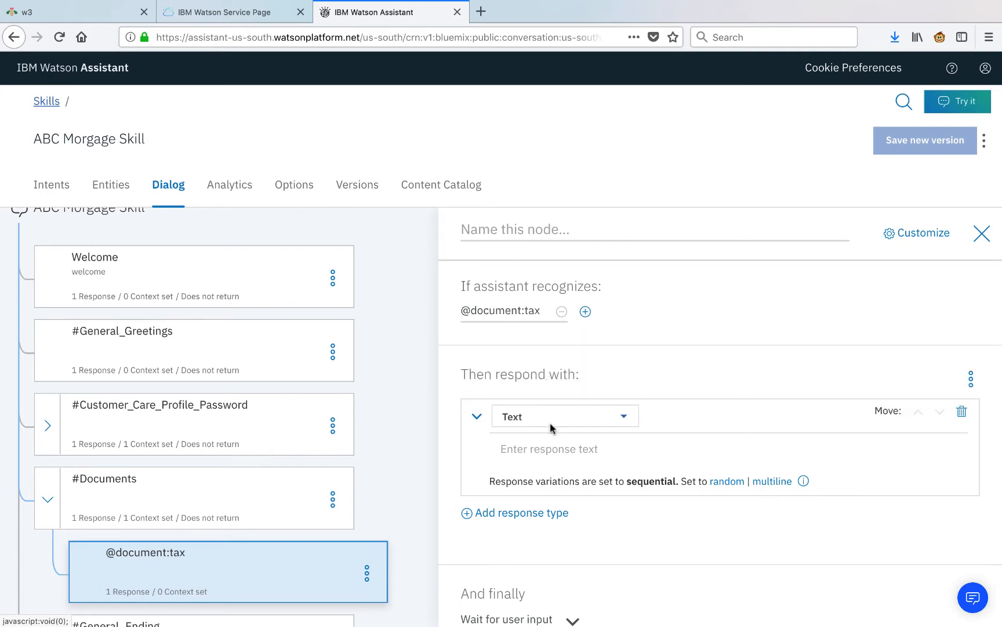
click(550, 449)
text(To see our your tax documents, go to the <a href="https://www.example.com" target="blank">Tax Center</a> page on our website.)
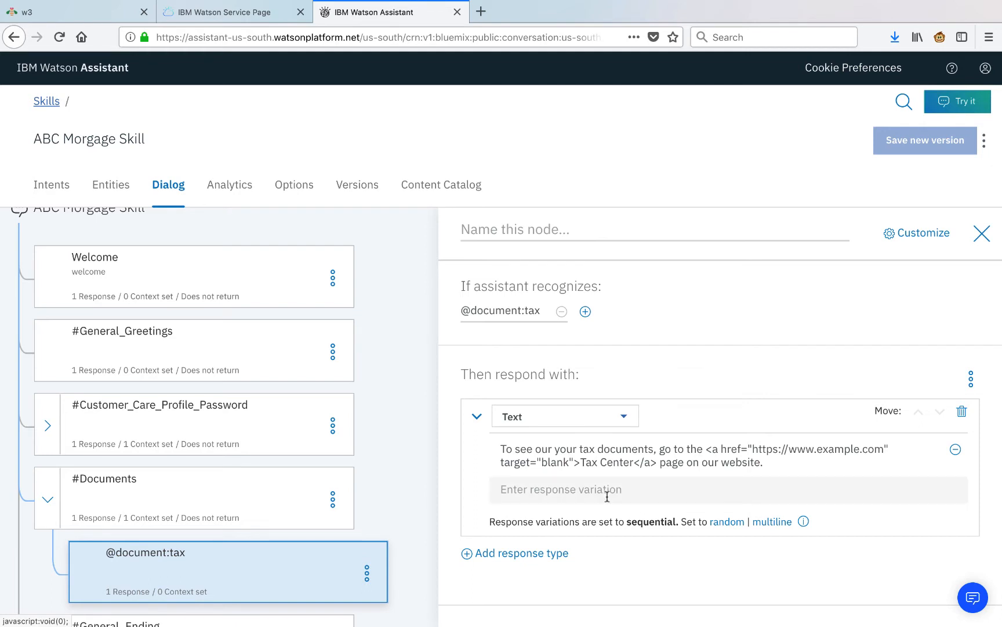
Add a second text reply: 'Anything else I can help with today?'.
click(535, 554)
click(492, 520)
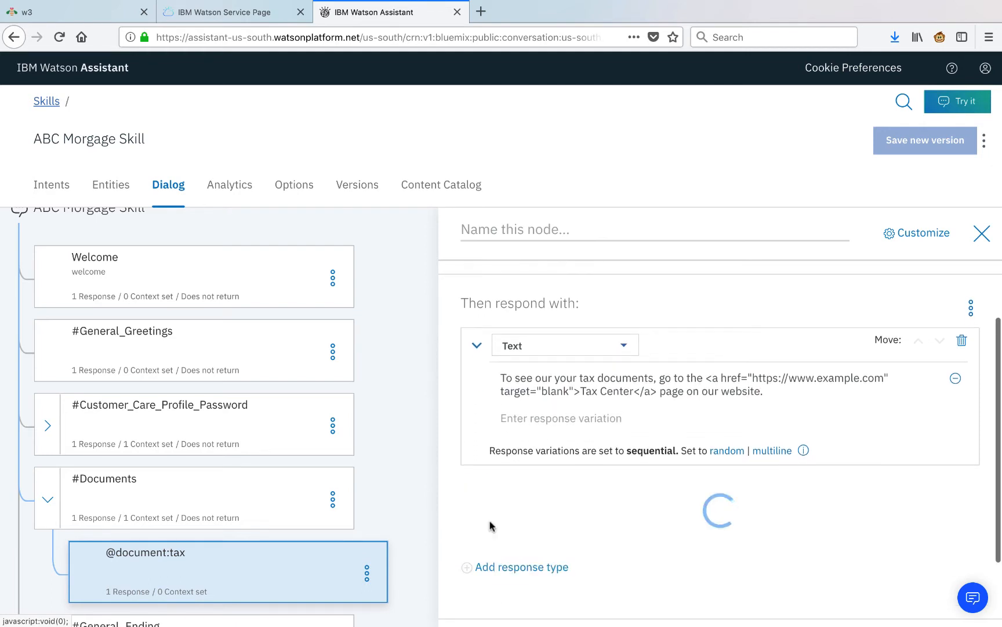
text(Anything else I can help with today?)
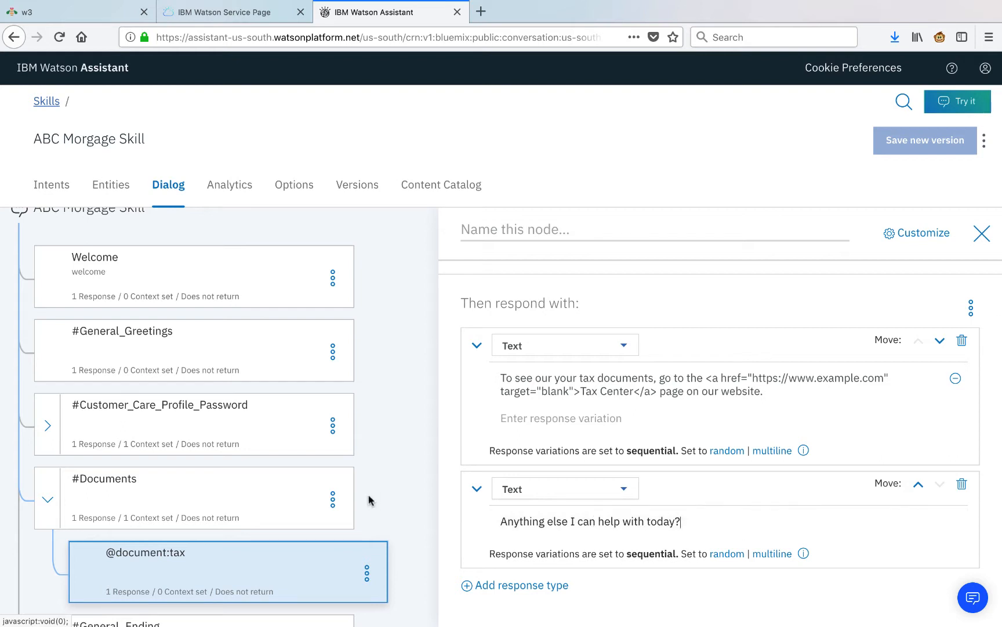
click(371, 569)
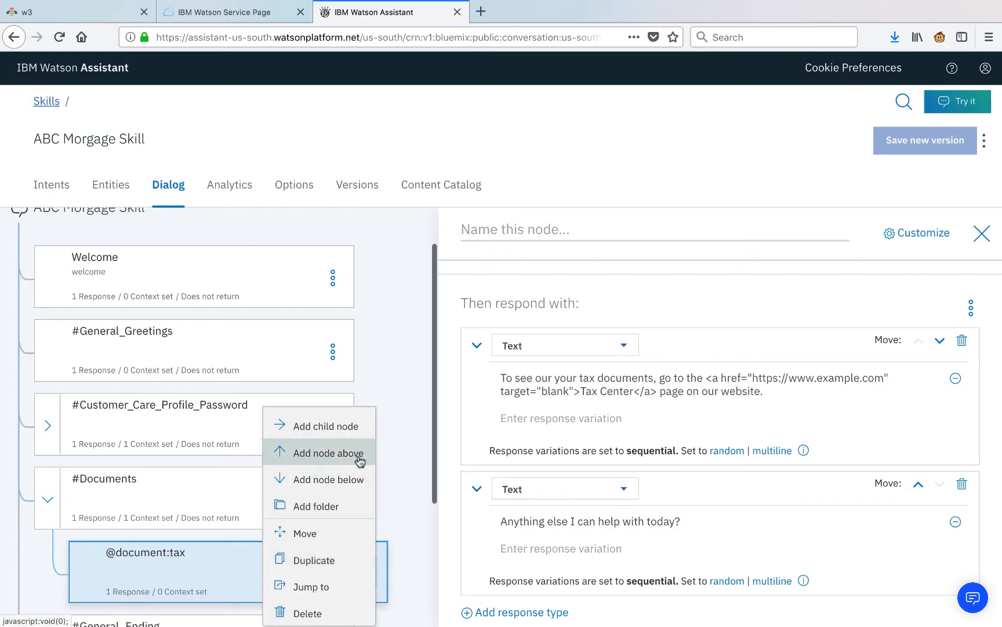
click(328, 479)
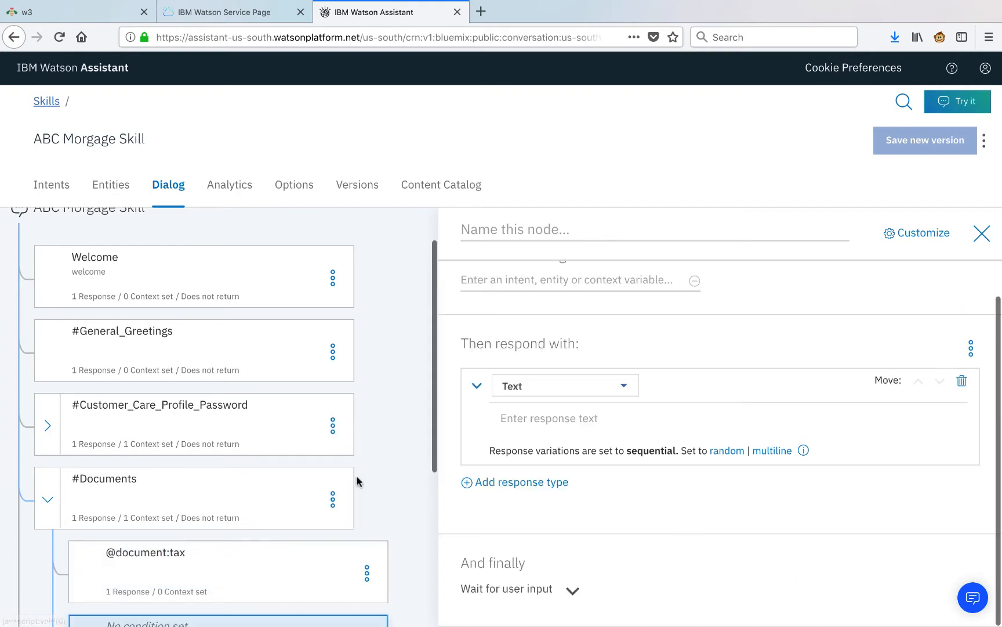
scroll(580, 303, up, 1)
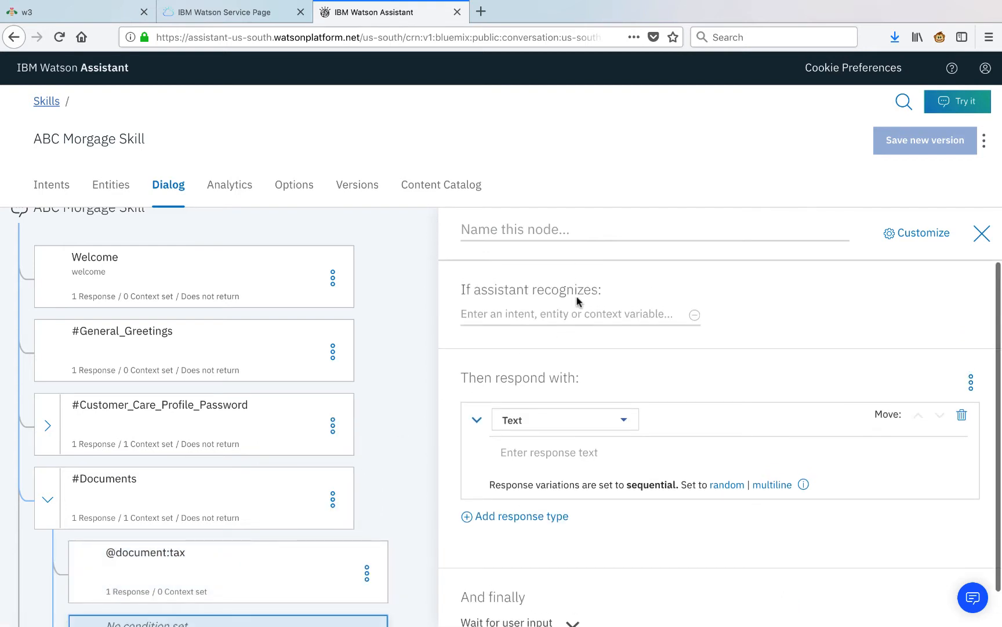
click(553, 314)
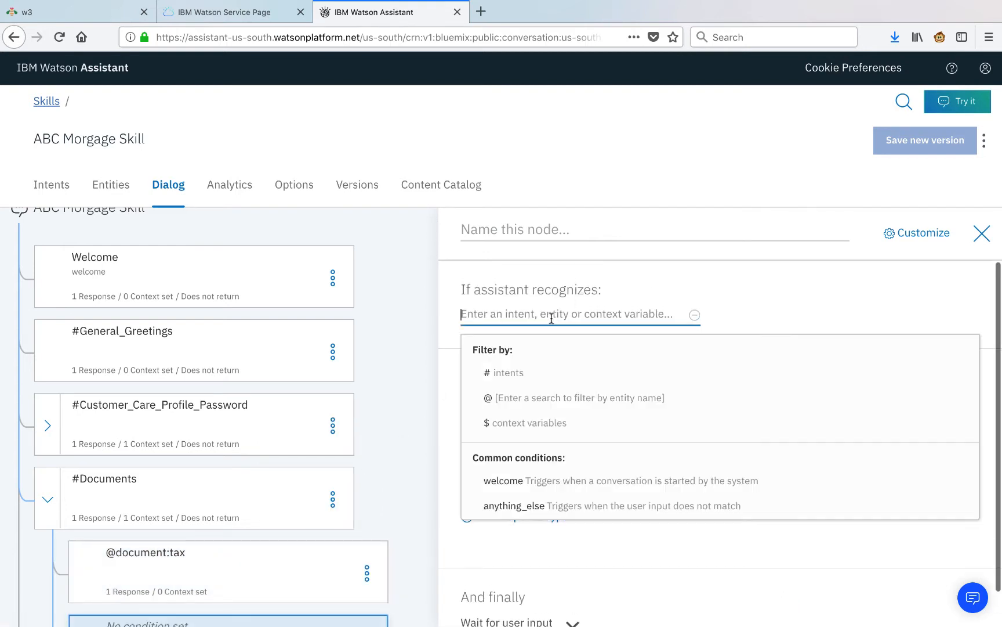
click(561, 398)
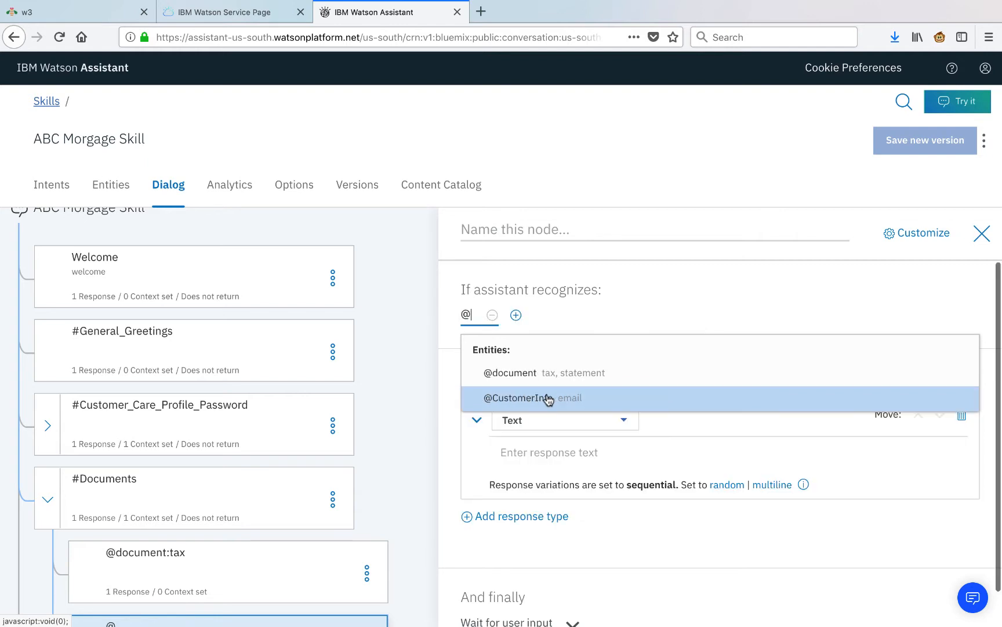
text(d)
click(570, 371)
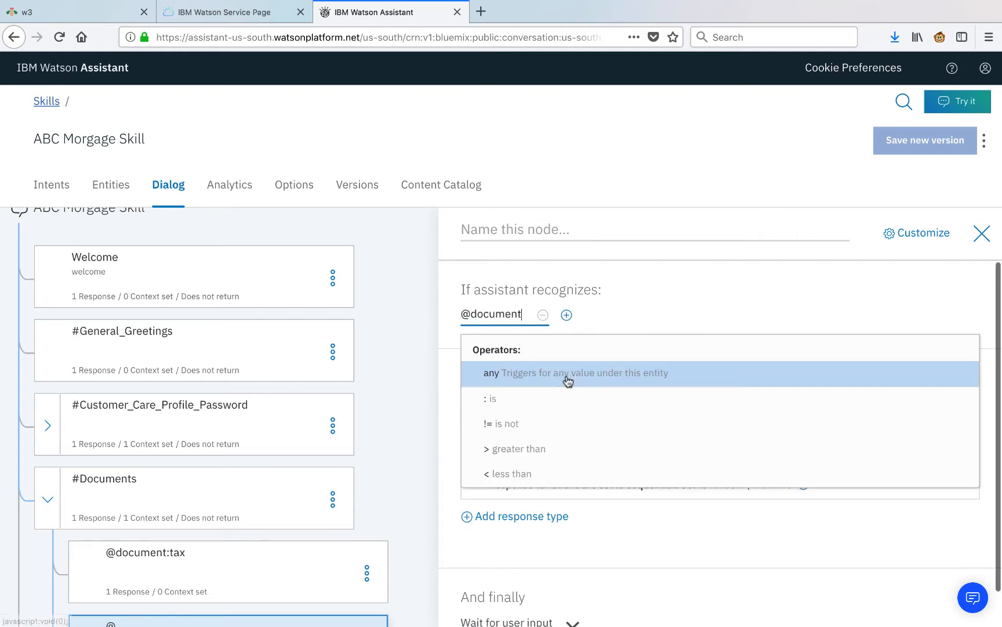
click(546, 398)
click(540, 397)
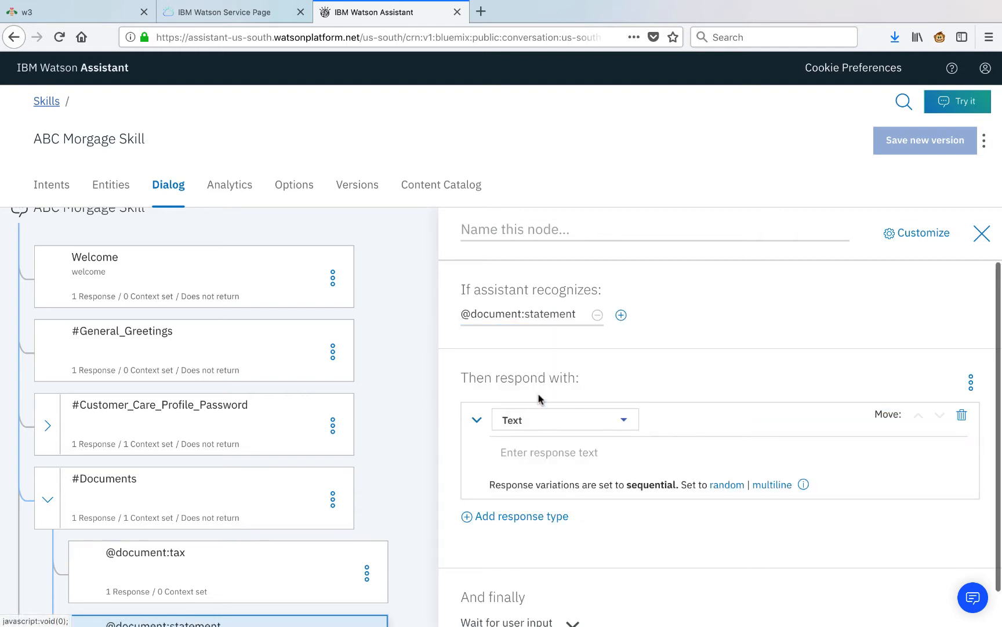
click(601, 458)
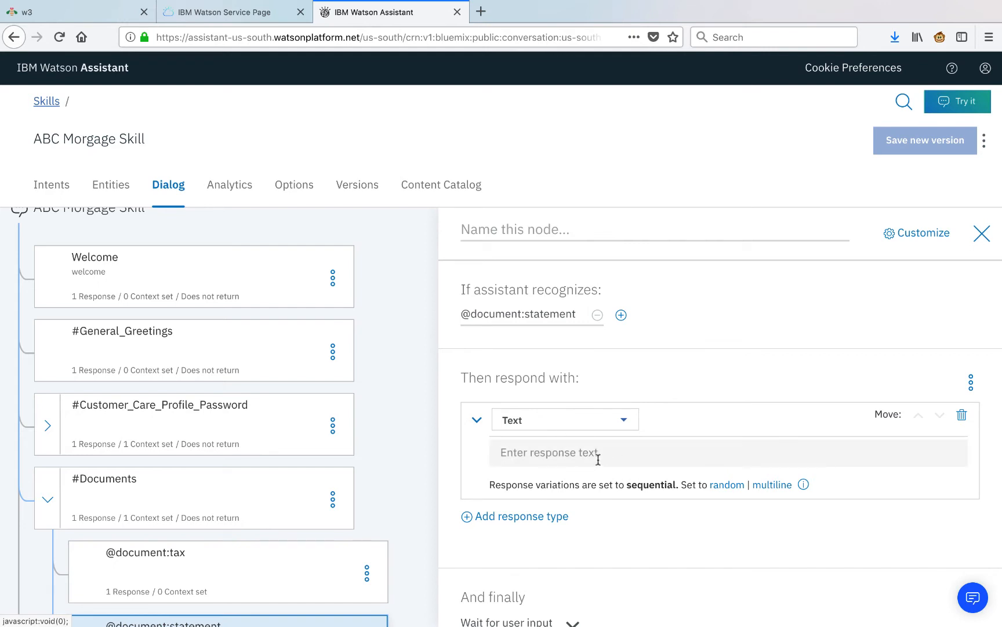
text(To see our your monthly statements, go to the <a href="https://www.example.com" target="blank">Billing Center</a> page on our website.)
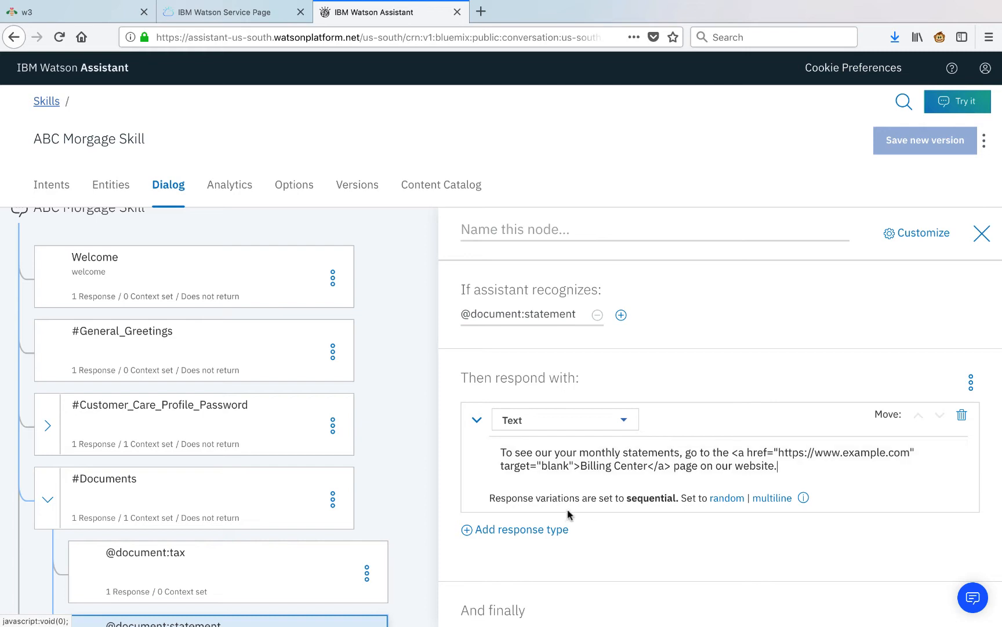
Add the follow-up text 'Anything else I can help with today?' and close the editor.
click(537, 557)
click(500, 531)
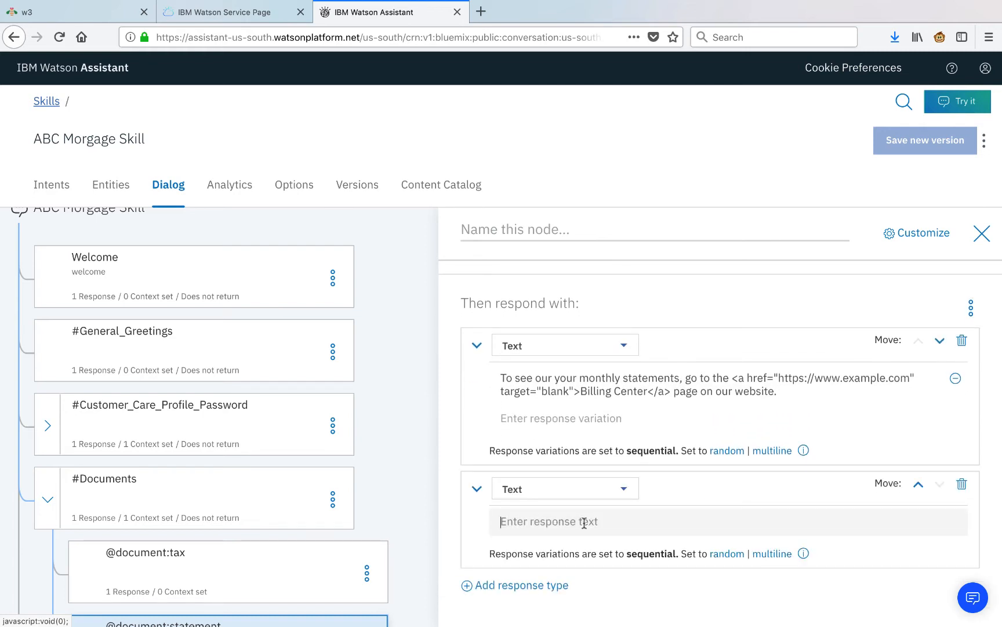
text(Anything else I can help with today?)
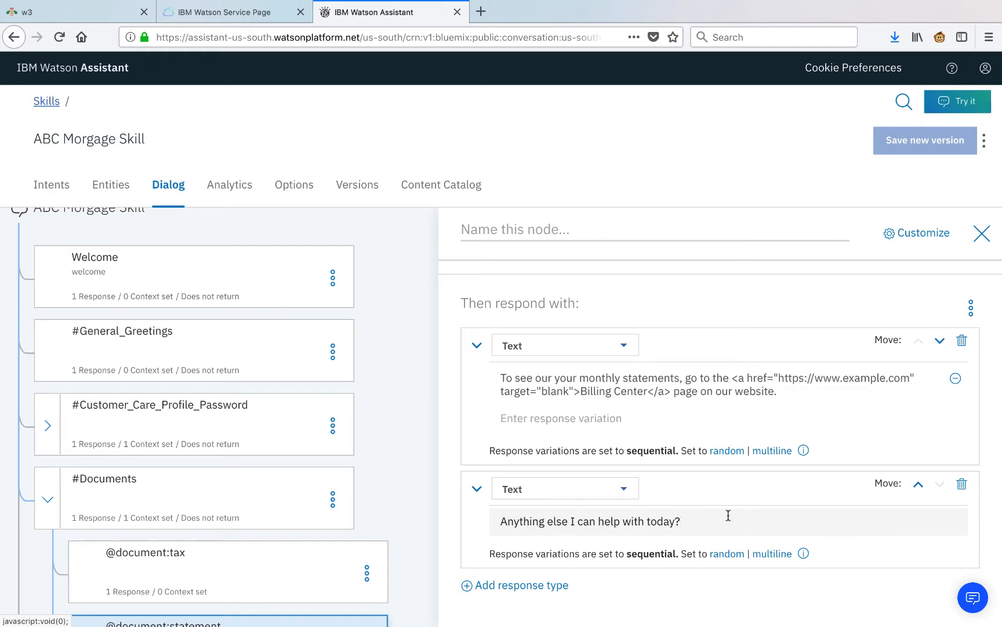
click(412, 448)
scroll(411, 448, down, 5)
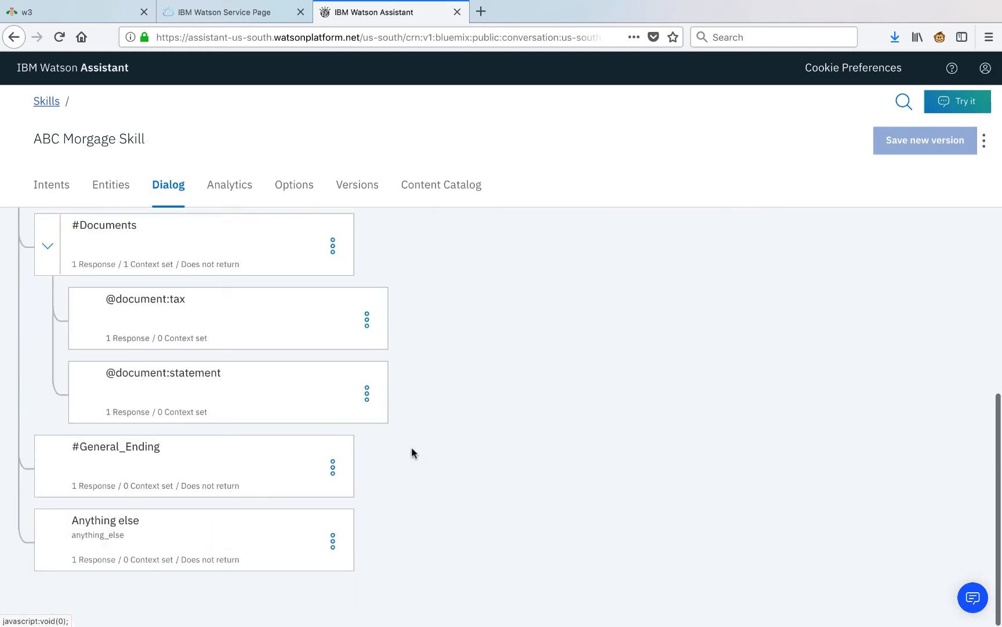
Collapse #Documents and return from the skill to the Assistants list.
click(44, 258)
scroll(610, 326, up, 3)
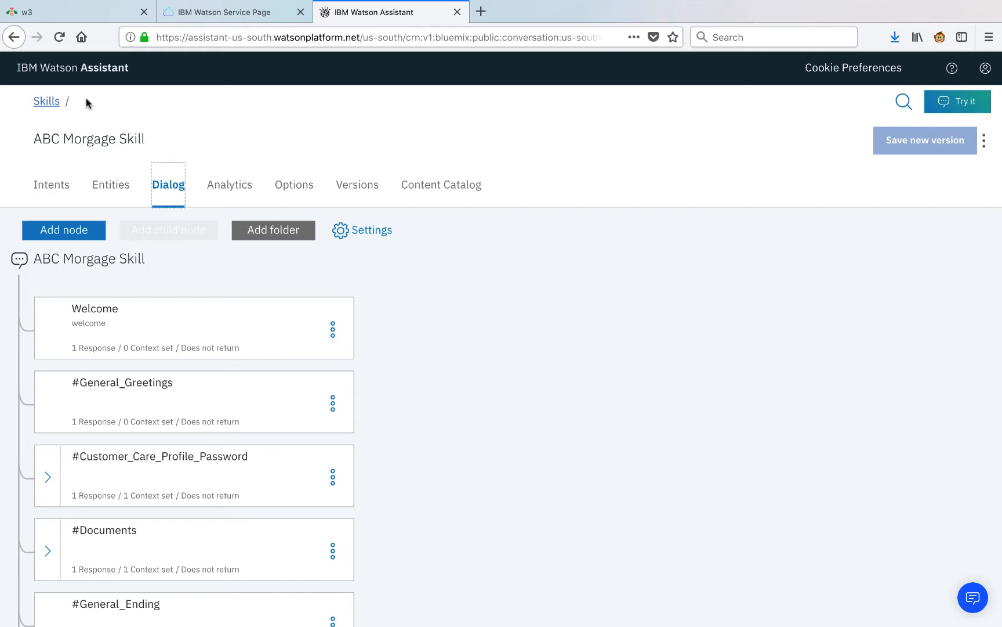
click(51, 104)
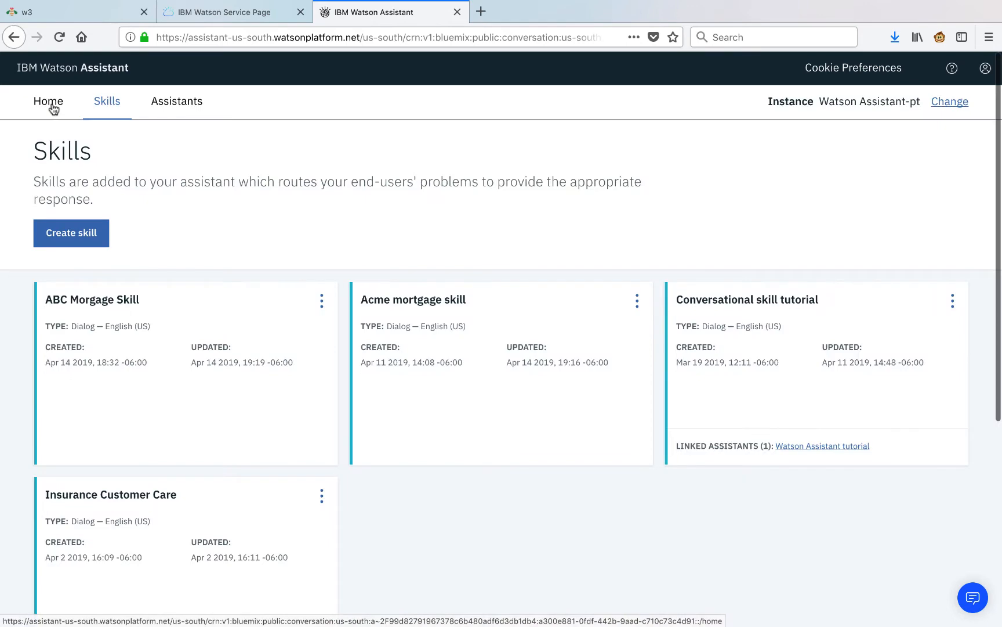
click(177, 115)
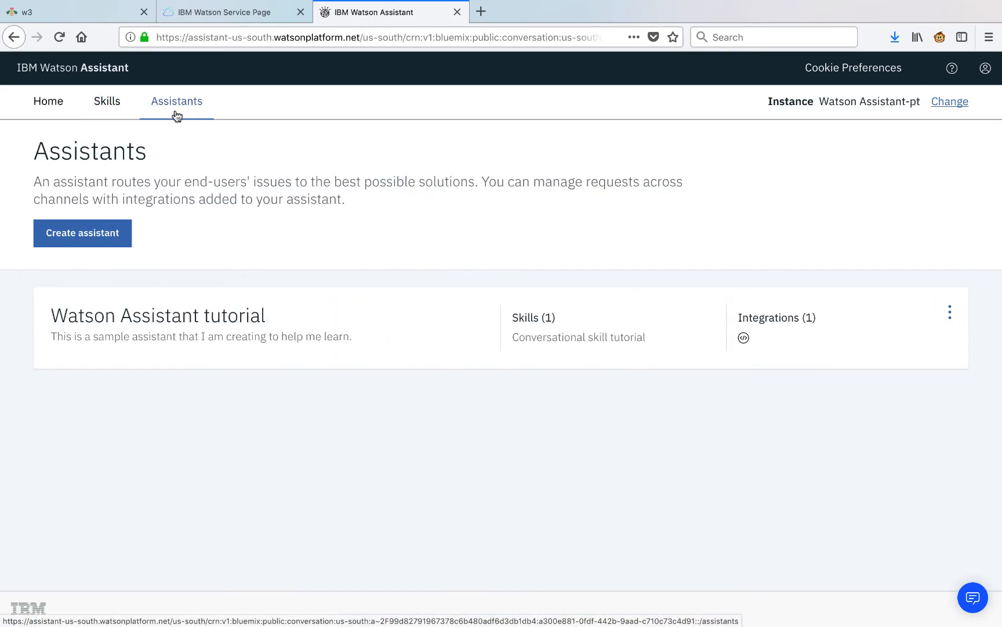
Create an assistant named 'ABC Mortgage Assistant' with Preview Link left enabled.
click(94, 229)
click(309, 219)
text(ABC Mortgage Assistant)
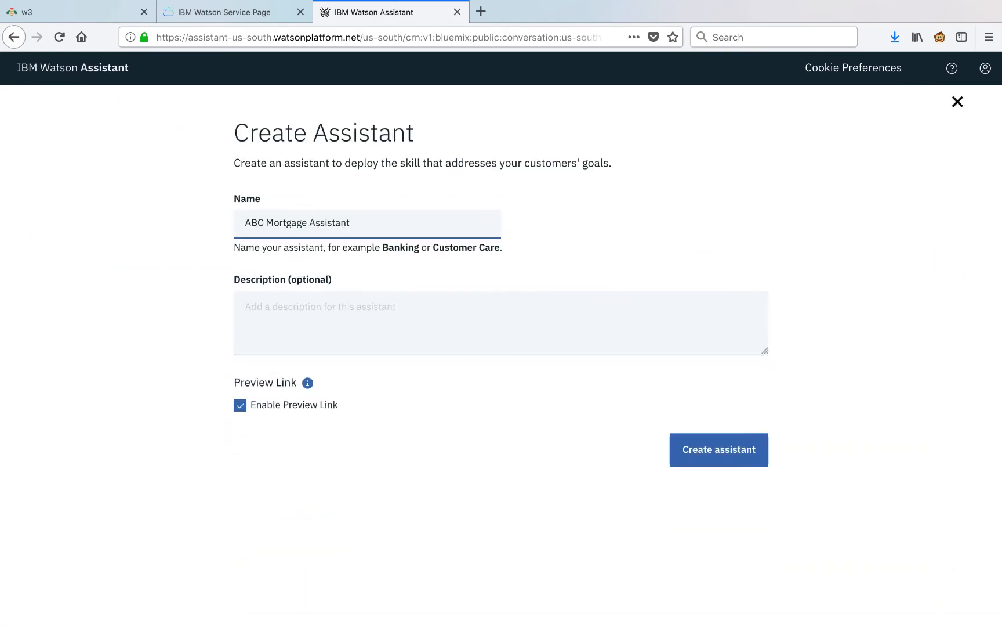
click(700, 449)
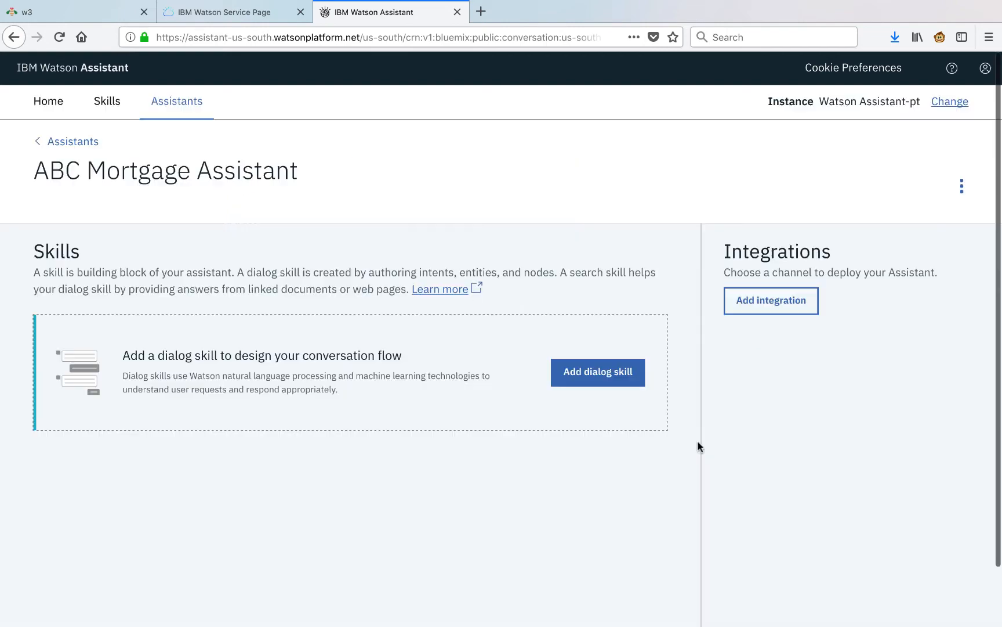
Link the existing ABC Morgage Skill as the assistant's dialog skill, then bring up Add integration.
click(616, 377)
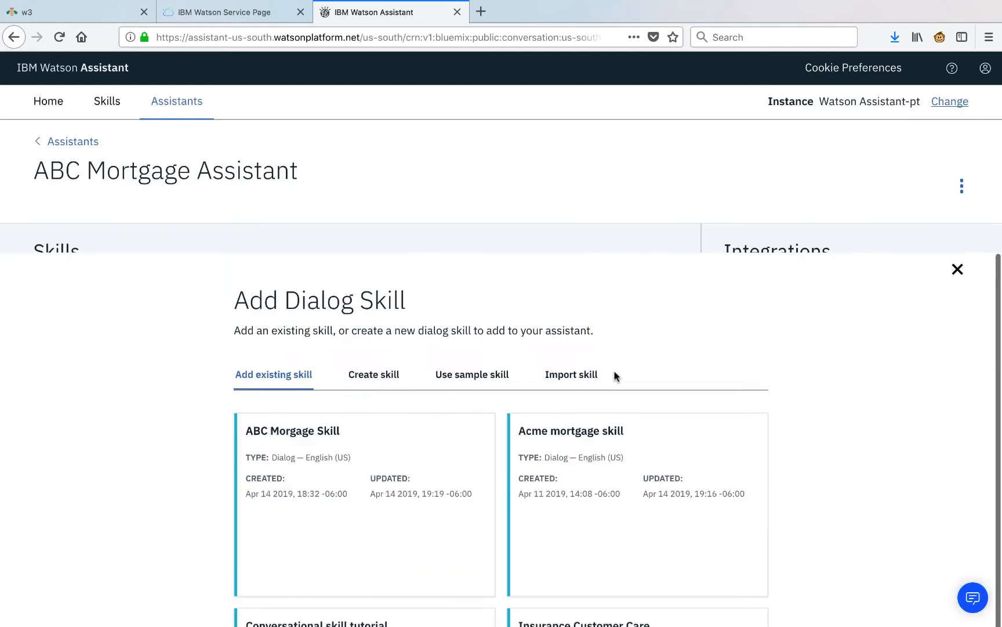
click(395, 331)
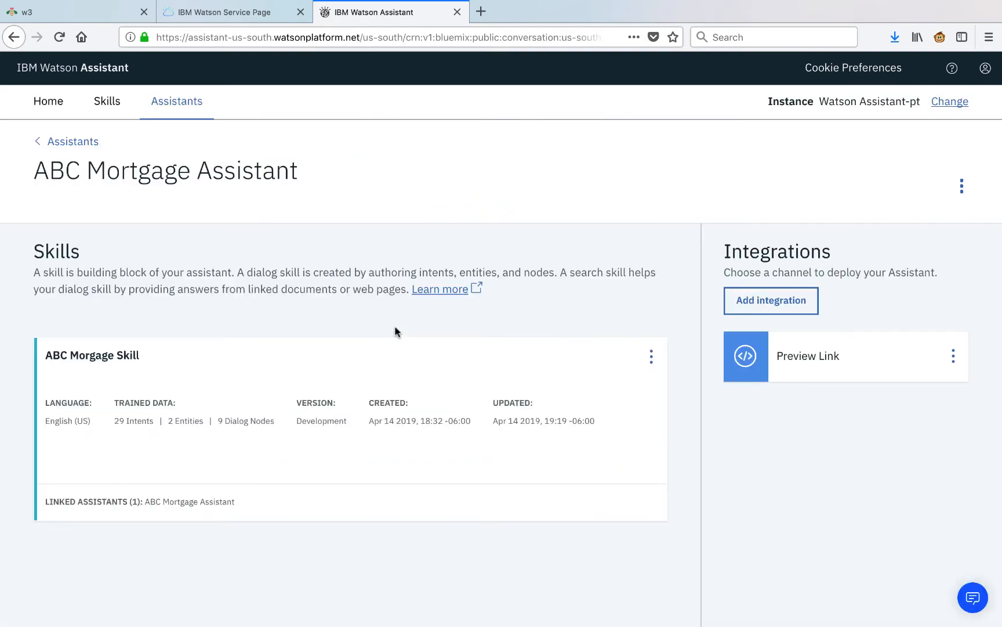
click(761, 296)
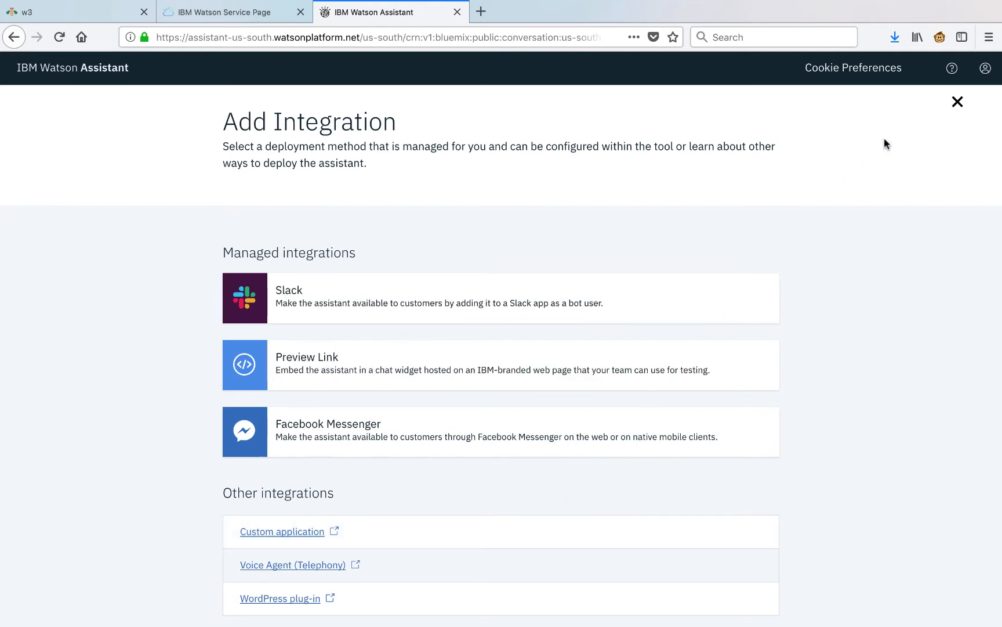
Open the Preview Link integration and launch its preview URL in a new tab.
click(958, 102)
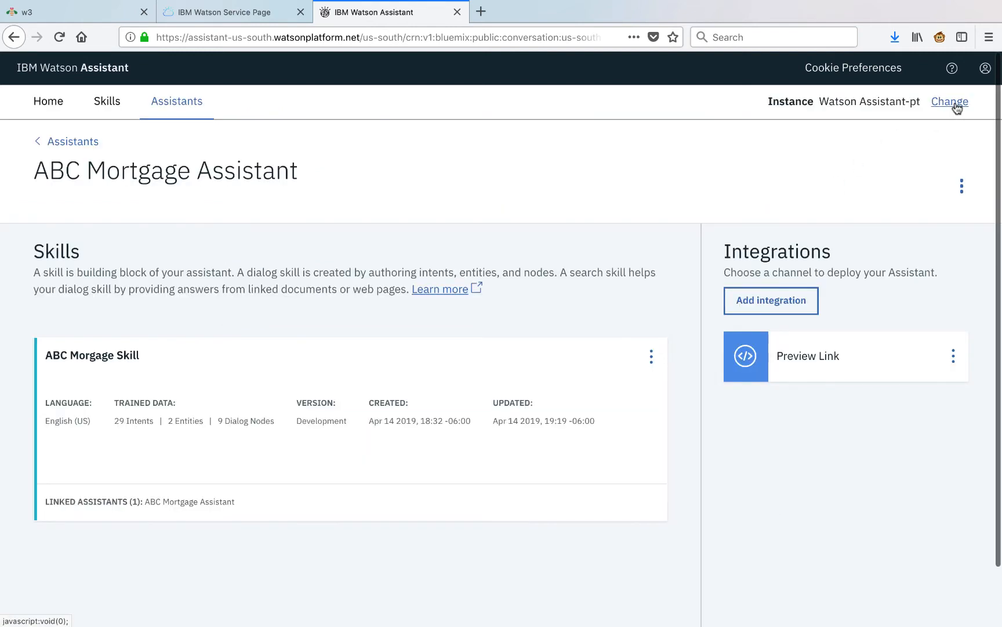
click(799, 369)
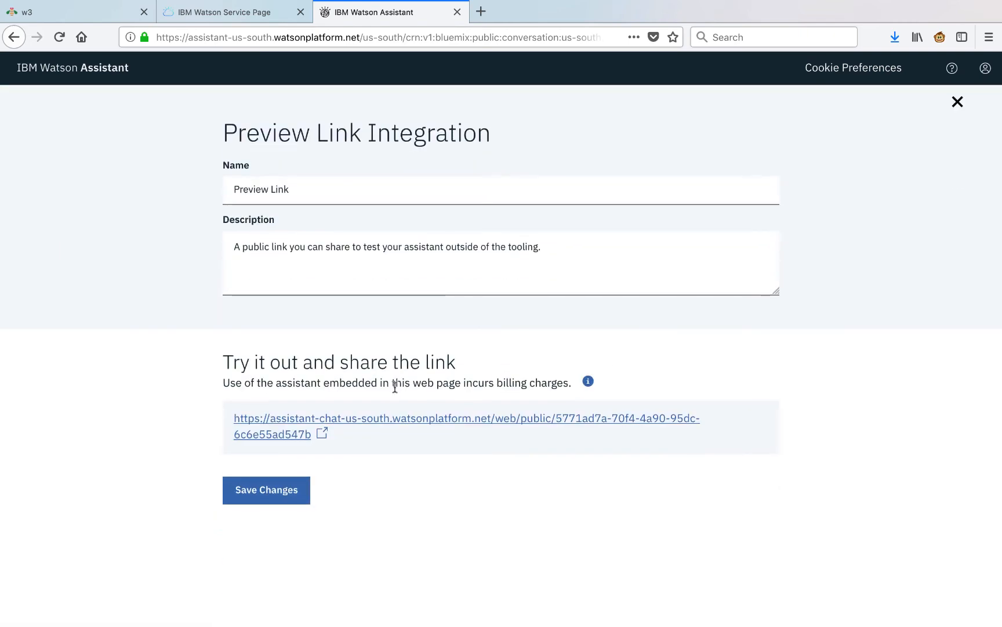
click(337, 418)
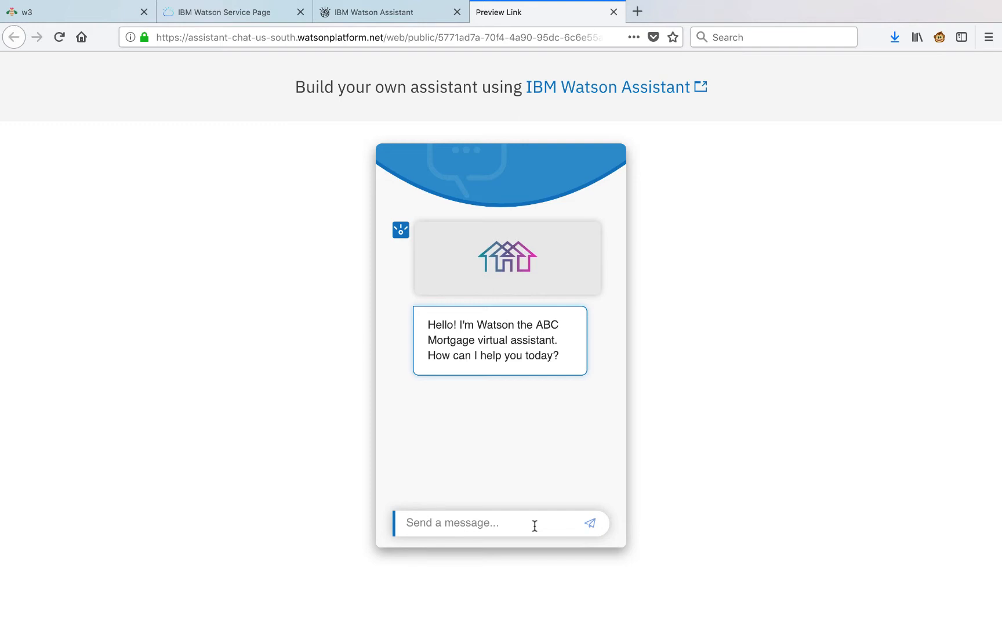
Send 'Hello there', then 'I would like to reset my password', and provide the account email address.
text(Hello there)
key(Return)
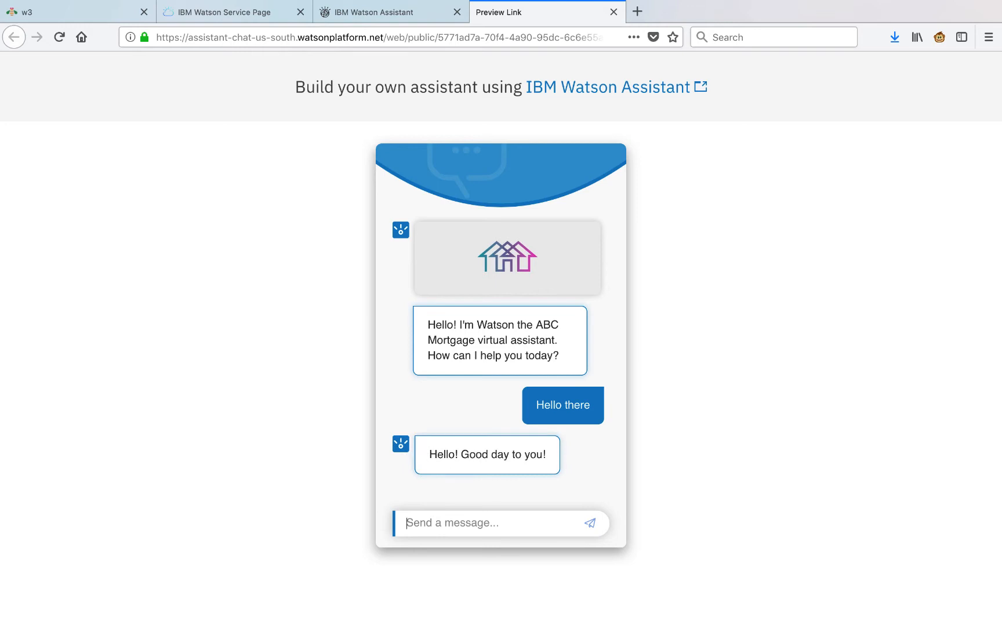
text(I would like to reset)
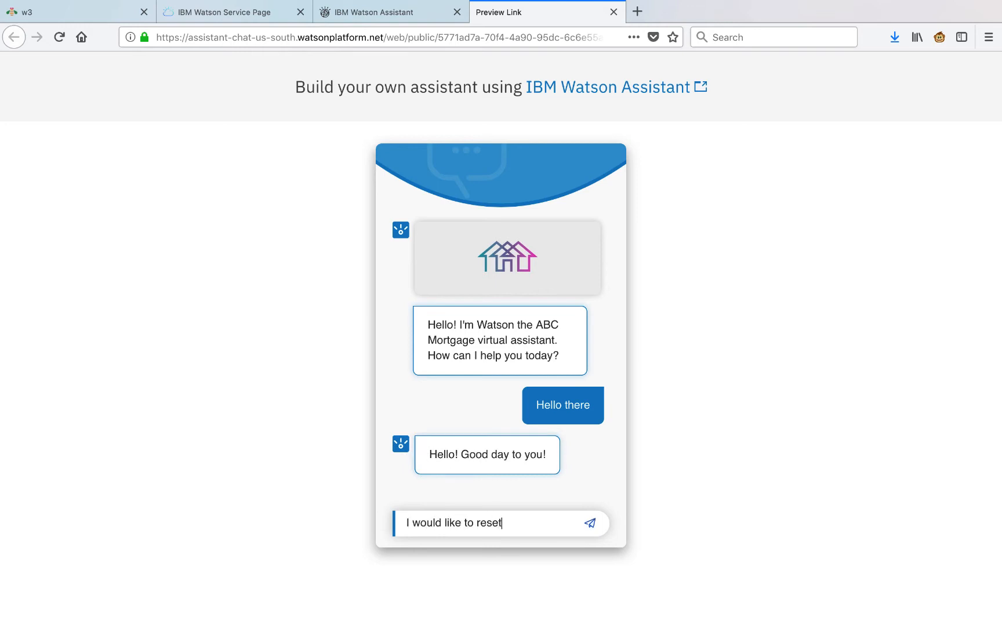
text( my password)
key(Return)
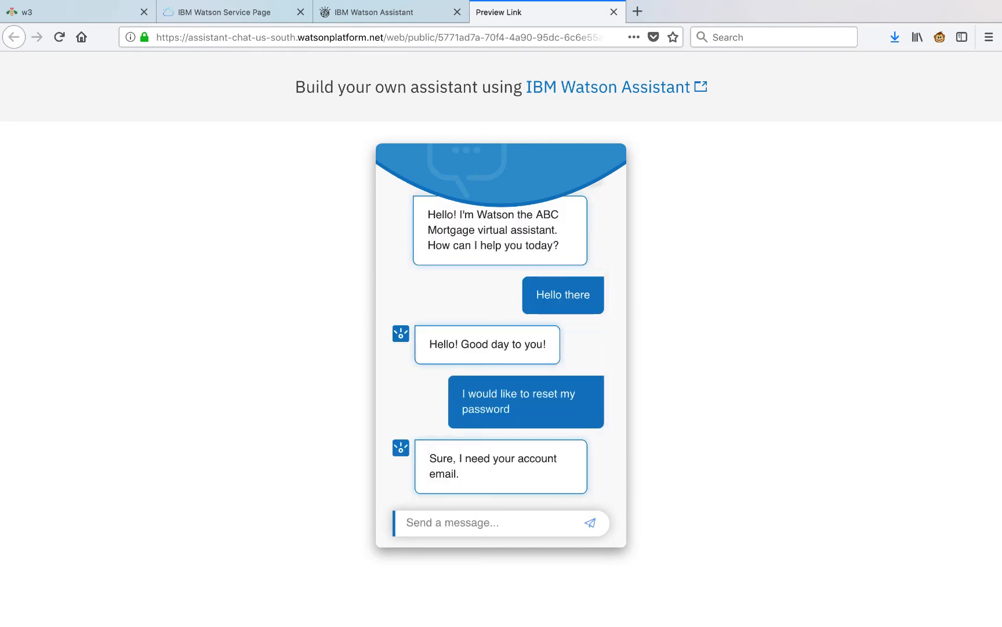
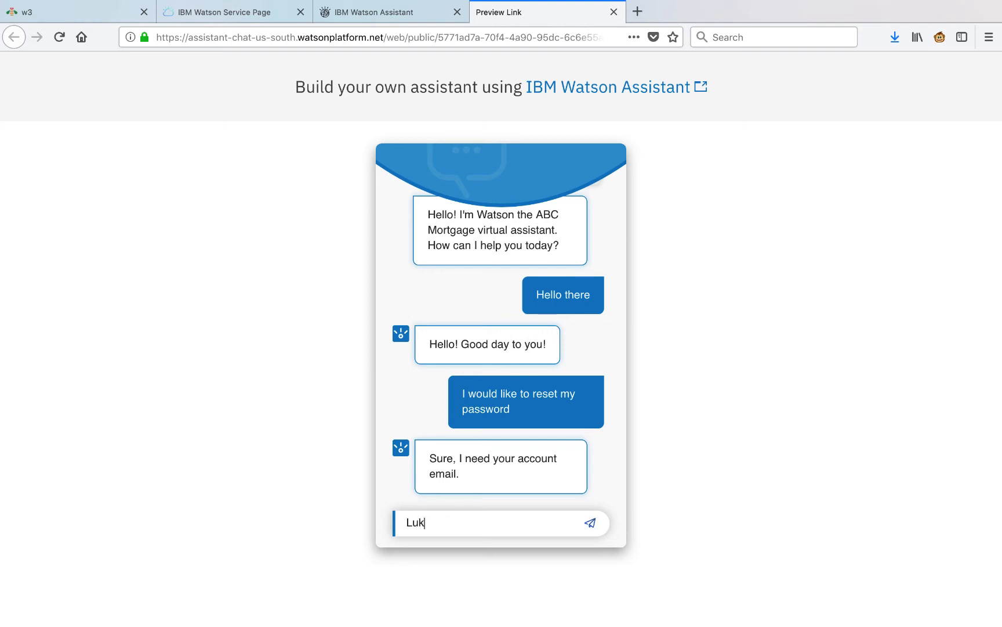
key(Return)
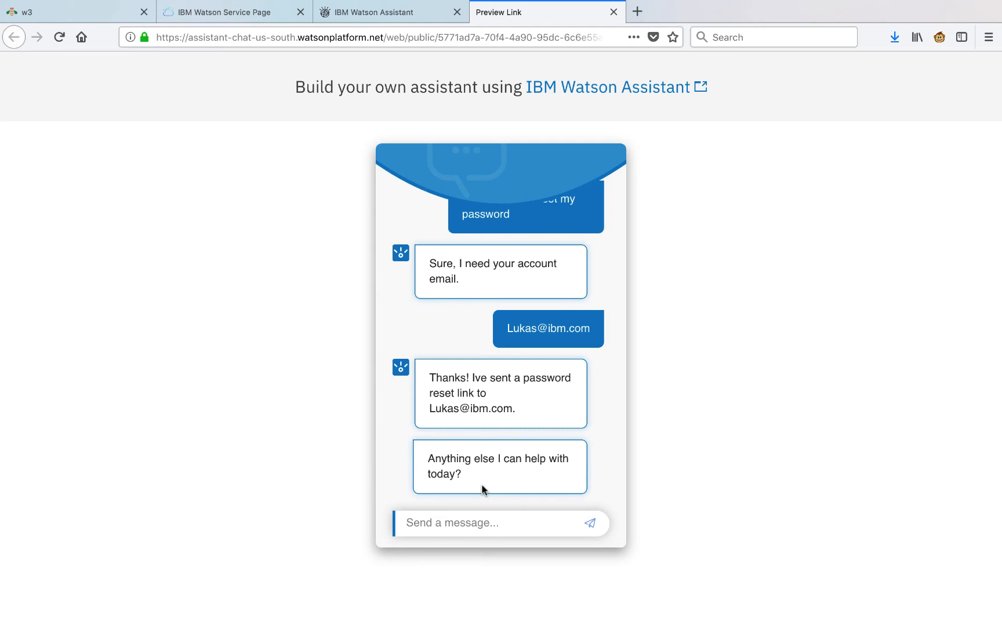
Ask 'I want to see my document', pick Tax Documents, and check the Tax Center link.
text(I want to se)
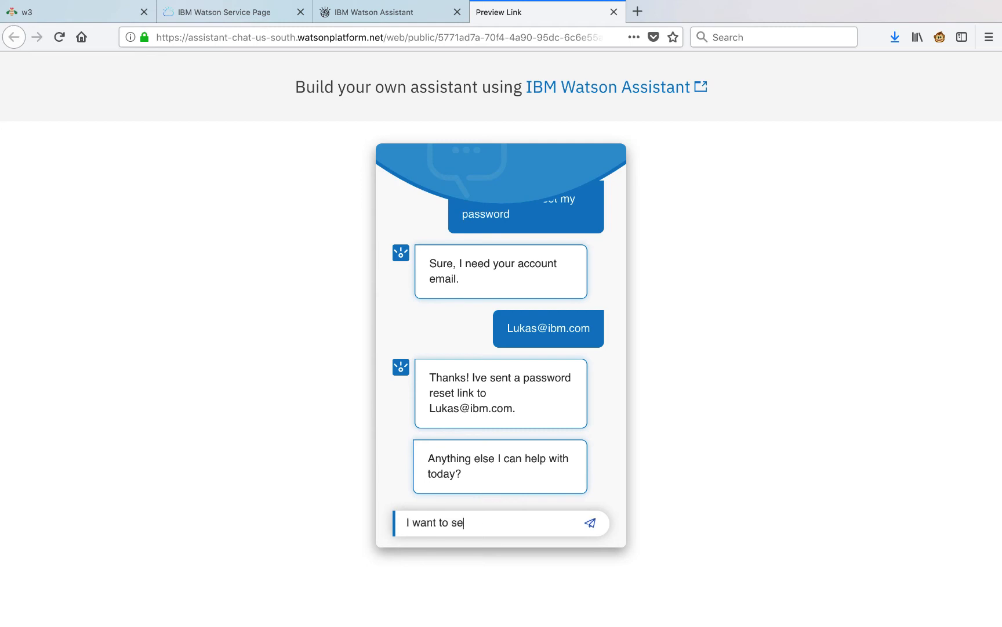
text(e my document)
key(Return)
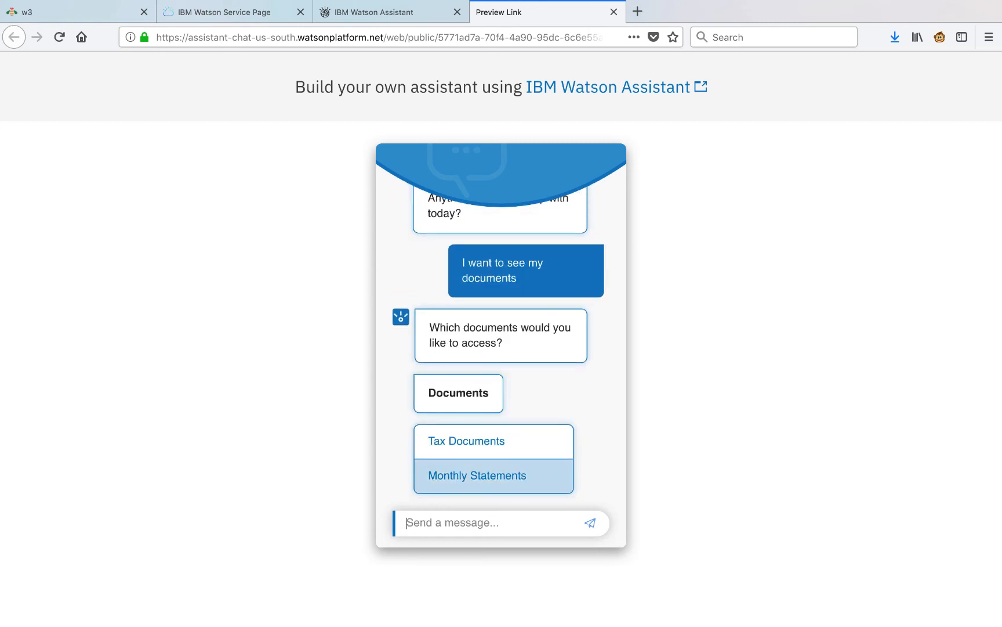
click(497, 450)
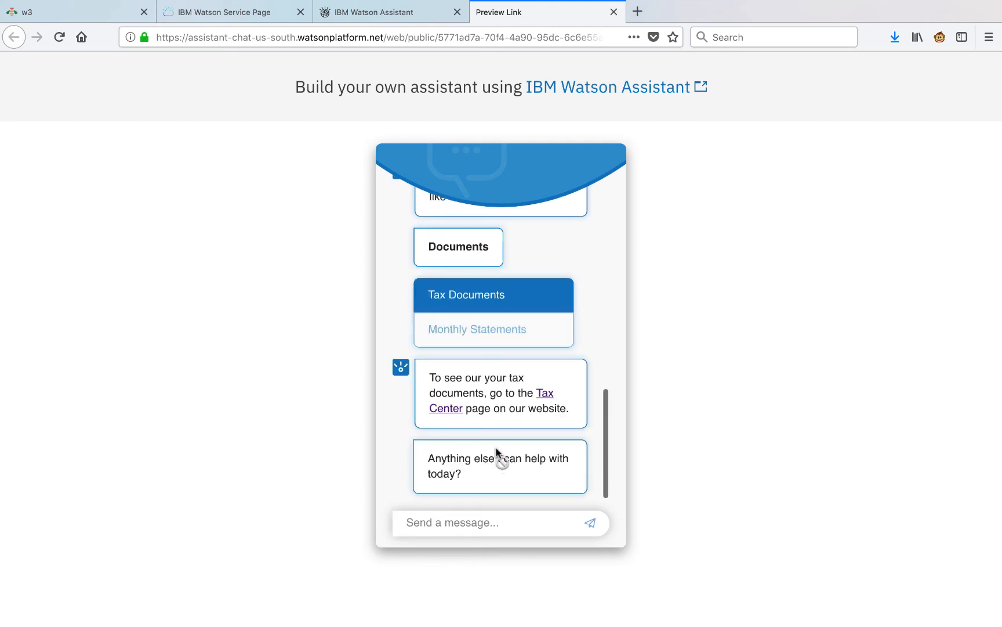
click(545, 397)
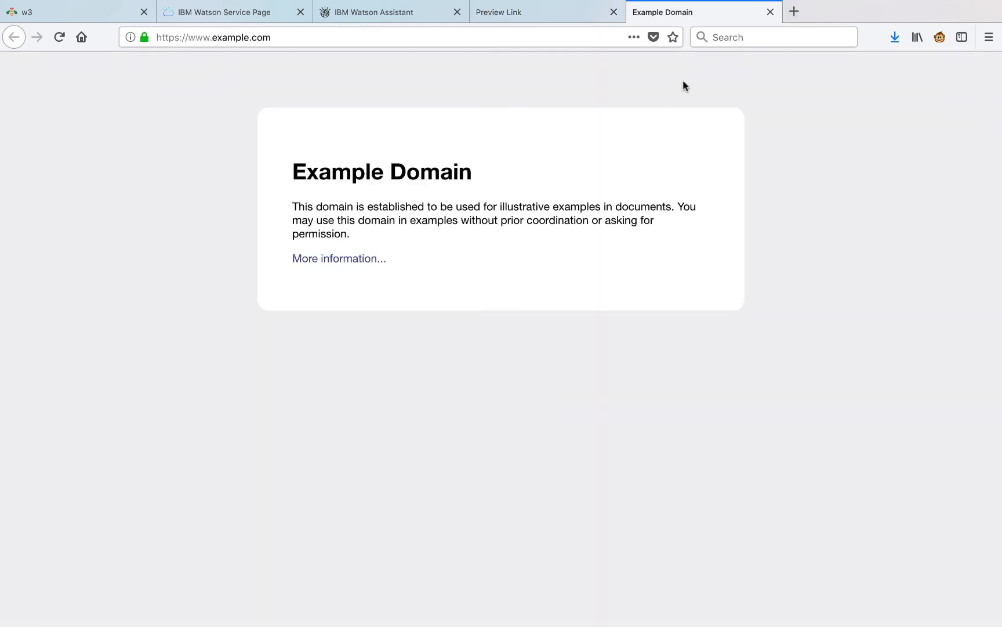
click(770, 12)
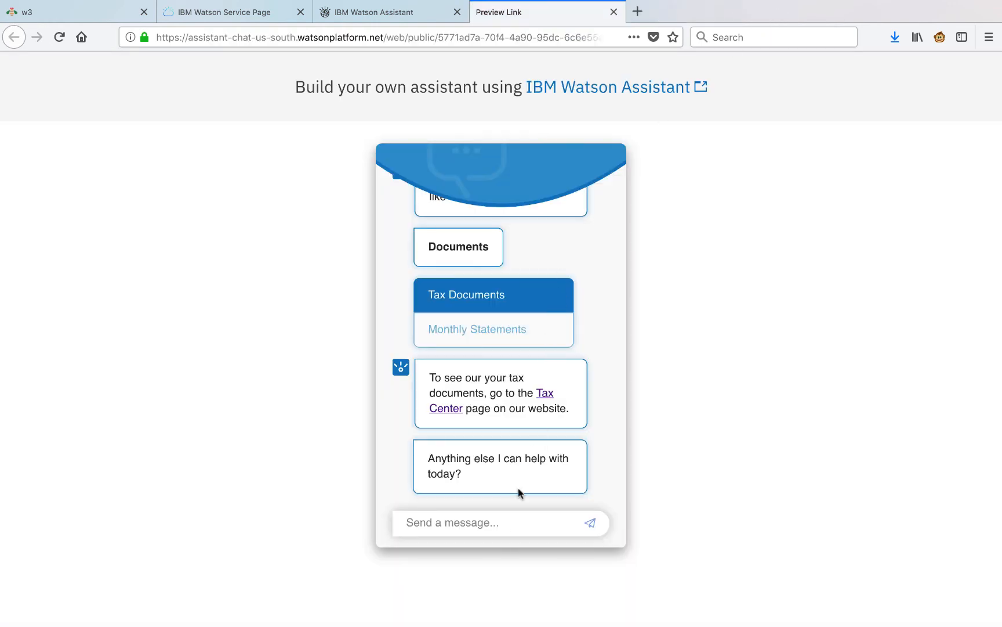
Send 'No thanks, goodbye' to end the conversation.
click(507, 529)
text(No than)
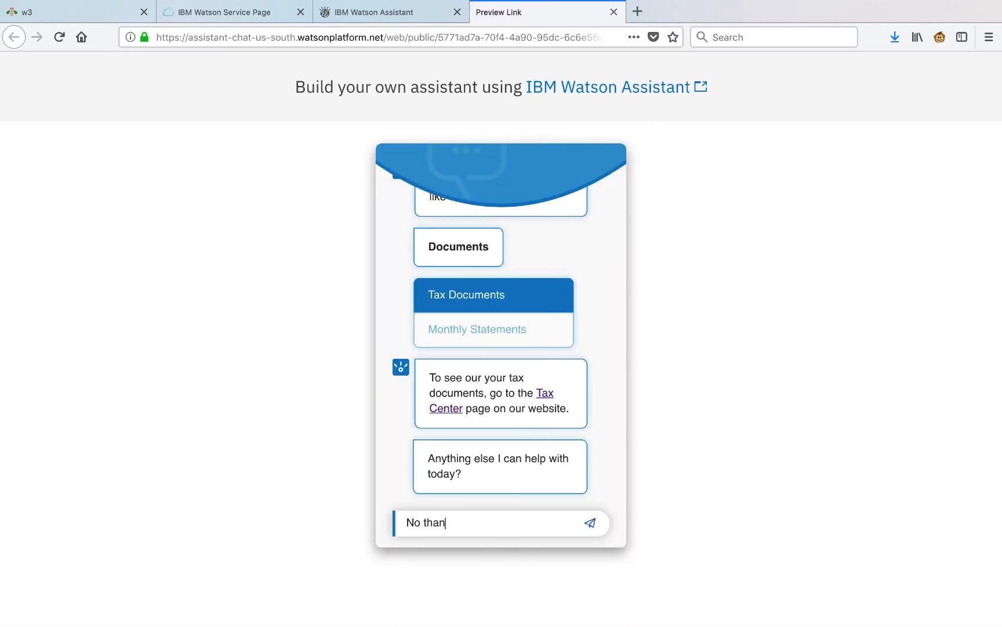
text(ks, goodbye)
key(Return)
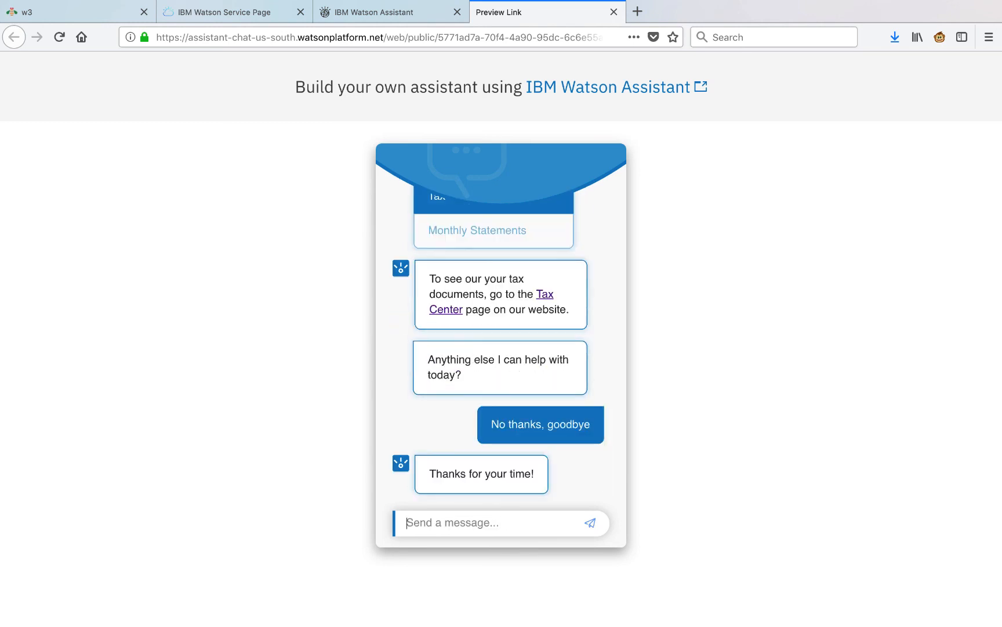